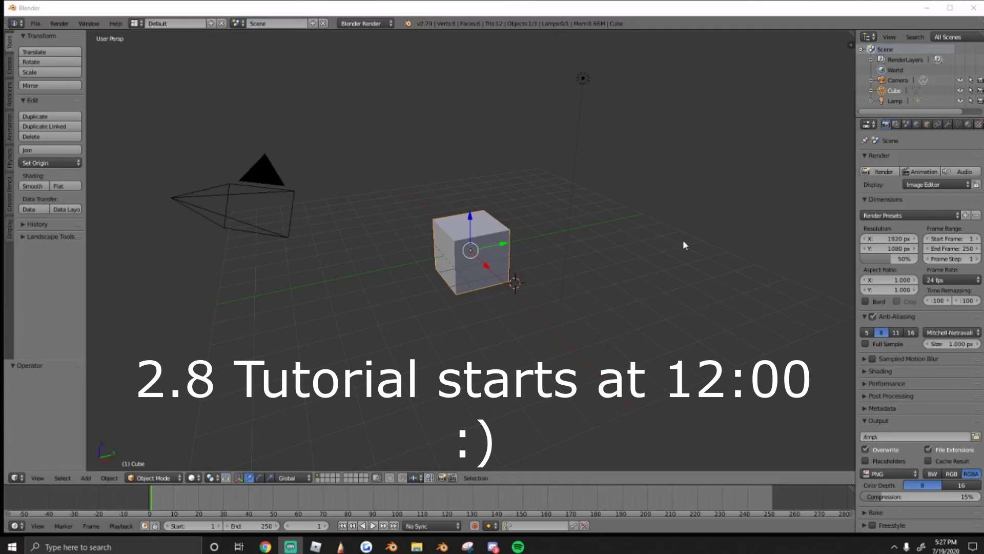
pyautogui.scroll(2, 416, 229)
pyautogui.scroll(-5, 430, 227)
pyautogui.scroll(4, 431, 227)
pyautogui.scroll(-3, 409, 226)
pyautogui.scroll(2, 414, 229)
pyautogui.moveTo(414, 229); pyautogui.dragTo(309, 242, button='middle')
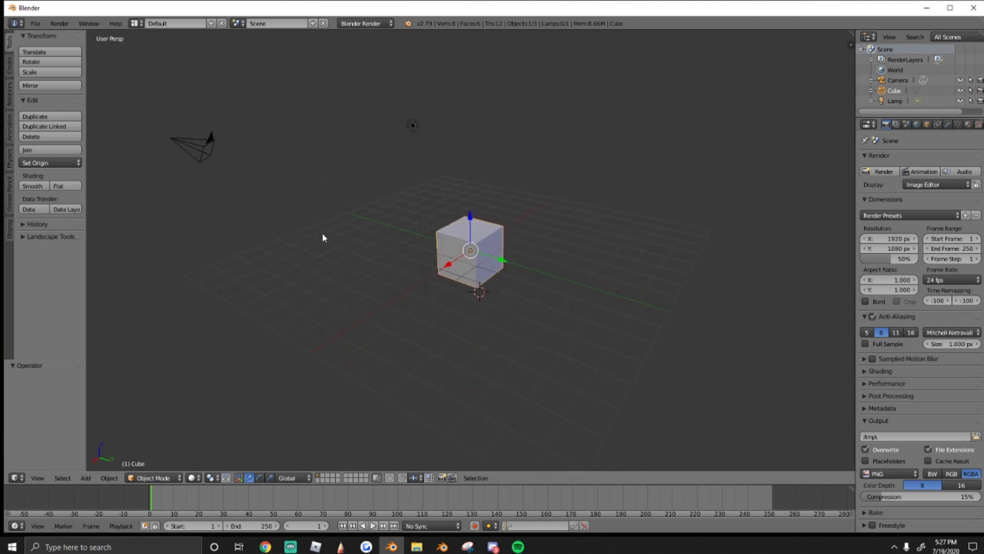
pyautogui.moveTo(398, 244); pyautogui.dragTo(254, 249, button='middle')
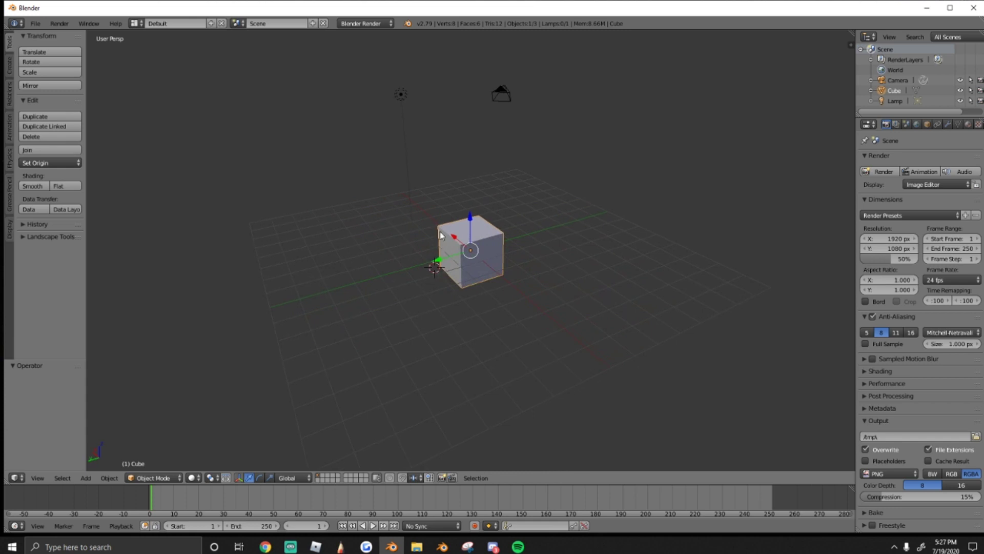
pyautogui.moveTo(407, 237); pyautogui.dragTo(493, 237, button='middle')
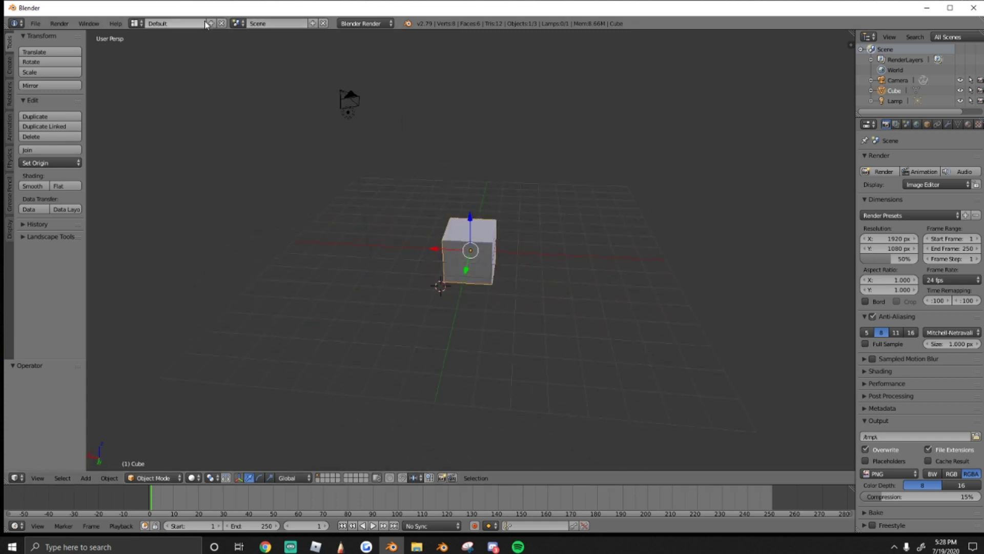
pyautogui.doubleClick(308, 8)
pyautogui.moveTo(399, 193); pyautogui.dragTo(450, 217, button='middle')
# Step: Toggle the selection of all scene objects on and off, ending with nothing selected
pyautogui.press('a')
pyautogui.press('a')
pyautogui.scroll(2, 461, 219)
pyautogui.press('a')
pyautogui.press('a')
pyautogui.press('a')
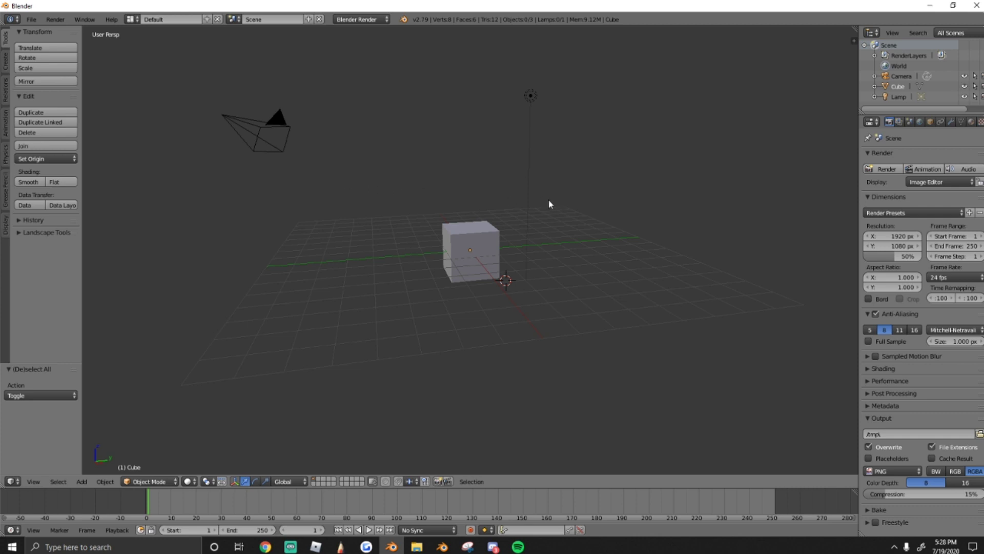
pyautogui.press('a')
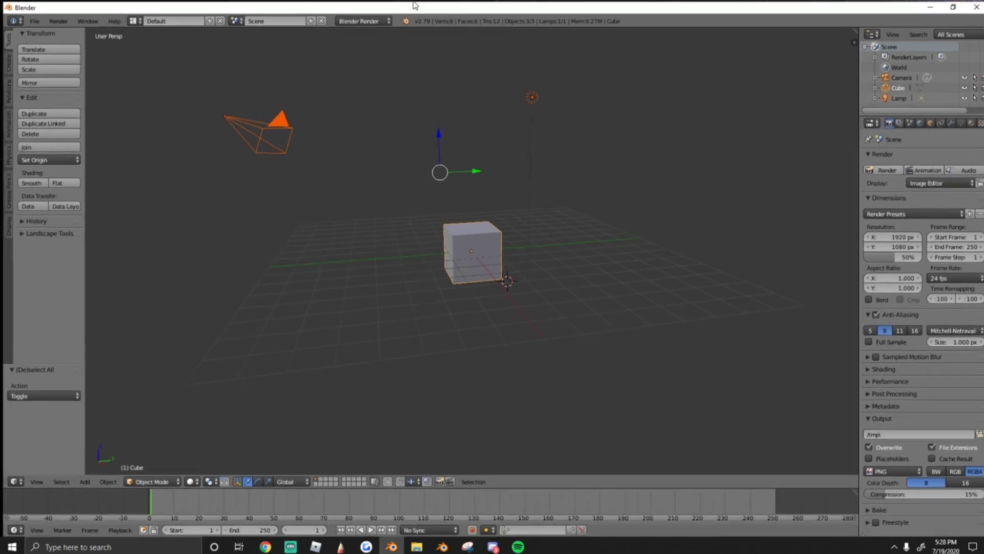
pyautogui.press('a')
# Step: Select the lamp, cube and camera together and delete them from the scene
pyautogui.rightClick(492, 228)
pyautogui.rightClick(529, 96)
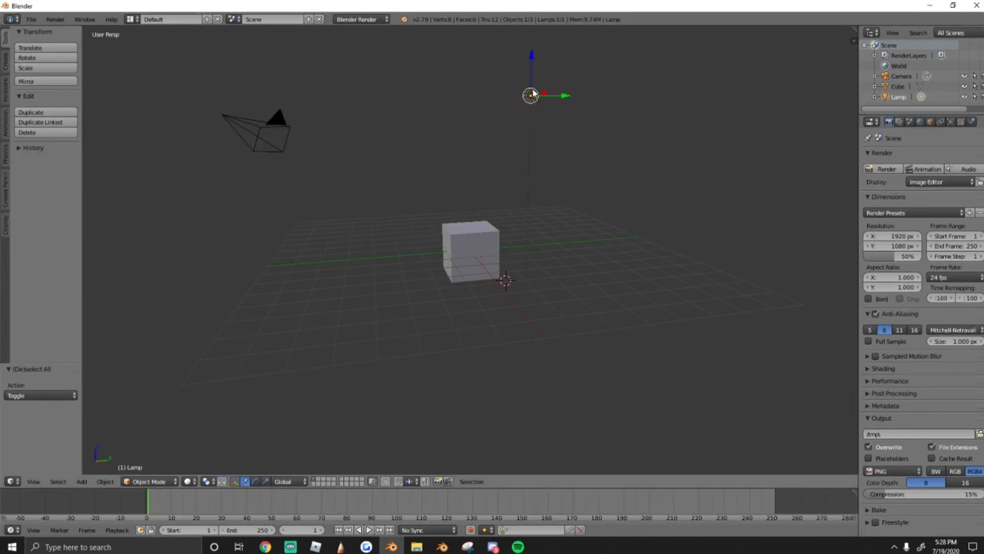
pyautogui.keyDown('shift'); pyautogui.rightClick(487, 270); pyautogui.keyUp('shift')
pyautogui.keyDown('shift'); pyautogui.rightClick(272, 134); pyautogui.keyUp('shift')
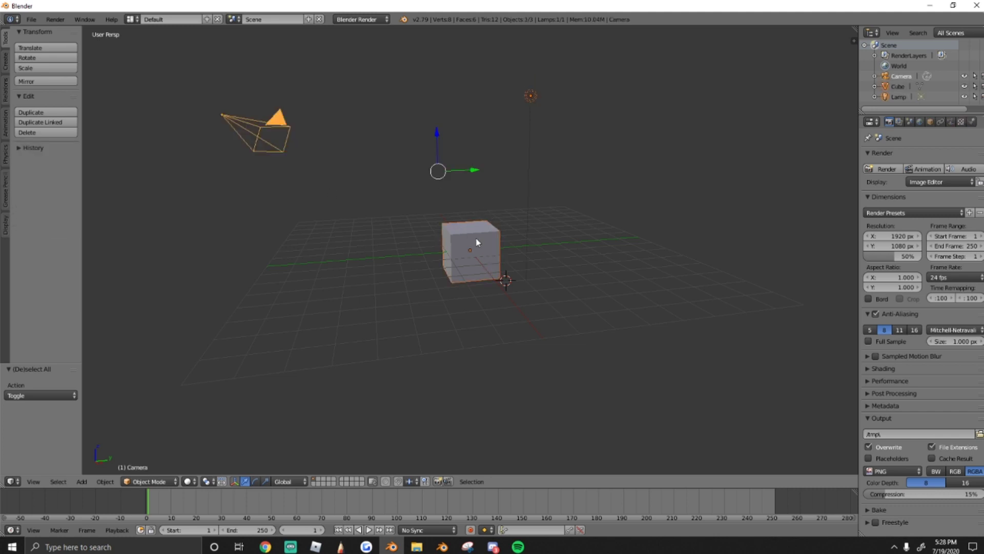
pyautogui.moveTo(589, 180)
pyautogui.mouseDown(button='middle')
pyautogui.moveTo(559, 198)
pyautogui.moveTo(602, 182)
pyautogui.mouseUp(button='middle')
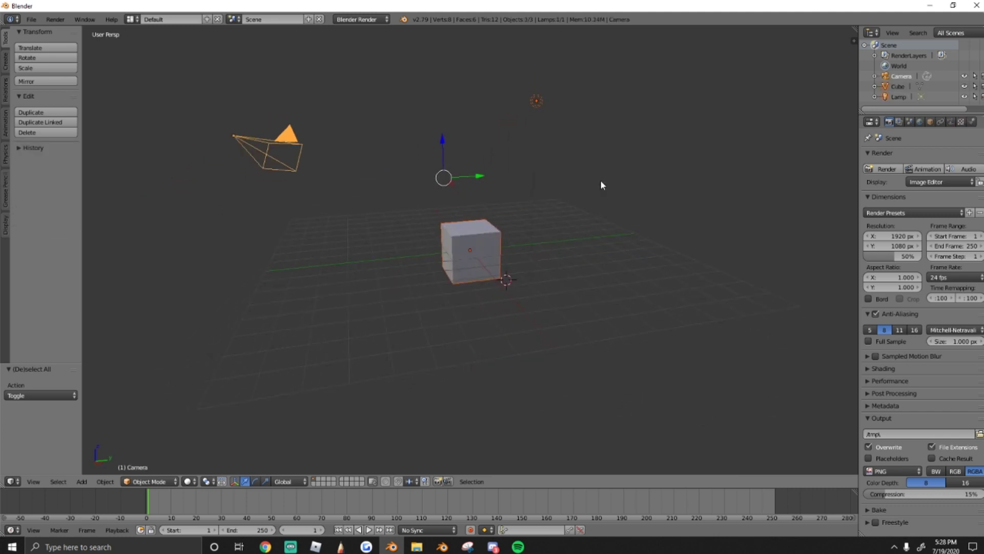
pyautogui.press('x')
pyautogui.press('x')
pyautogui.click(465, 201)
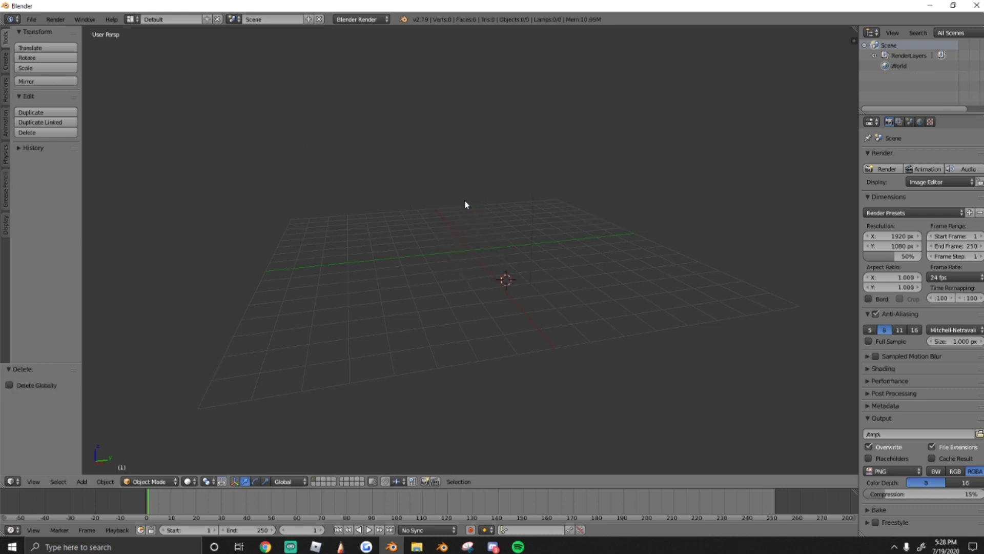
pyautogui.moveTo(568, 219)
pyautogui.mouseDown(button='middle')
pyautogui.moveTo(503, 224)
pyautogui.moveTo(506, 213)
pyautogui.moveTo(575, 221)
pyautogui.mouseUp(button='middle')
pyautogui.press('x')
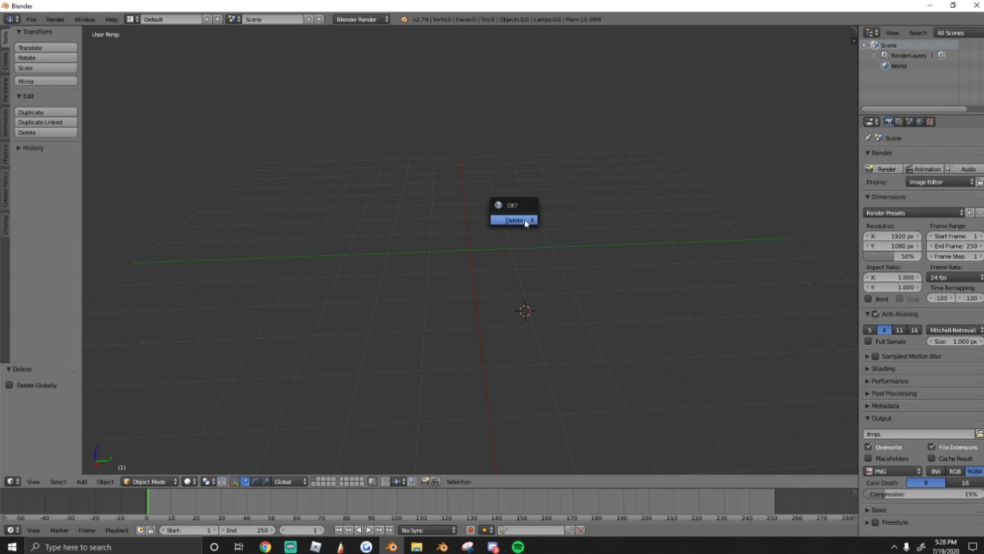
pyautogui.click(526, 222)
pyautogui.moveTo(514, 252); pyautogui.dragTo(510, 254, button='middle')
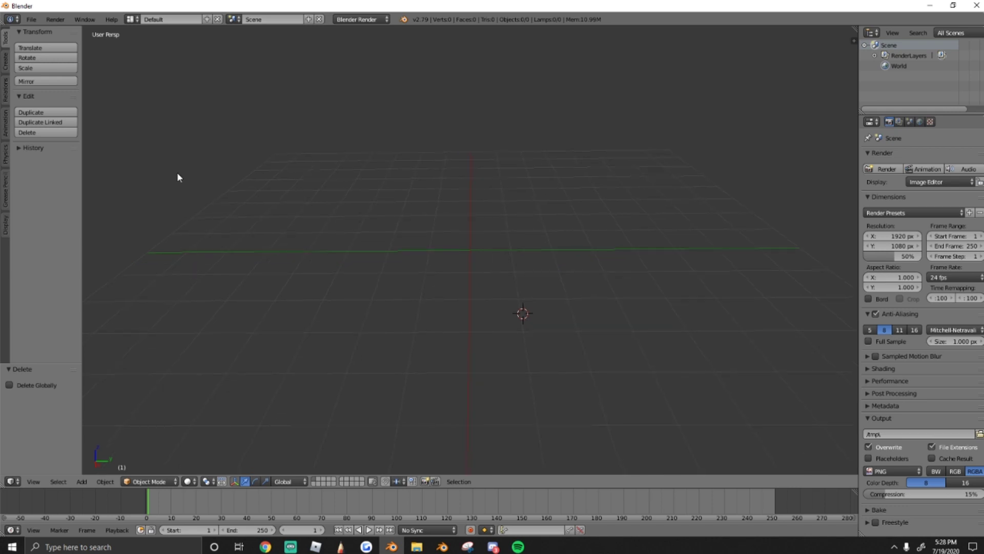
# Step: Add a cylinder mesh to the empty scene with 32 vertices, radius 1 and depth 2
pyautogui.click(7, 73)
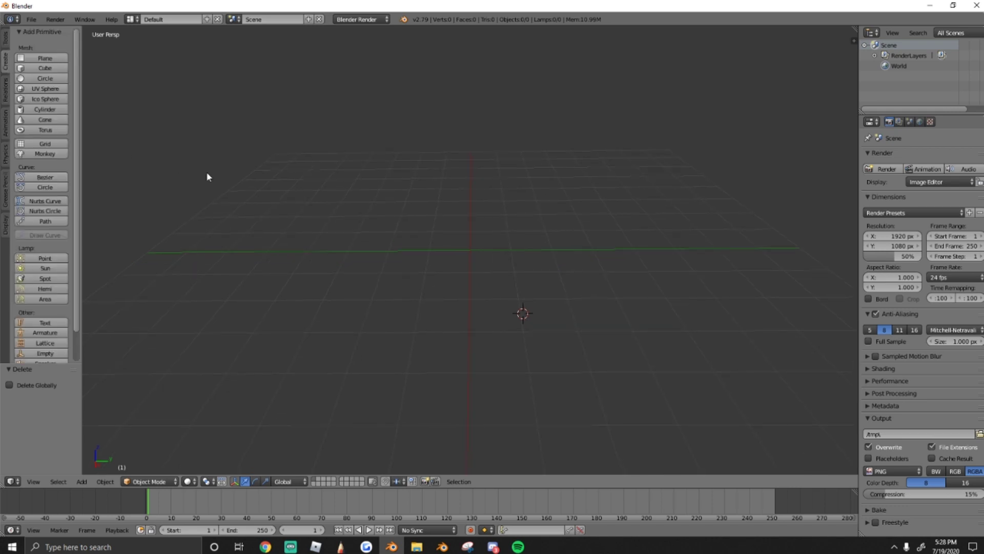
pyautogui.click(5, 46)
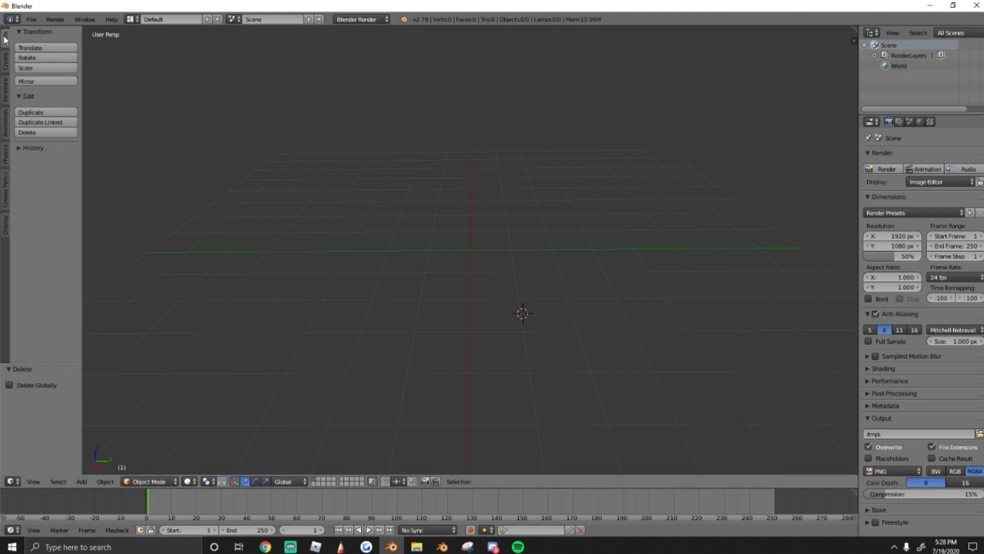
pyautogui.click(6, 90)
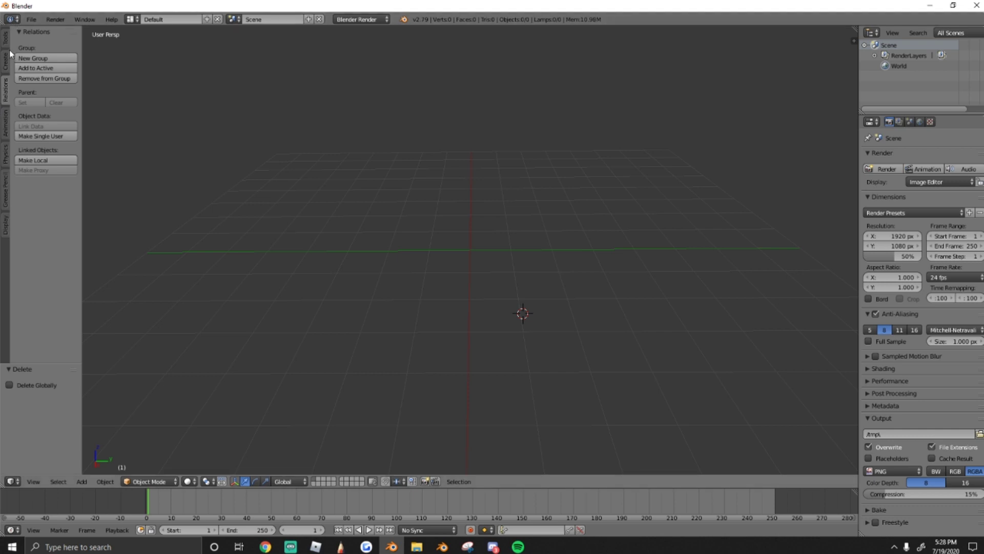
pyautogui.click(6, 40)
pyautogui.click(6, 61)
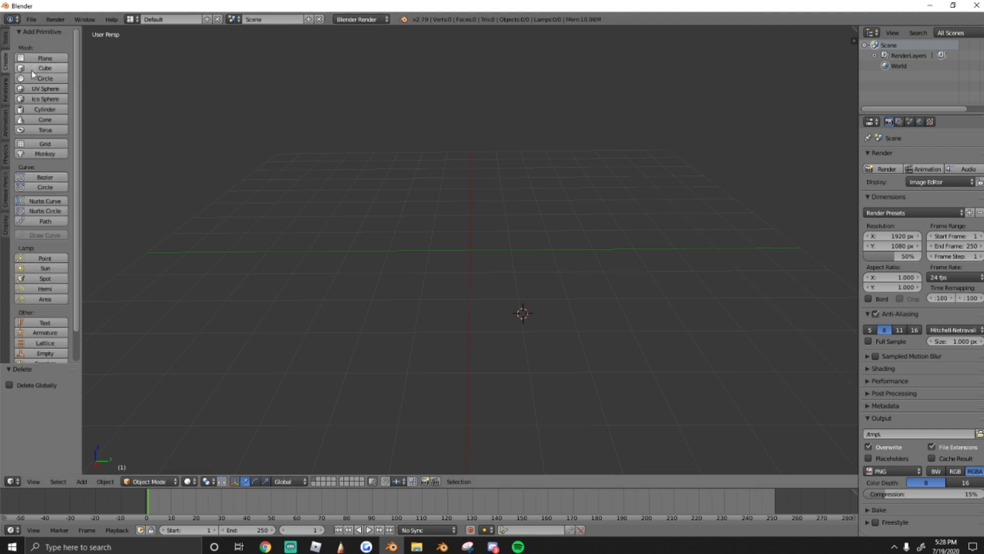
pyautogui.click(45, 109)
pyautogui.scroll(1, 484, 253)
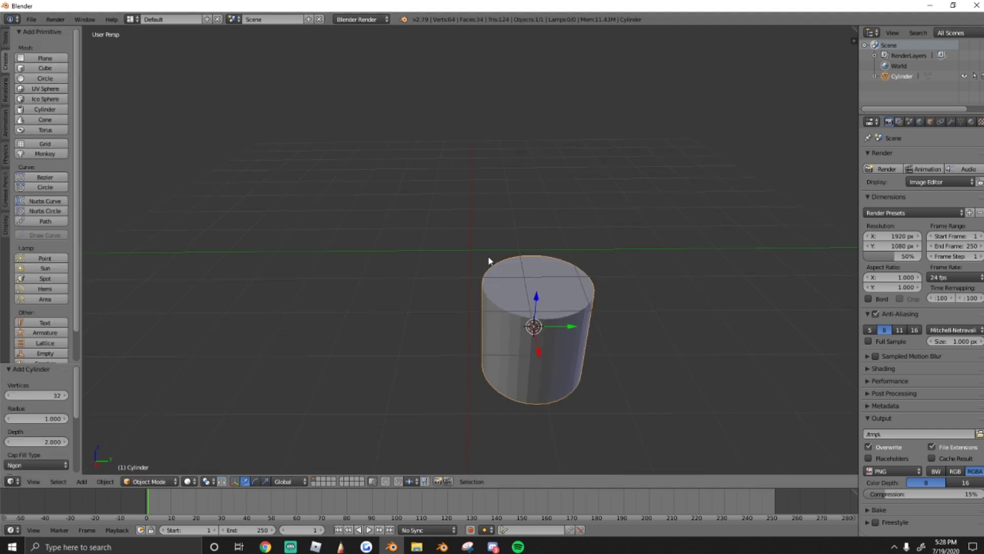
# Step: Clear the cylinder's location to centre it on the world origin and check its transform values
pyautogui.moveTo(567, 334); pyautogui.dragTo(533, 307, button='middle')
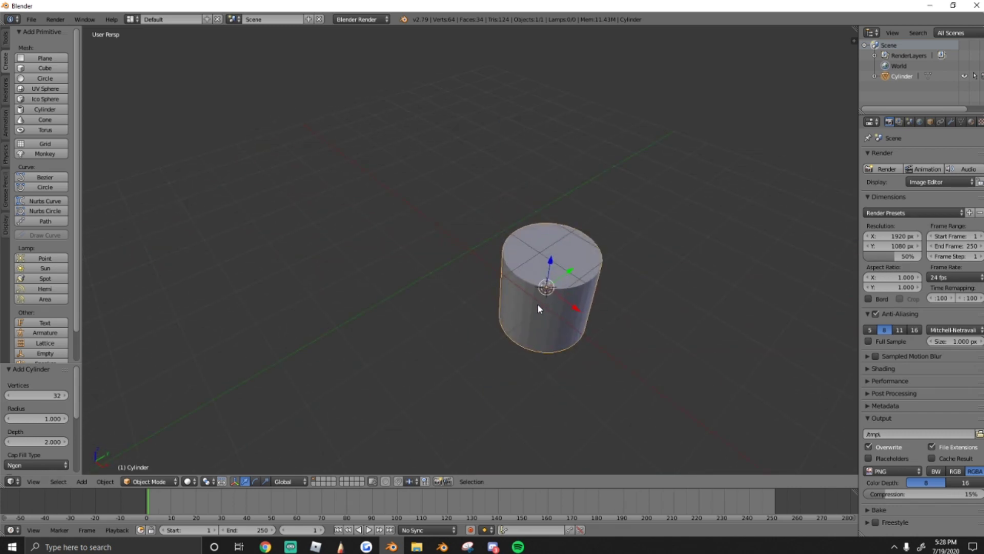
pyautogui.hotkey('alt', 'g')
pyautogui.scroll(2, 820, 36)
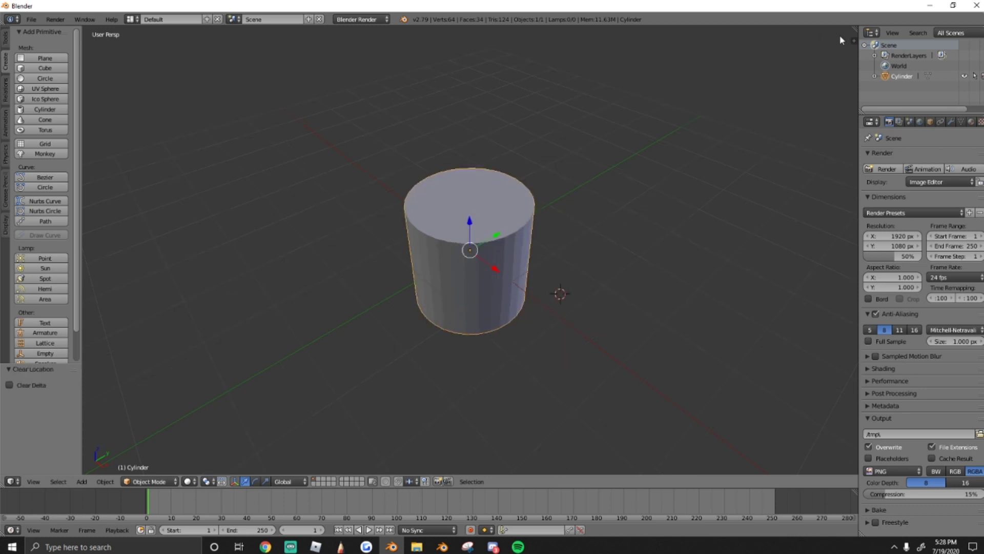
pyautogui.click(854, 41)
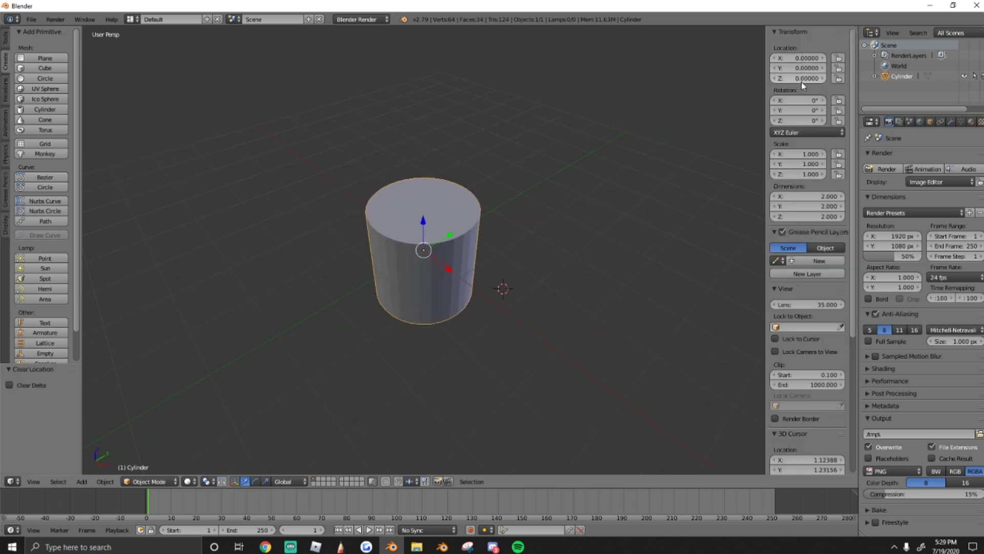
pyautogui.scroll(4, 396, 280)
pyautogui.moveTo(378, 257); pyautogui.dragTo(729, 196, button='middle')
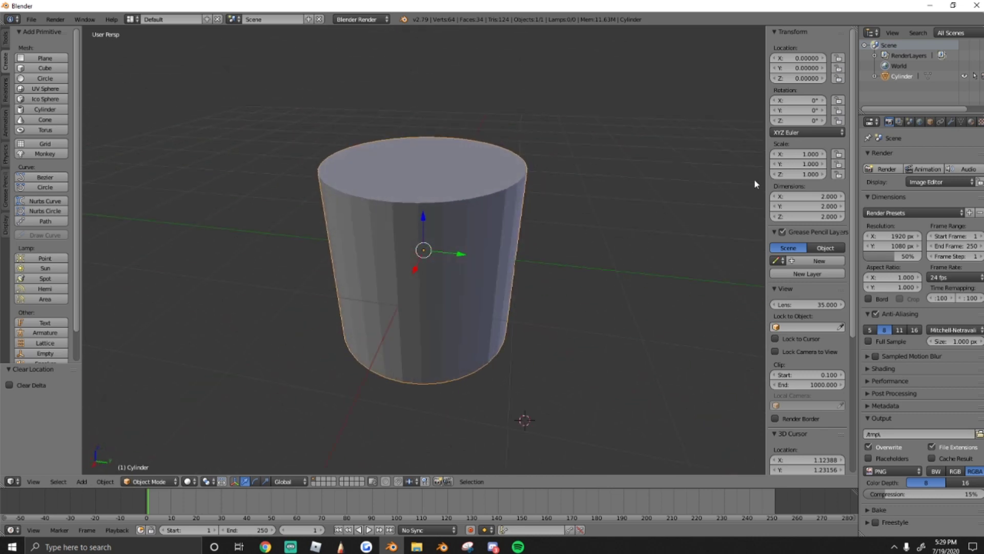
pyautogui.press('n')
pyautogui.moveTo(483, 217); pyautogui.dragTo(531, 235, button='middle')
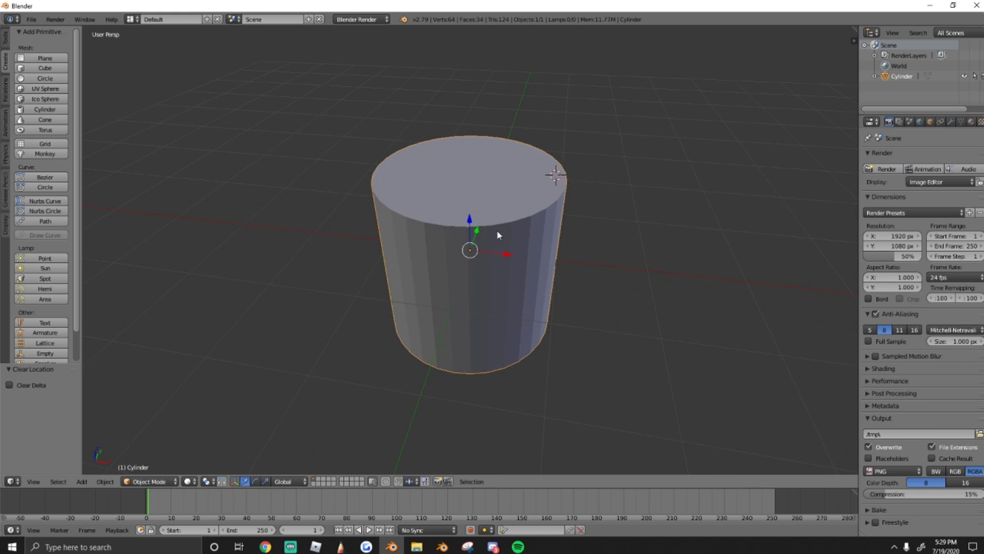
pyautogui.moveTo(554, 229); pyautogui.dragTo(473, 273, button='middle')
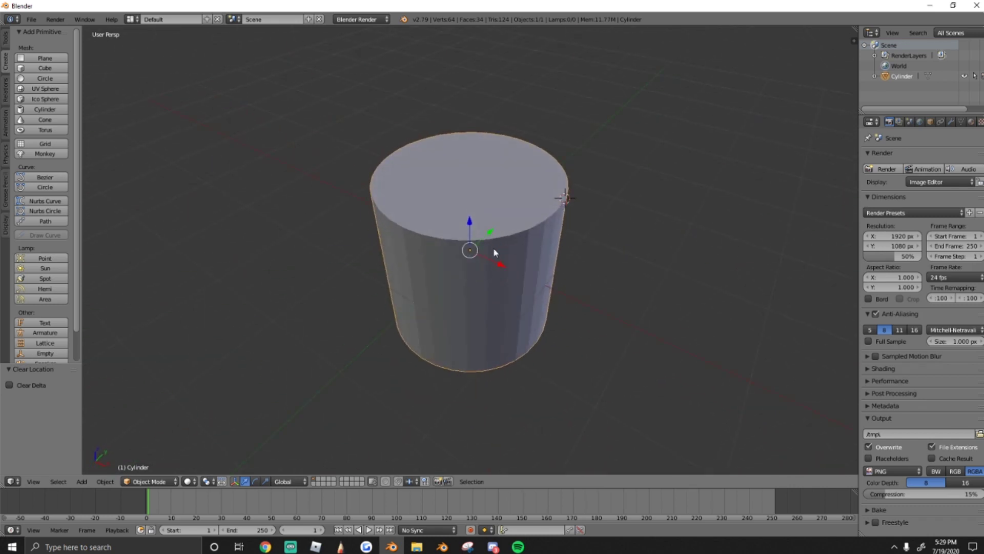
# Step: Try moving the cylinder up about 1.219 along the Z axis, and undo the move
pyautogui.click(459, 229)
pyautogui.moveTo(468, 220); pyautogui.dragTo(469, 129)
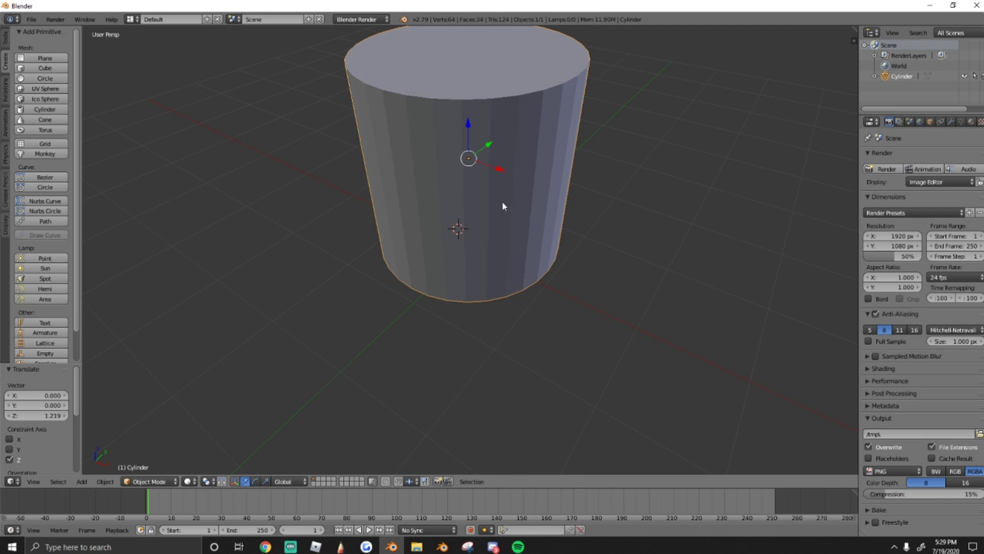
pyautogui.hotkey('ctrl', 'z')
pyautogui.moveTo(530, 228); pyautogui.dragTo(287, 230, button='middle')
pyautogui.moveTo(444, 238); pyautogui.dragTo(486, 246, button='middle')
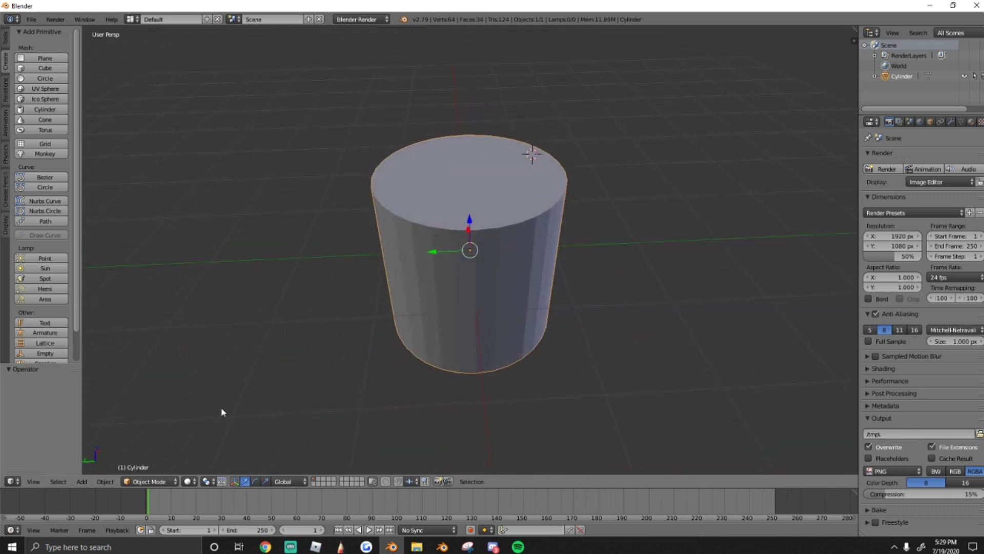
# Step: Switch the cylinder from Object Mode to Edit Mode
pyautogui.click(145, 482)
pyautogui.click(144, 458)
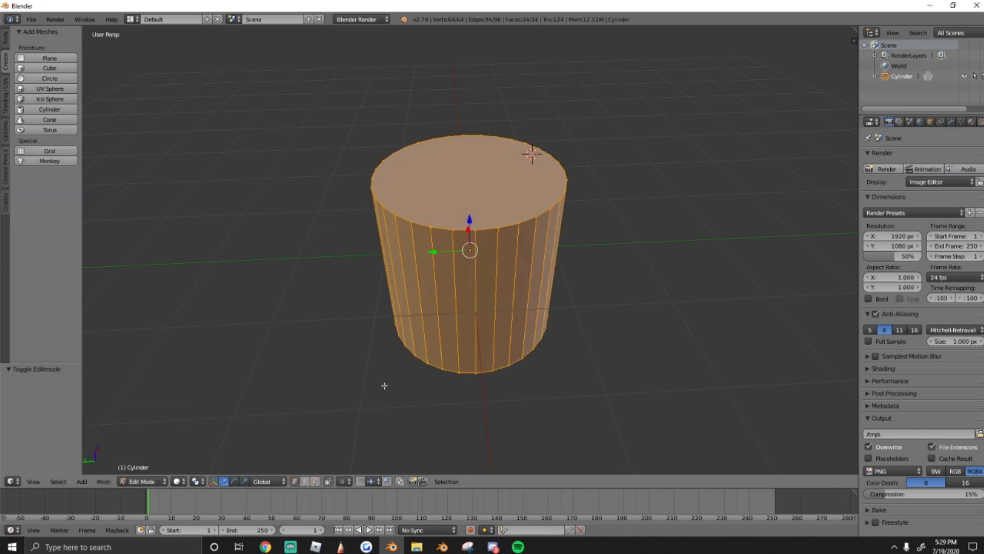
pyautogui.press('Tab')
pyautogui.press('Tab')
pyautogui.press('Tab')
pyautogui.press('Tab')
# Step: Select a single vertex on the cylinder's top rim, try moving it freely, and cancel the move
pyautogui.rightClick(454, 230)
pyautogui.moveTo(534, 216); pyautogui.dragTo(820, 210, button='middle')
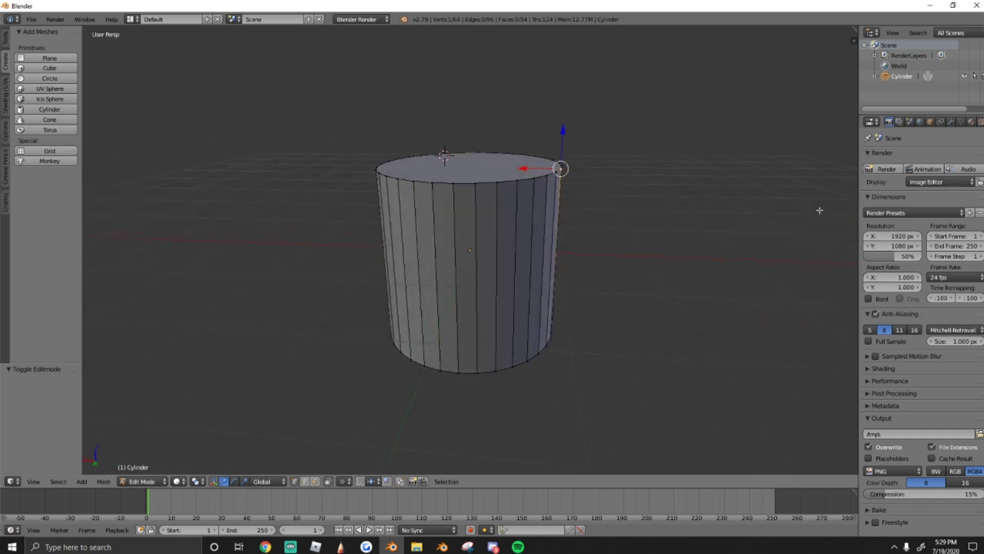
pyautogui.moveTo(565, 202); pyautogui.dragTo(472, 279, button='middle')
pyautogui.scroll(4, 392, 248)
pyautogui.moveTo(392, 249); pyautogui.dragTo(455, 310, button='middle')
pyautogui.scroll(-2, 288, 175)
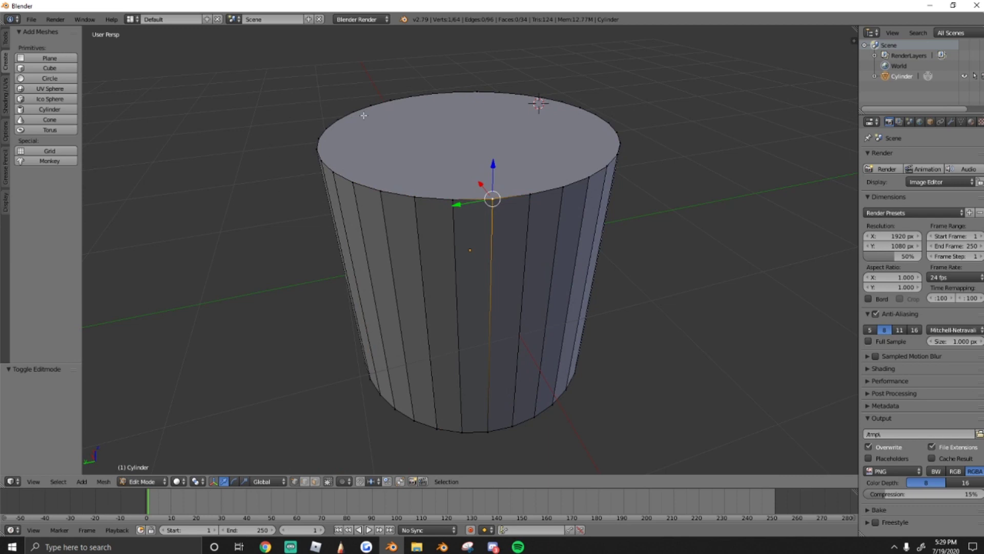
pyautogui.moveTo(411, 193); pyautogui.dragTo(493, 201, button='middle')
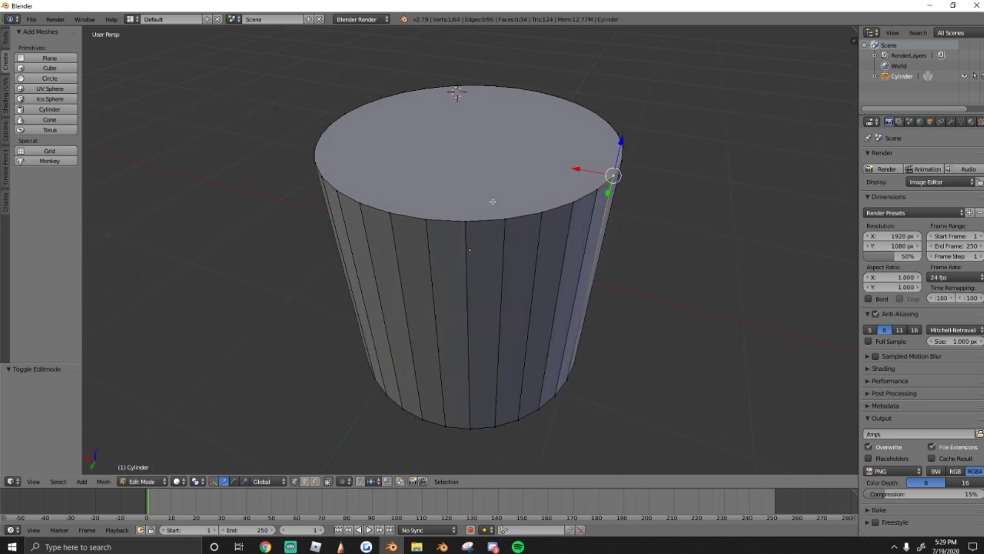
pyautogui.moveTo(424, 208); pyautogui.dragTo(480, 241, button='middle')
pyautogui.scroll(2, 484, 208)
pyautogui.rightClick(439, 189)
pyautogui.press('g')
pyautogui.press('Escape')
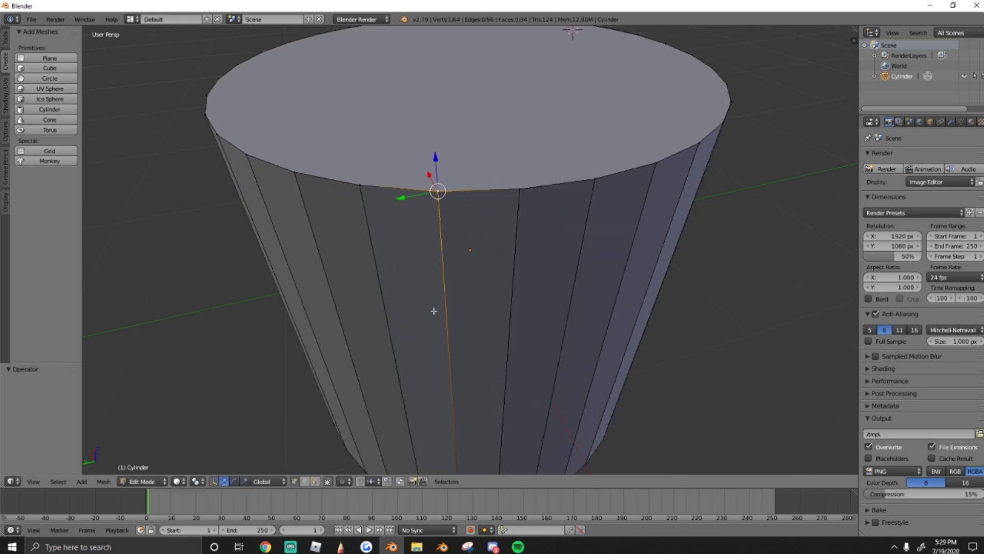
# Step: Switch to edge selection and pick edges on the cylinder's top rim and side
pyautogui.click(305, 482)
pyautogui.keyDown('alt'); pyautogui.rightClick(502, 192); pyautogui.keyUp('alt')
pyautogui.rightClick(514, 222)
pyautogui.rightClick(441, 199)
# Step: Switch to face selection, pick one side face of the cylinder, try moving it, and undo the change
pyautogui.click(234, 481)
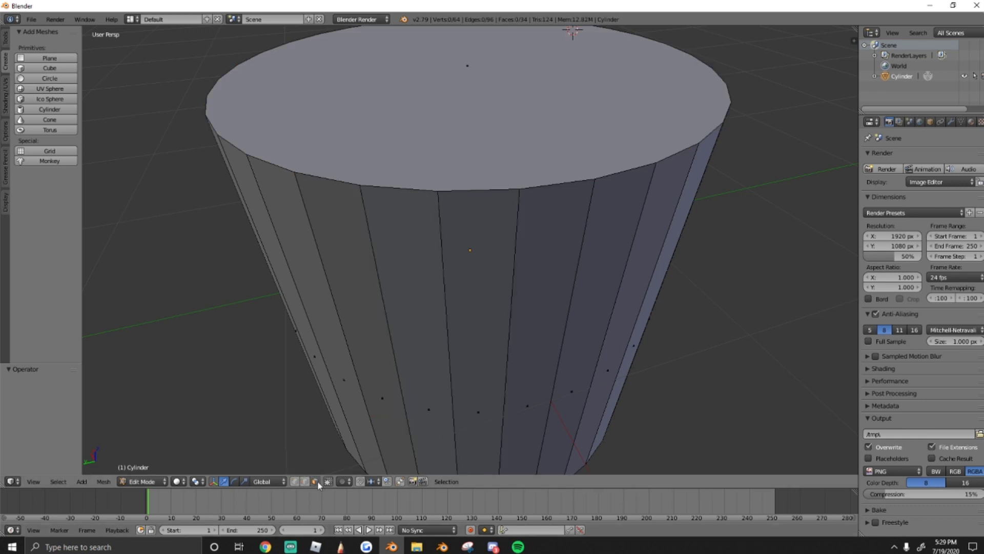
pyautogui.rightClick(479, 308)
pyautogui.scroll(-3, 487, 333)
pyautogui.press('g')
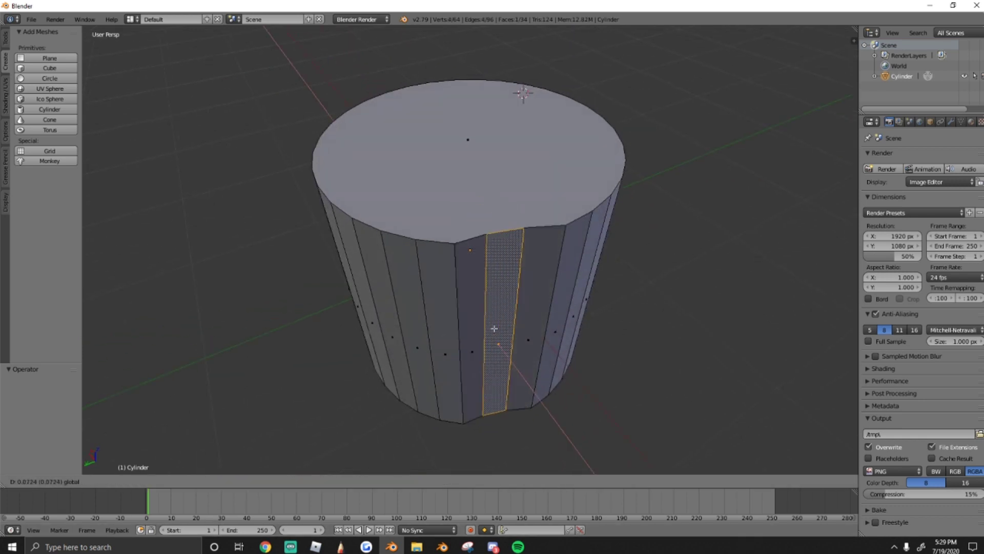
pyautogui.rightClick(492, 331)
pyautogui.moveTo(484, 327); pyautogui.dragTo(475, 262)
pyautogui.hotkey('ctrl', 'z')
pyautogui.scroll(-1, 487, 287)
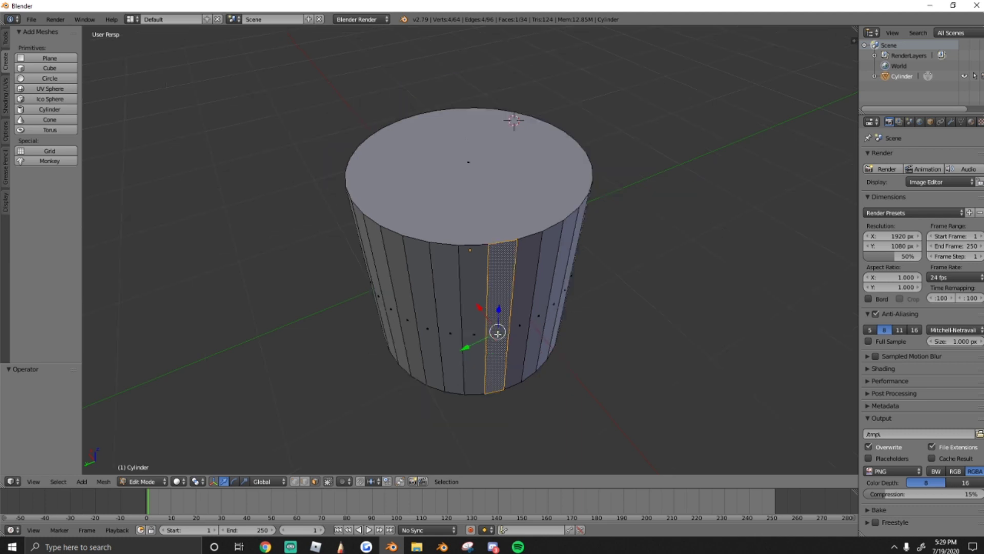
pyautogui.scroll(2, 499, 256)
# Step: Return to edge selection and select the complete top and bottom edge loops of the cylinder
pyautogui.rightClick(490, 221)
pyautogui.click(305, 481)
pyautogui.moveTo(477, 238); pyautogui.dragTo(508, 208, button='middle')
pyautogui.keyDown('alt'); pyautogui.keyDown('shift'); pyautogui.click(472, 360); pyautogui.keyUp('shift'); pyautogui.keyUp('alt')
pyautogui.moveTo(471, 360); pyautogui.dragTo(512, 264, button='middle')
pyautogui.scroll(3, 436, 268)
pyautogui.scroll(-1, 450, 300)
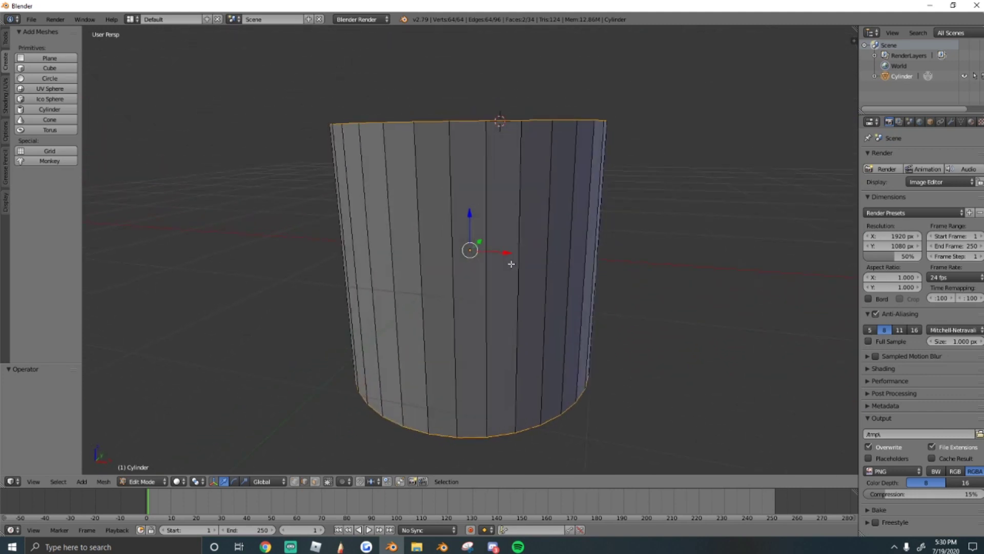
# Step: Bevel the cylinder's top and bottom edge loops with 3 segments and an offset of about 0.45, and return to Object Mode
pyautogui.hotkey('ctrl', 'b')
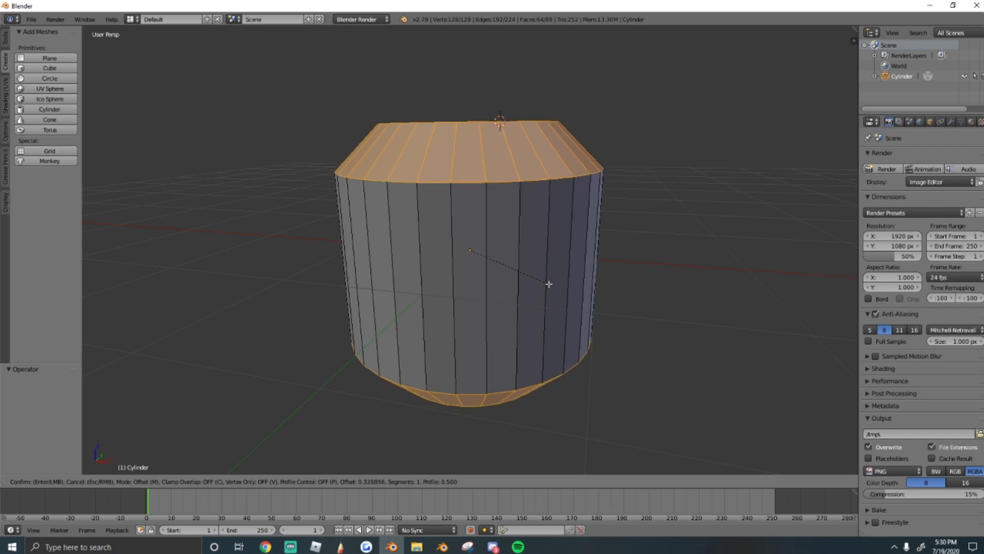
pyautogui.scroll(2, 549, 284)
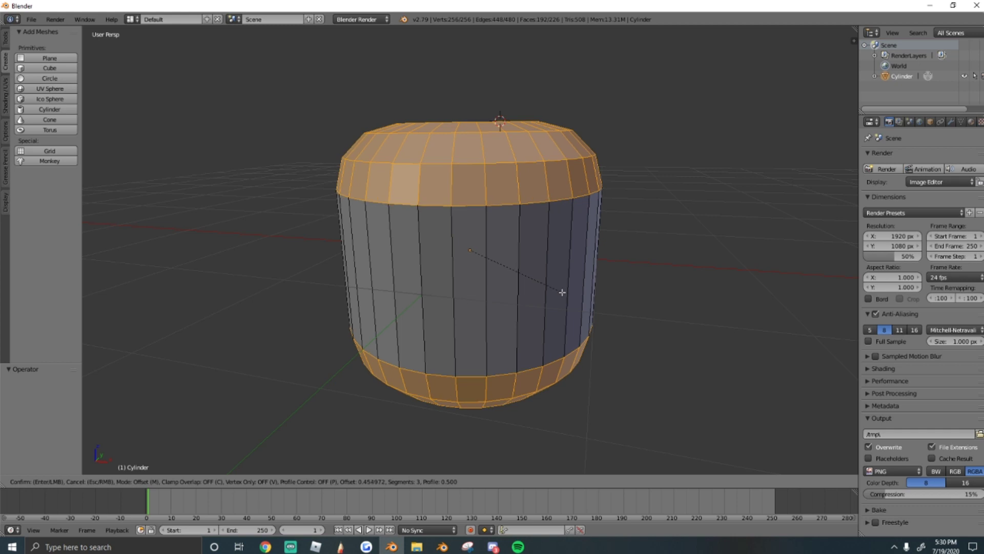
pyautogui.click(563, 293)
pyautogui.moveTo(562, 292); pyautogui.dragTo(426, 289, button='middle')
pyautogui.press('Tab')
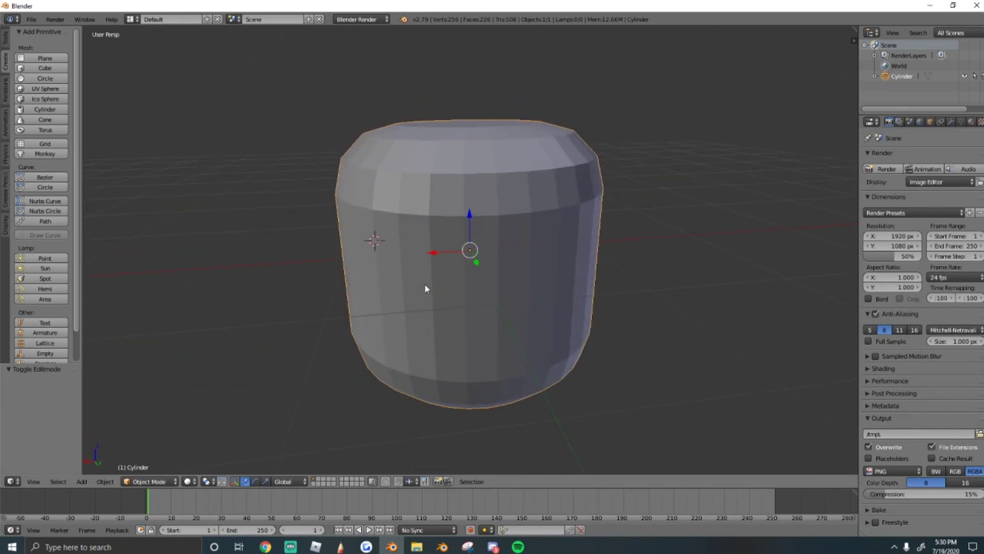
# Step: Apply smooth shading to all faces of the bevelled cylinder and return to Object Mode
pyautogui.scroll(3, 472, 225)
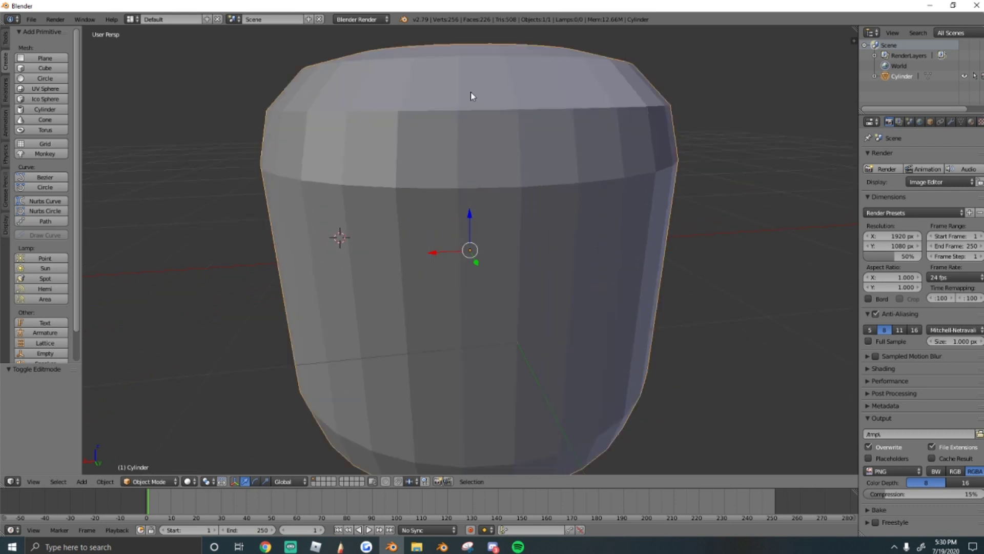
pyautogui.scroll(-1, 687, 234)
pyautogui.moveTo(603, 216); pyautogui.dragTo(627, 249, button='middle')
pyautogui.moveTo(562, 239); pyautogui.dragTo(538, 231, button='middle')
pyautogui.press('Tab')
pyautogui.press('a')
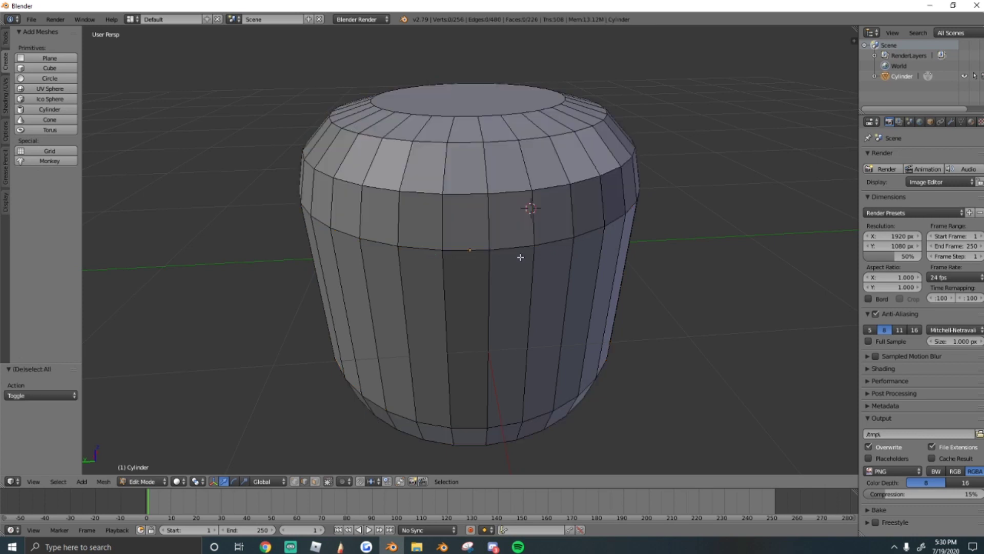
pyautogui.press('a')
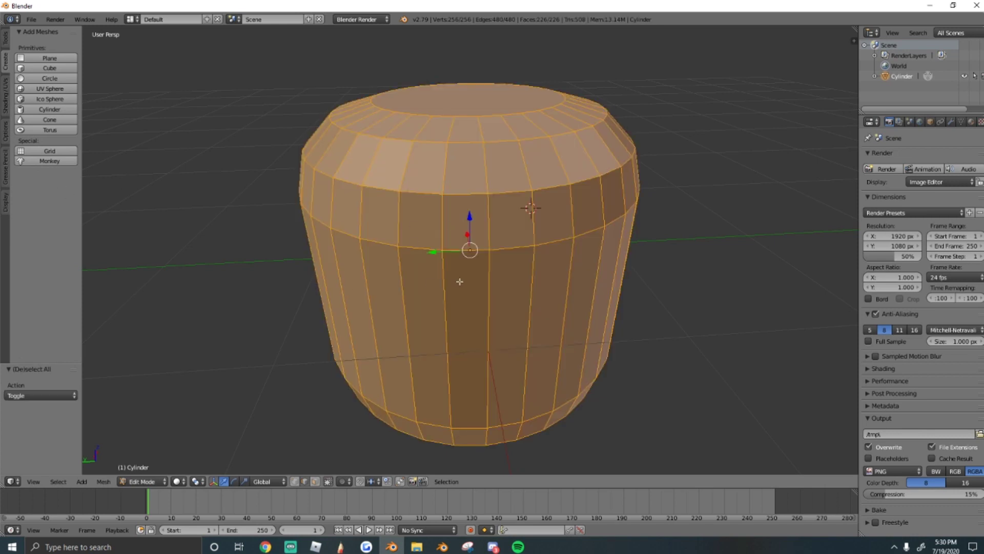
pyautogui.click(7, 101)
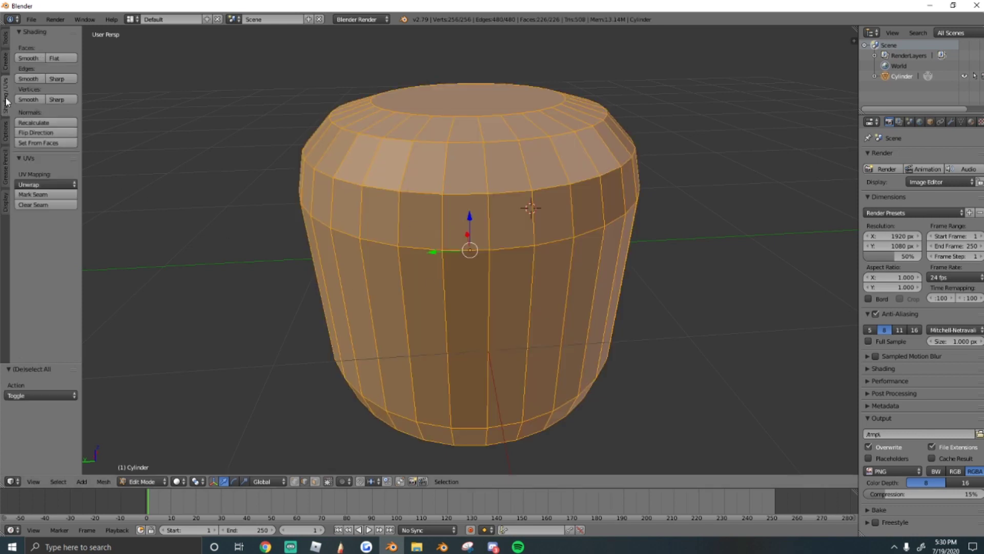
pyautogui.click(29, 59)
pyautogui.scroll(-2, 432, 204)
pyautogui.press('Tab')
# Step: Examine the smooth-shaded shape from several sides and from the inside
pyautogui.moveTo(432, 204)
pyautogui.mouseDown(button='middle')
pyautogui.moveTo(506, 173)
pyautogui.moveTo(576, 161)
pyautogui.moveTo(675, 167)
pyautogui.moveTo(583, 213)
pyautogui.mouseUp(button='middle')
pyautogui.scroll(2, 512, 225)
pyautogui.moveTo(469, 236); pyautogui.dragTo(122, 247, button='middle')
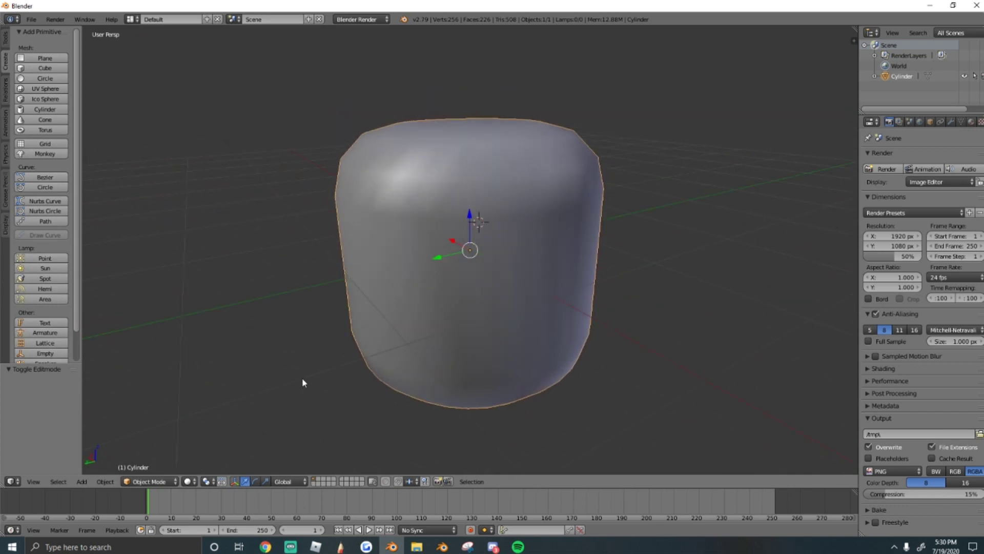
pyautogui.scroll(1, 480, 287)
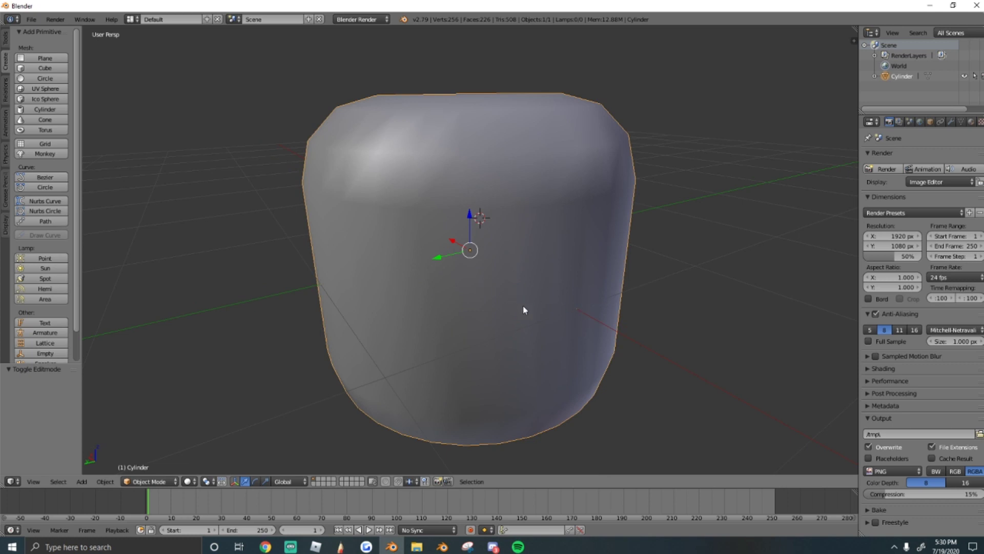
pyautogui.scroll(-1, 491, 311)
pyautogui.moveTo(491, 311); pyautogui.dragTo(532, 304, button='middle')
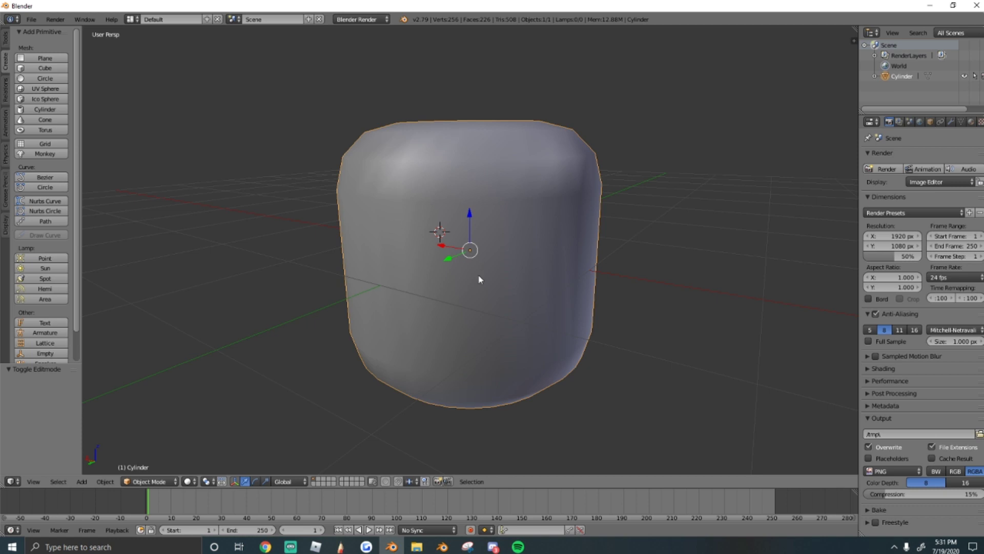
pyautogui.moveTo(417, 280); pyautogui.dragTo(681, 251, button='middle')
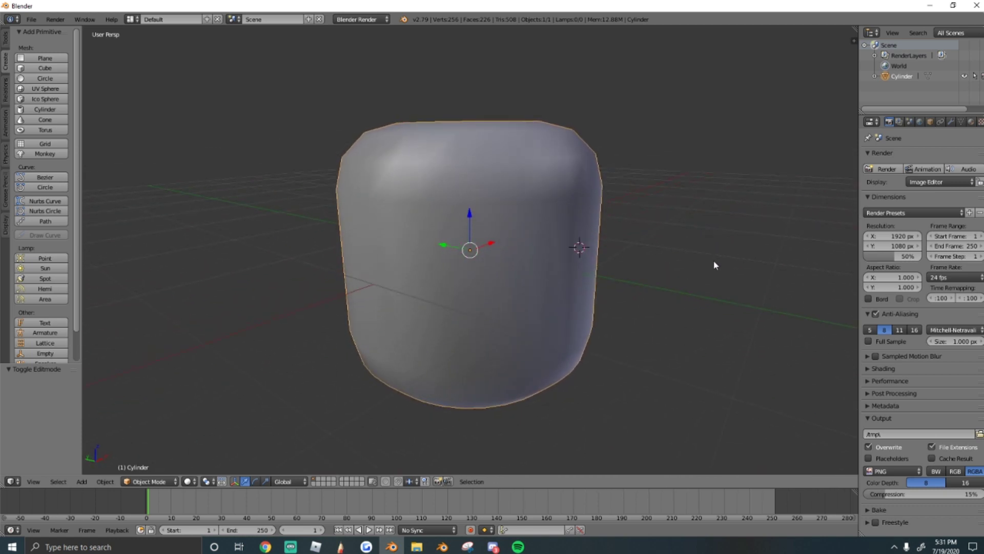
pyautogui.scroll(8, 396, 297)
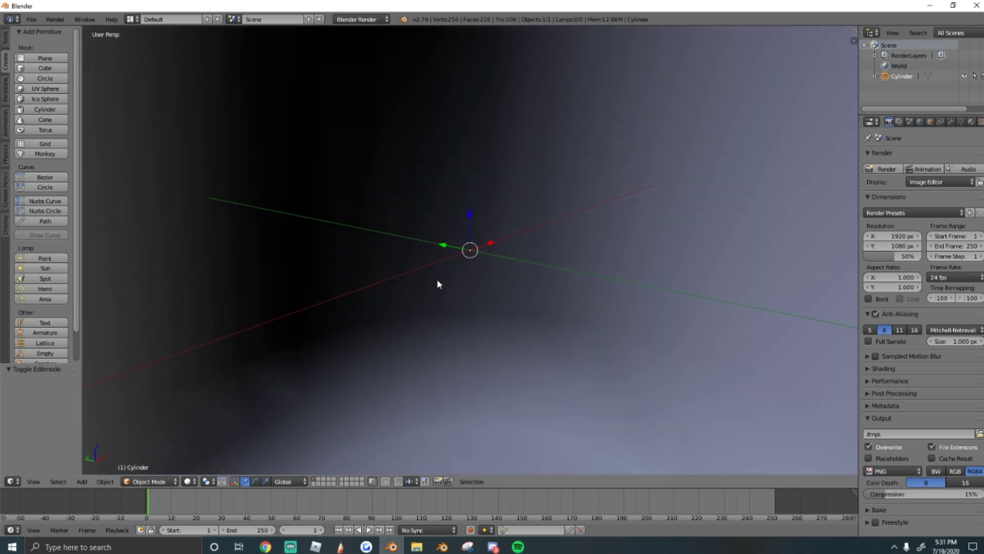
pyautogui.moveTo(439, 284); pyautogui.dragTo(655, 261, button='middle')
pyautogui.scroll(-5, 545, 256)
pyautogui.scroll(-2, 545, 256)
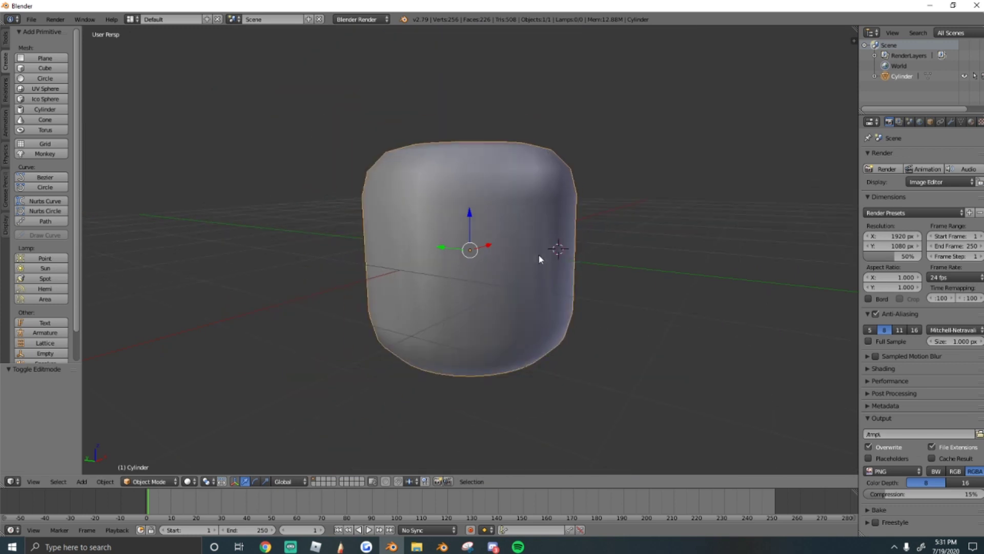
pyautogui.hotkey('shift', 'd')
pyautogui.click(513, 255)
pyautogui.press('s')
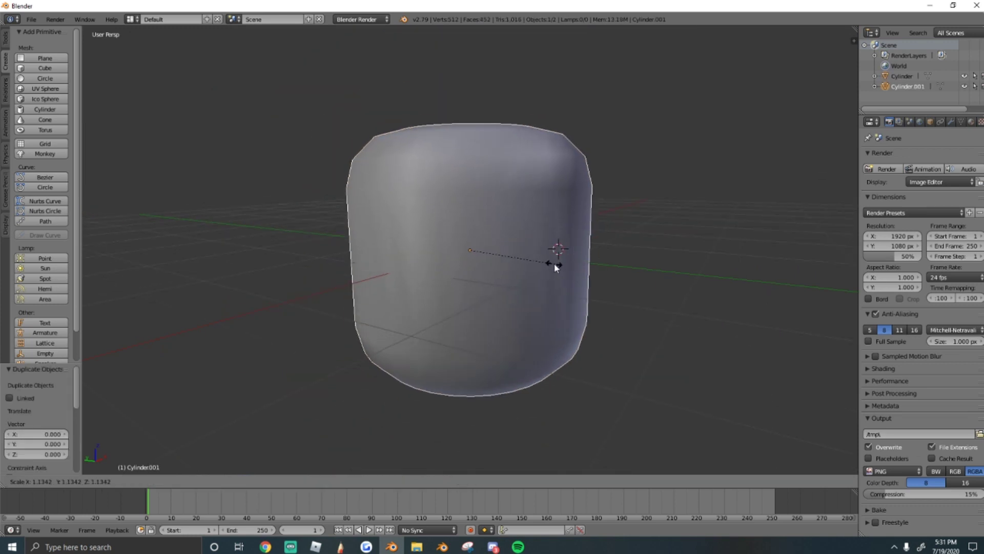
pyautogui.click(557, 265)
pyautogui.scroll(3, 410, 278)
pyautogui.moveTo(453, 277); pyautogui.dragTo(617, 266, button='middle')
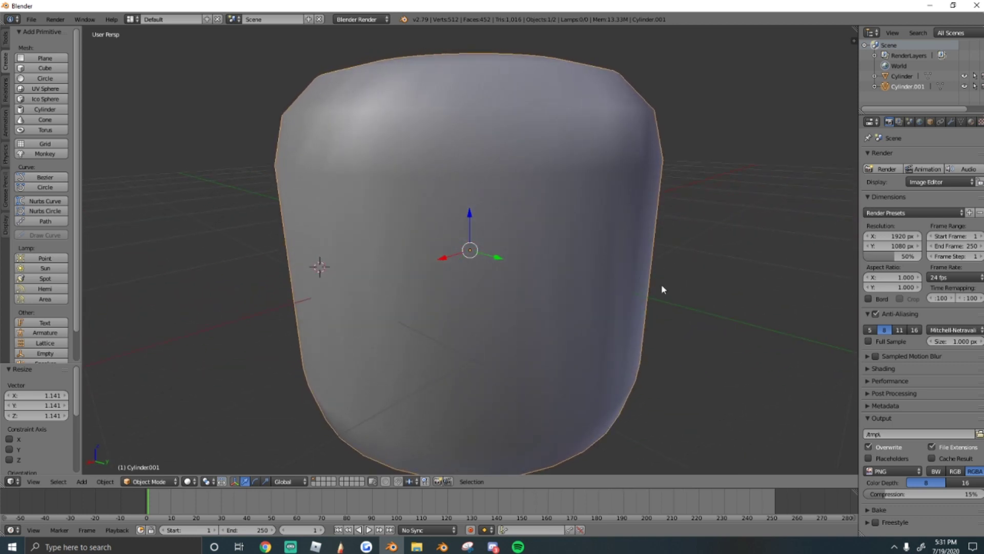
pyautogui.press('x')
pyautogui.click(560, 323)
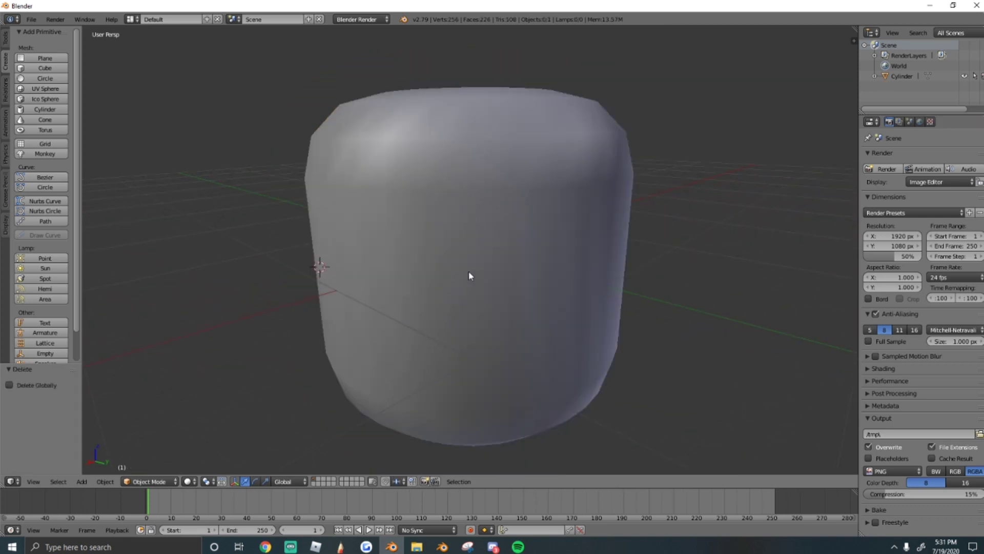
# Step: Duplicate the rounded cylinder in place and scale the copy up to about 1.12 times as an outer shell
pyautogui.scroll(-2, 469, 271)
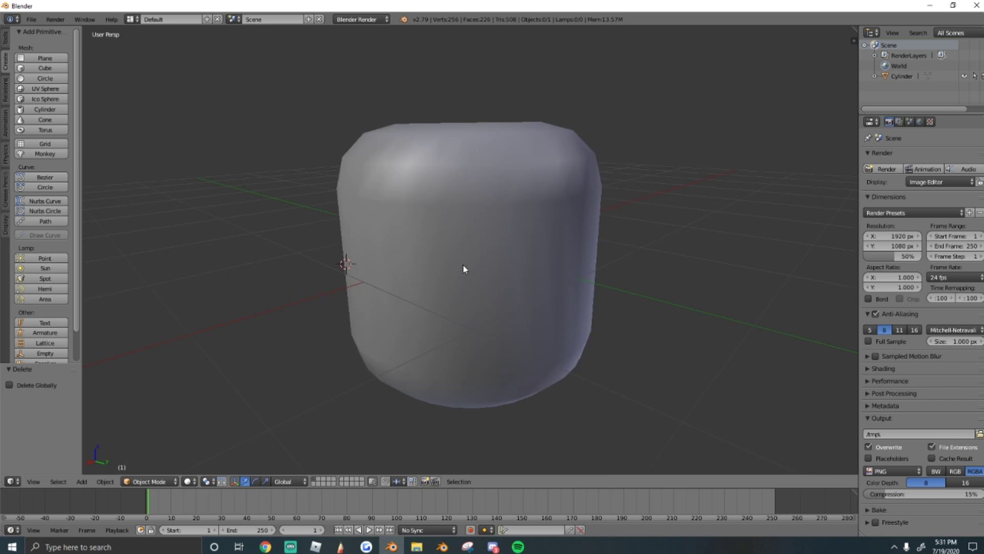
pyautogui.hotkey('shift', 'd')
pyautogui.rightClick(506, 271)
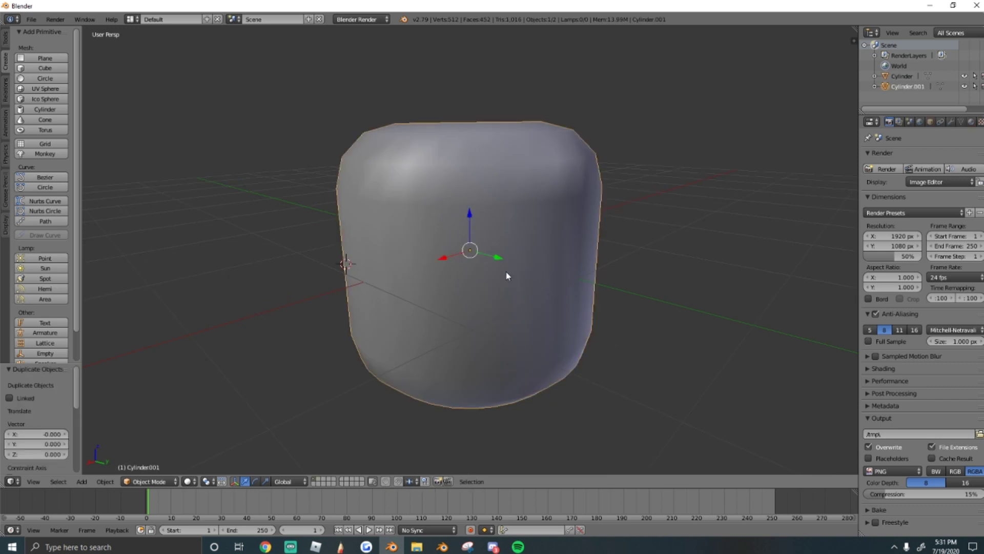
pyautogui.scroll(-2, 501, 275)
pyautogui.moveTo(454, 311); pyautogui.dragTo(560, 419, button='middle')
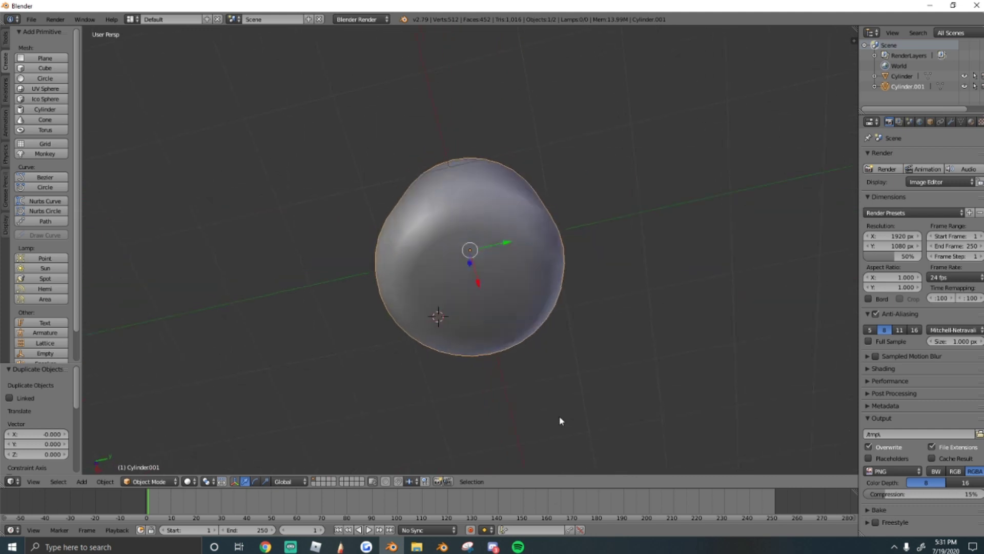
pyautogui.press('s')
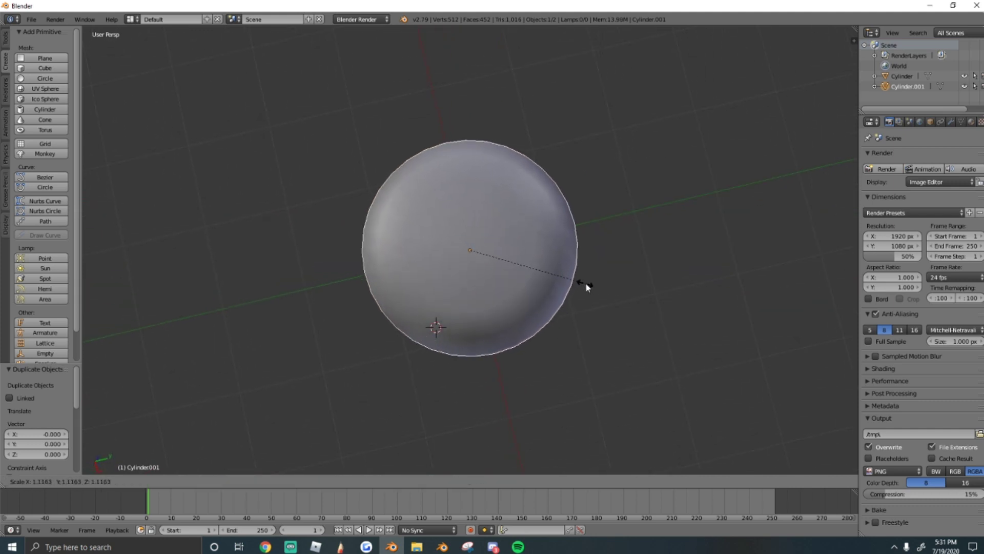
pyautogui.click(580, 282)
# Step: Walk through the outer shell to inspect it, and hide and reveal it to compare it with the inner cylinder
pyautogui.moveTo(508, 283); pyautogui.dragTo(493, 213, button='middle')
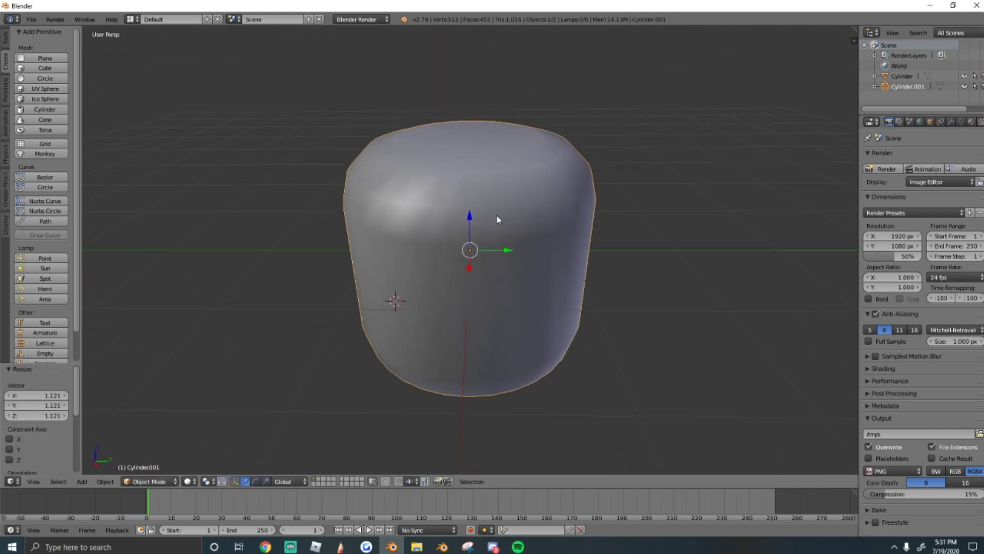
pyautogui.hotkey('shift', 'f')
pyautogui.press('w')
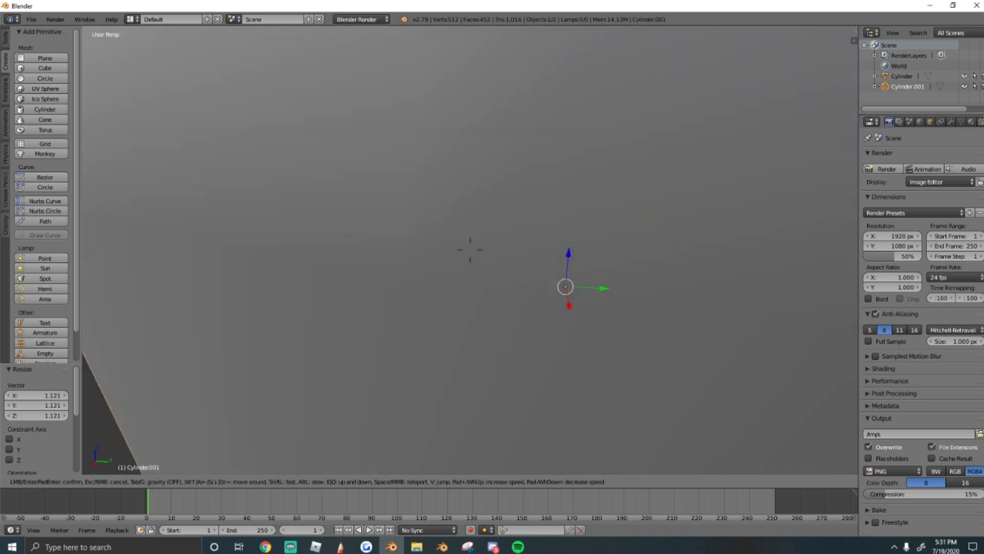
pyautogui.press('s')
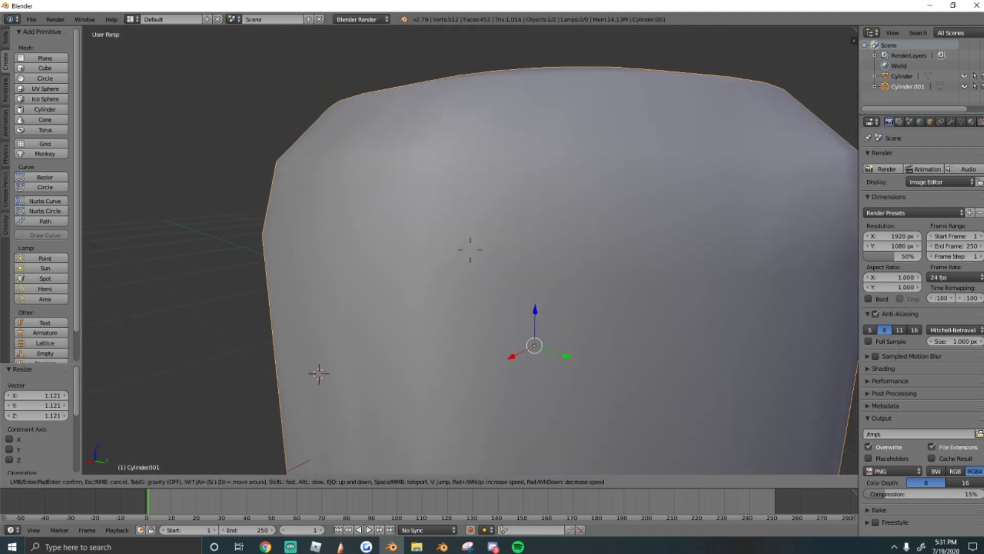
pyautogui.press('w')
pyautogui.press('s')
pyautogui.click(501, 257)
pyautogui.press('h')
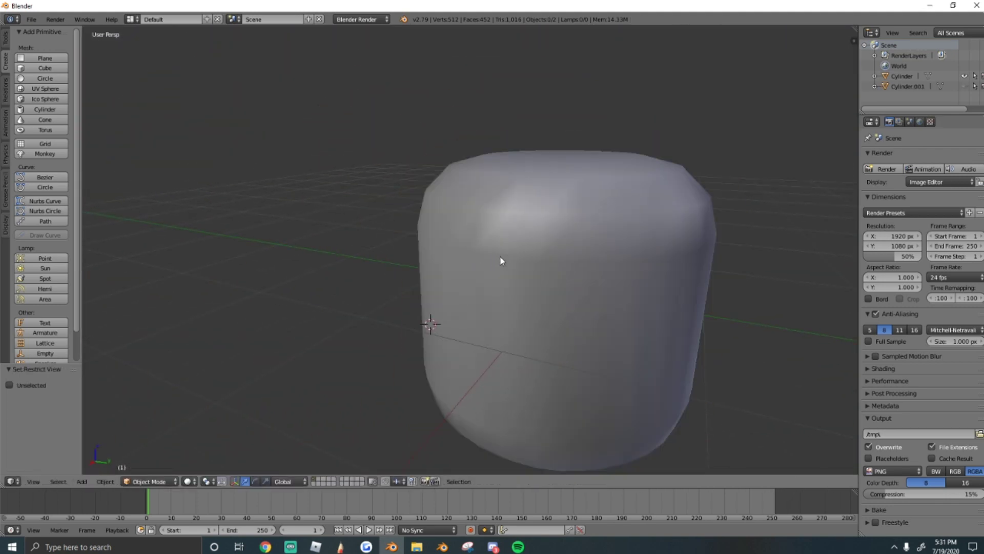
pyautogui.hotkey('alt', 'h')
pyautogui.press('h')
pyautogui.hotkey('alt', 'h')
# Step: Flip the normals of the whole outer shell mesh and return to Object Mode
pyautogui.hotkey('shift', 'f')
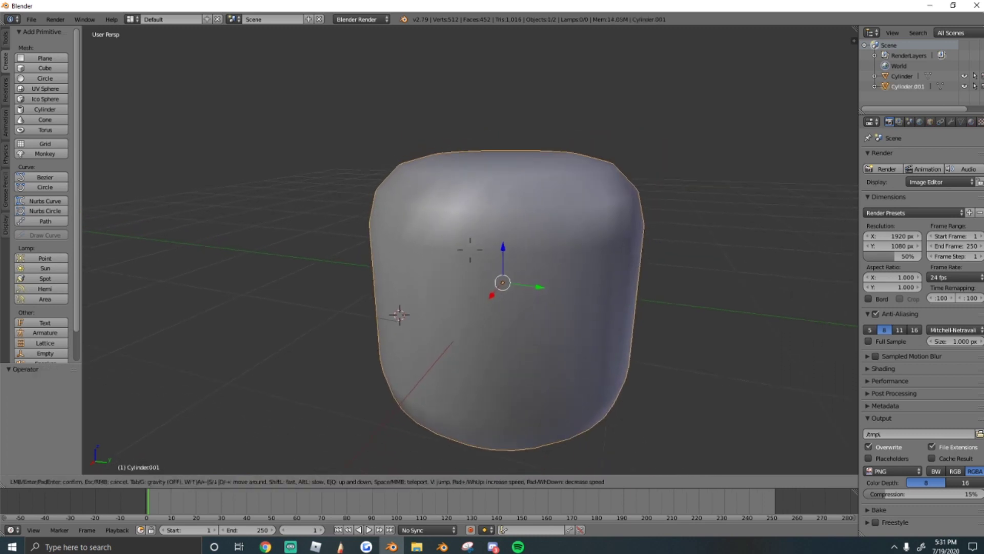
pyautogui.press('d')
pyautogui.press('w')
pyautogui.press('q')
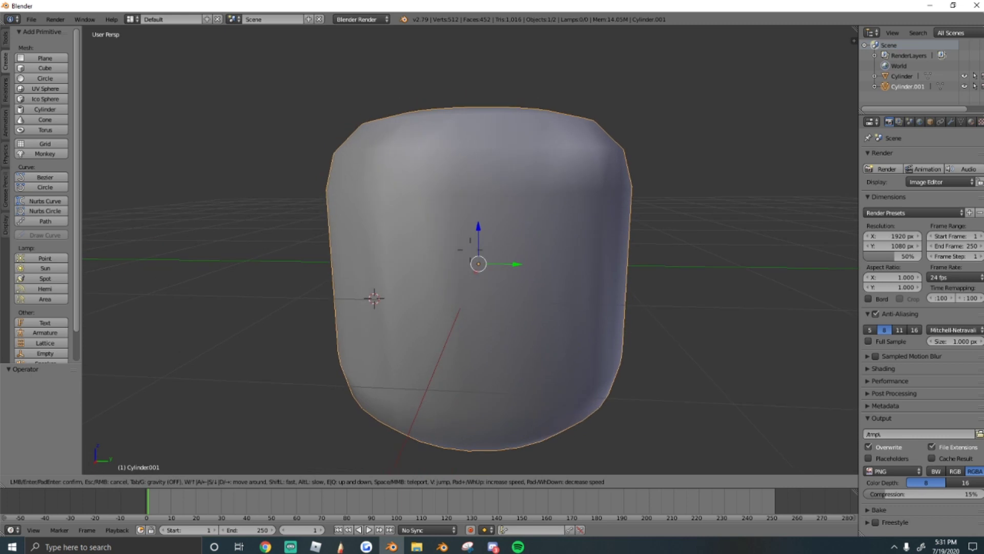
pyautogui.press('Escape')
pyautogui.press('Tab')
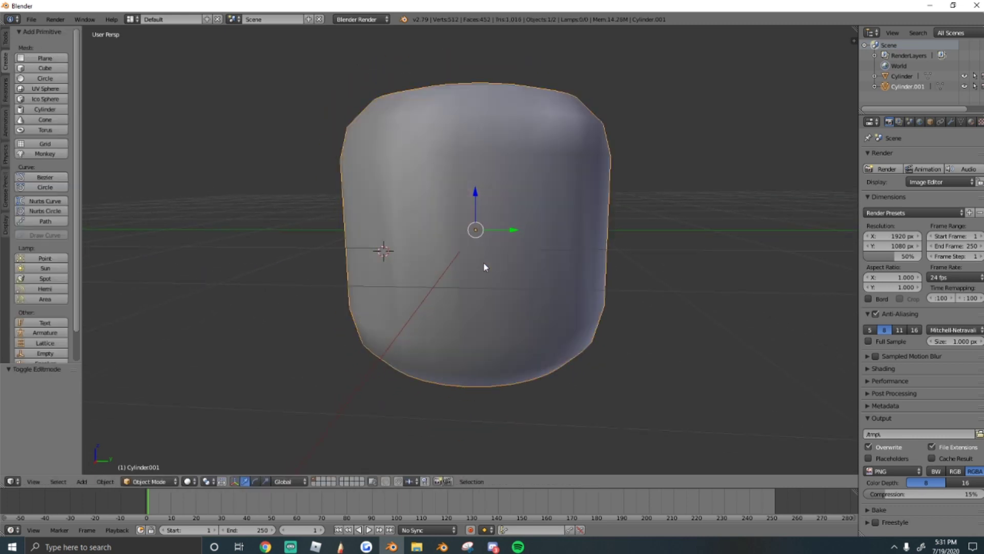
pyautogui.press('w')
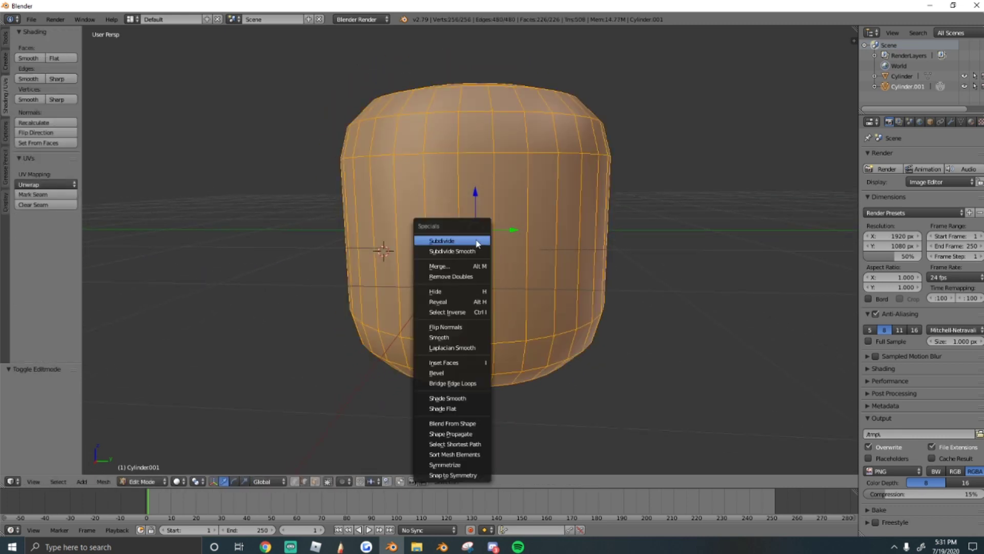
pyautogui.click(444, 327)
pyautogui.press('Tab')
# Step: Walk around and inside the outer shell to examine the shading of its flipped faces
pyautogui.hotkey('shift', 'f')
pyautogui.press('w')
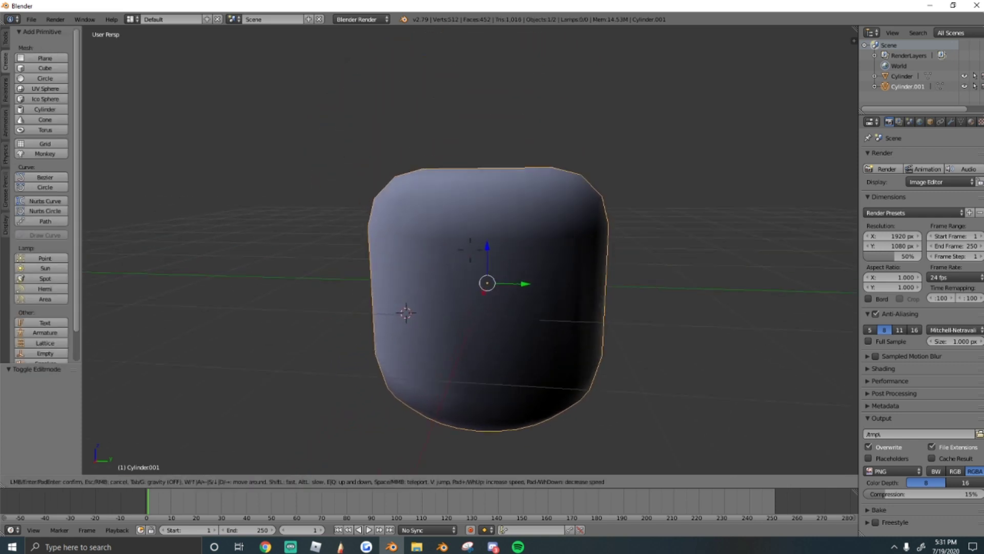
pyautogui.press('w')
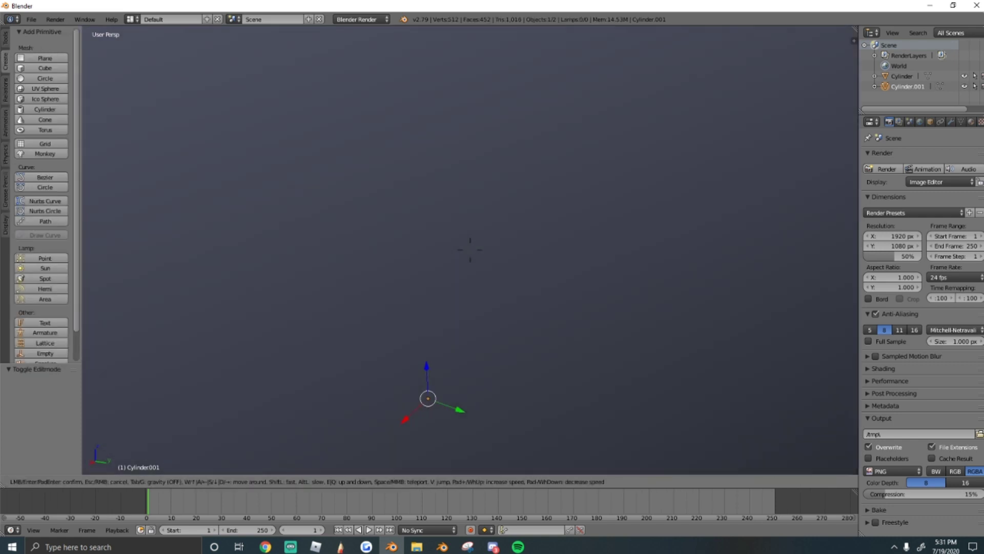
pyautogui.press('s')
pyautogui.press('w')
pyautogui.press('s')
pyautogui.press('Return')
pyautogui.hotkey('shift', 'f')
pyautogui.press('w')
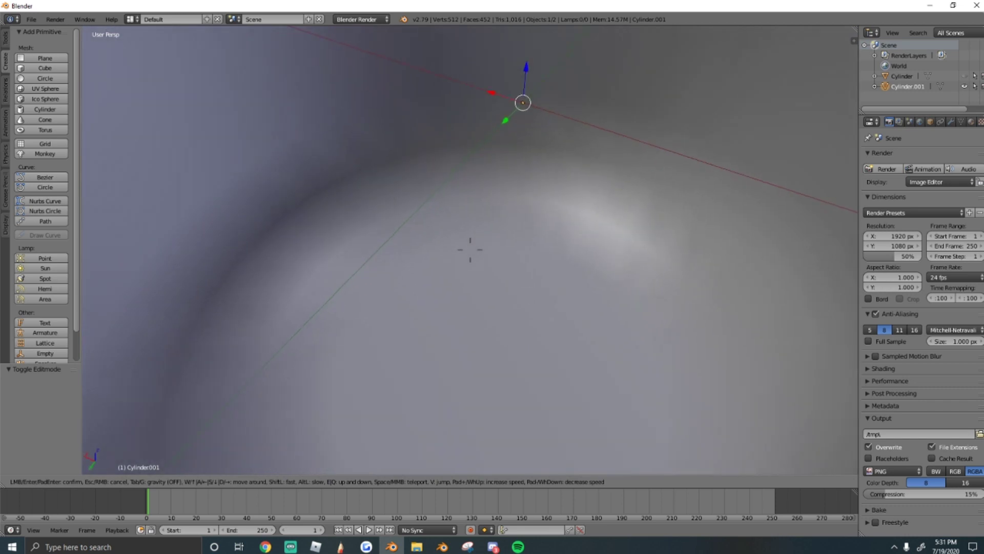
pyautogui.press('s')
pyautogui.press('w')
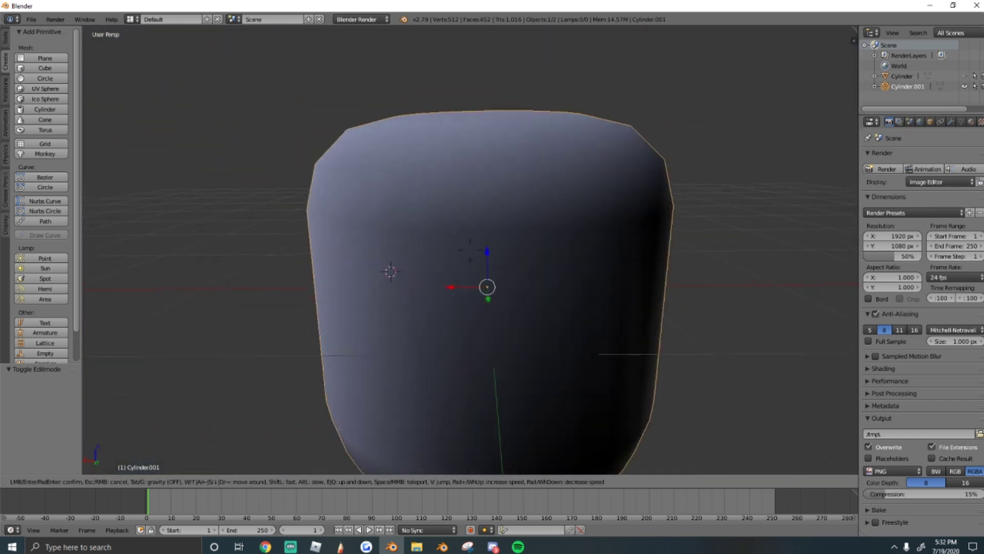
pyautogui.press('Return')
pyautogui.click(619, 149)
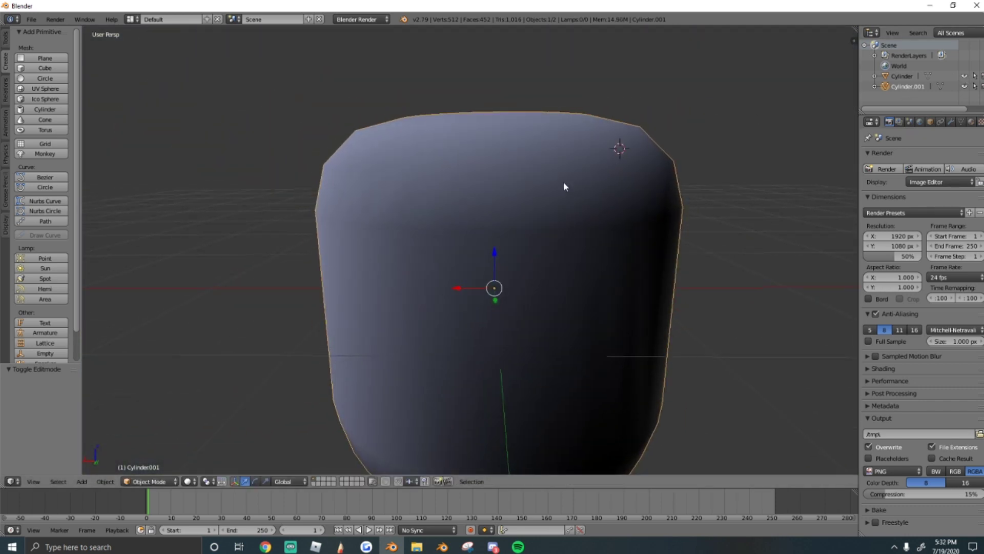
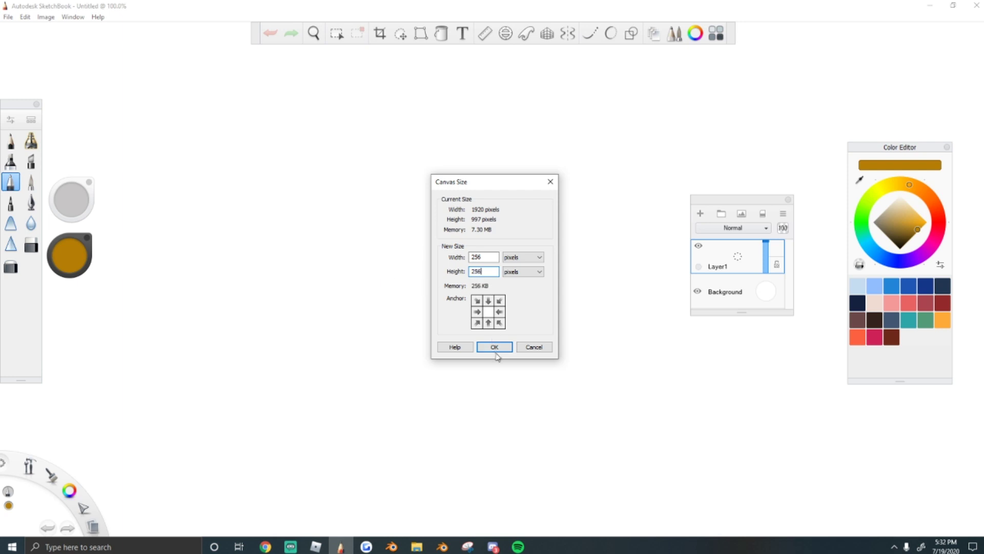
# Step: Switch to Autodesk SketchBook and apply a canvas size of 256 by 256 pixels
pyautogui.scroll(5, 503, 305)
pyautogui.scroll(1, 642, 277)
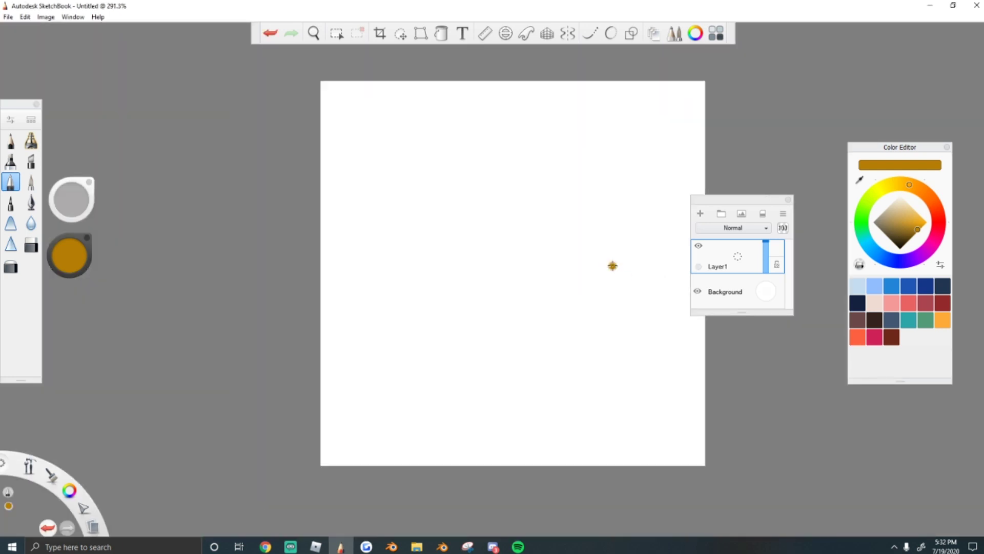
# Step: Get a horizontal rainbow gradient image from Chrome, paste it into the SketchBook canvas and fit it across the canvas's upper part
pyautogui.click(265, 547)
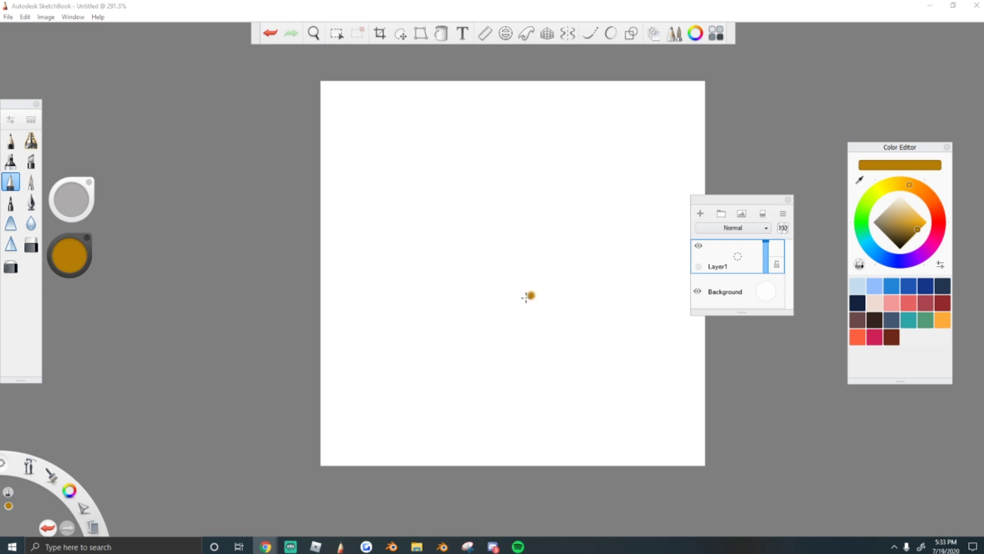
pyautogui.click(93, 526)
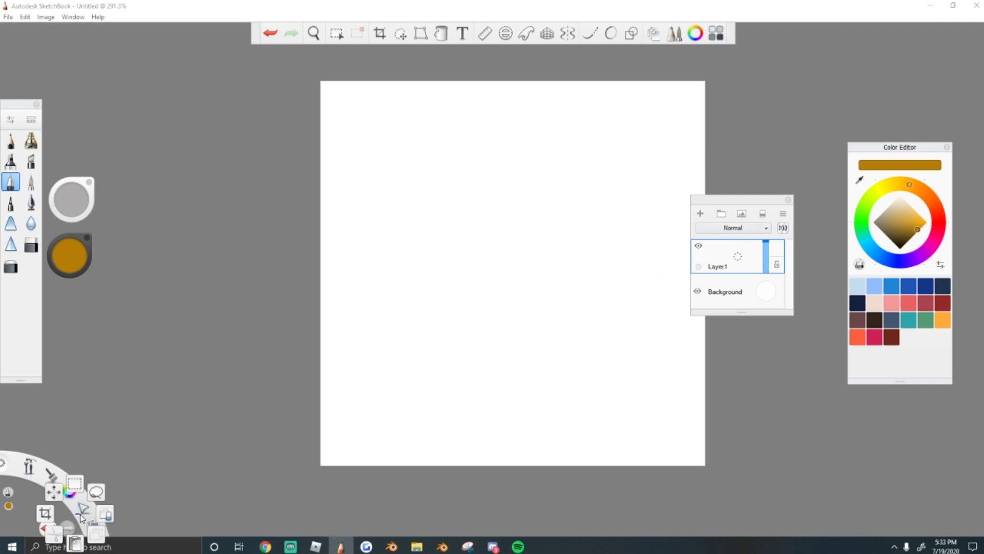
pyautogui.click(77, 535)
pyautogui.moveTo(440, 317); pyautogui.dragTo(492, 223)
pyautogui.moveTo(488, 261)
pyautogui.mouseDown()
pyautogui.moveTo(480, 277)
pyautogui.moveTo(492, 246)
pyautogui.mouseUp()
pyautogui.press('Return')
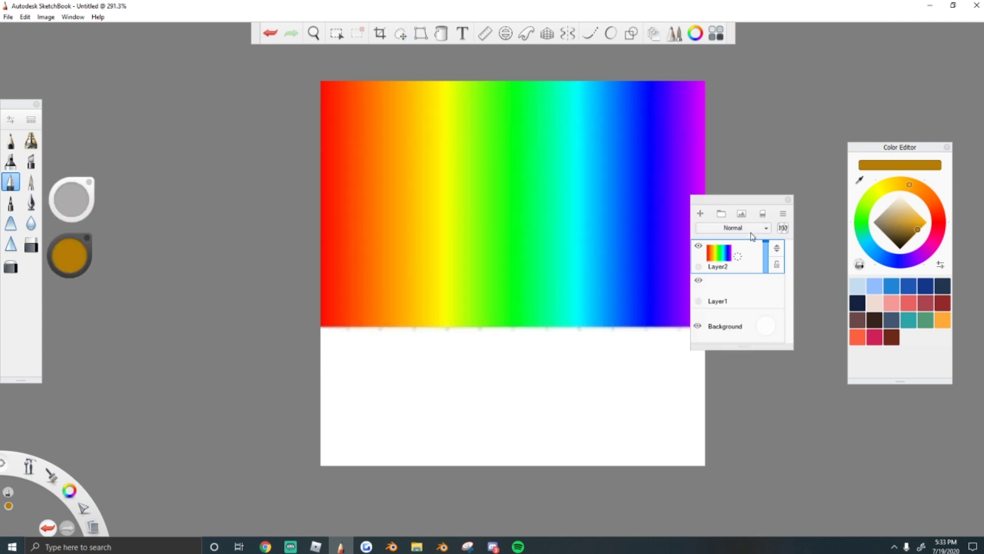
# Step: Add a new layer above the rainbow and flood-fill it with solid black
pyautogui.click(700, 213)
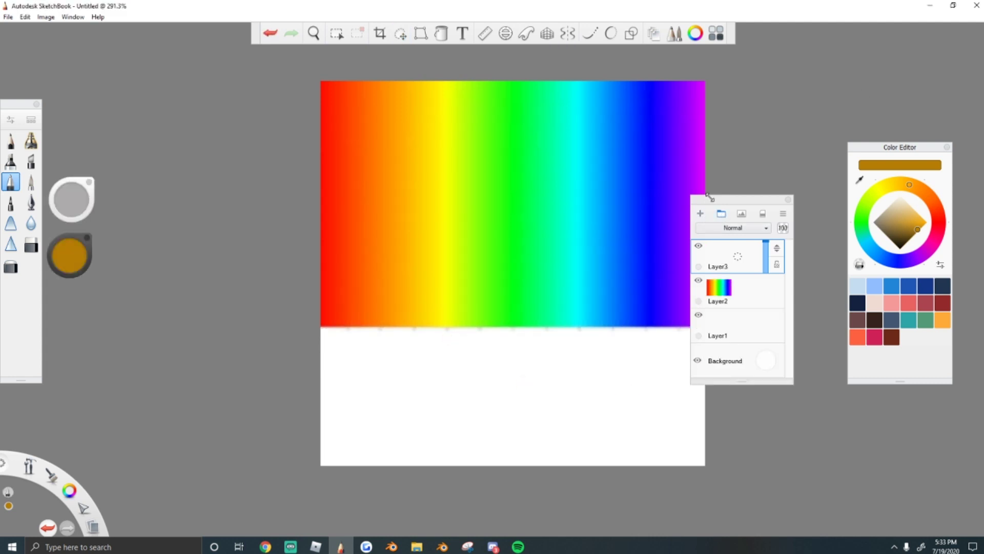
pyautogui.click(441, 33)
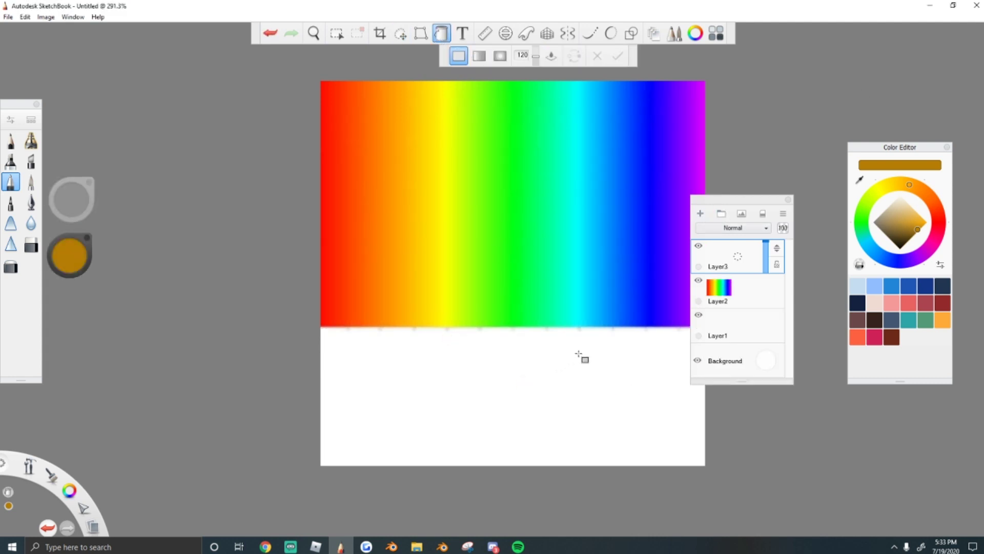
pyautogui.moveTo(908, 237); pyautogui.dragTo(897, 282)
pyautogui.click(417, 403)
# Step: Move the black layer down so it covers roughly the lower half of the canvas below the rainbow
pyautogui.click(400, 34)
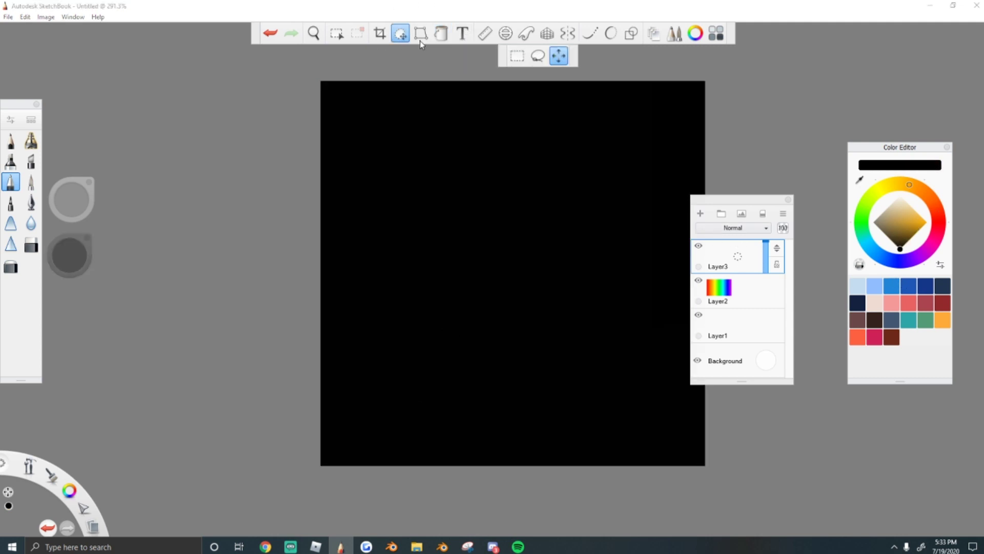
pyautogui.moveTo(493, 227); pyautogui.dragTo(483, 374)
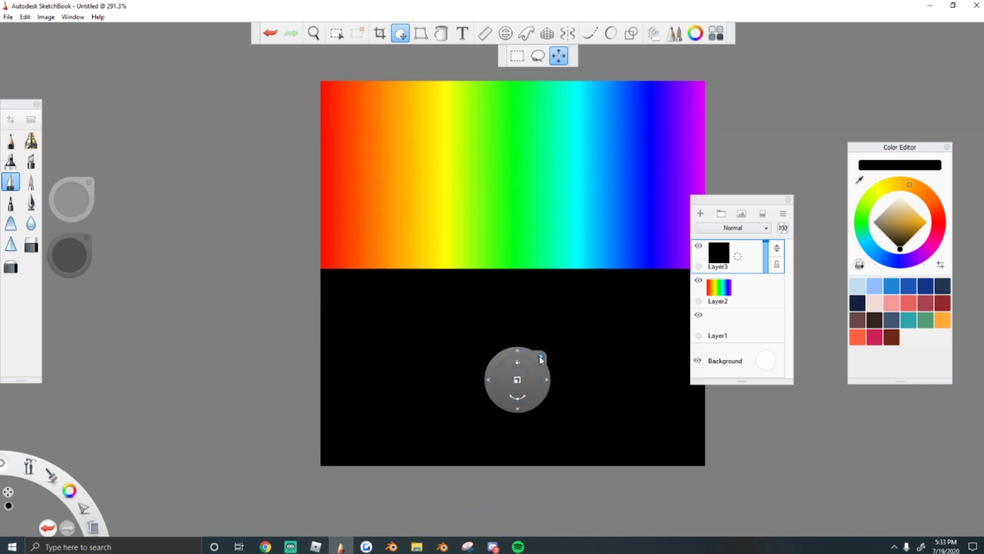
pyautogui.click(543, 358)
pyautogui.moveTo(739, 199); pyautogui.dragTo(790, 168)
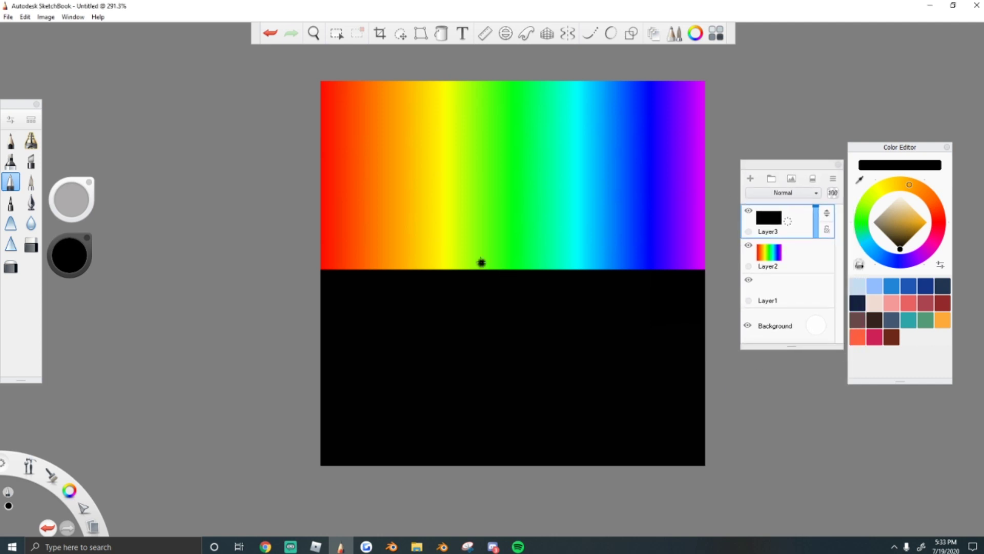
pyautogui.scroll(1, 441, 178)
pyautogui.scroll(-3, 543, 192)
pyautogui.scroll(2, 543, 192)
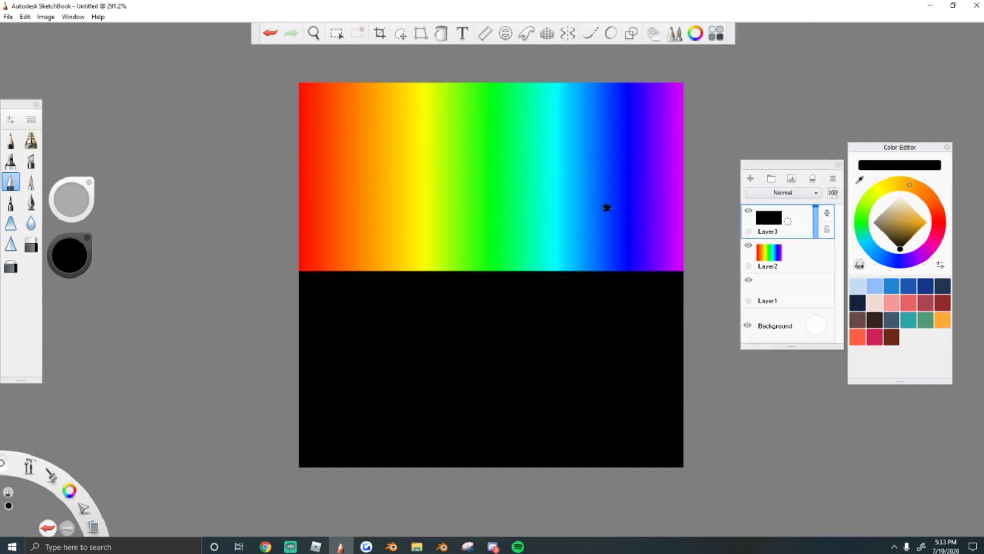
# Step: Save the image in the Downloads folder as a PNG file named sNOWBOARED29
pyautogui.click(8, 17)
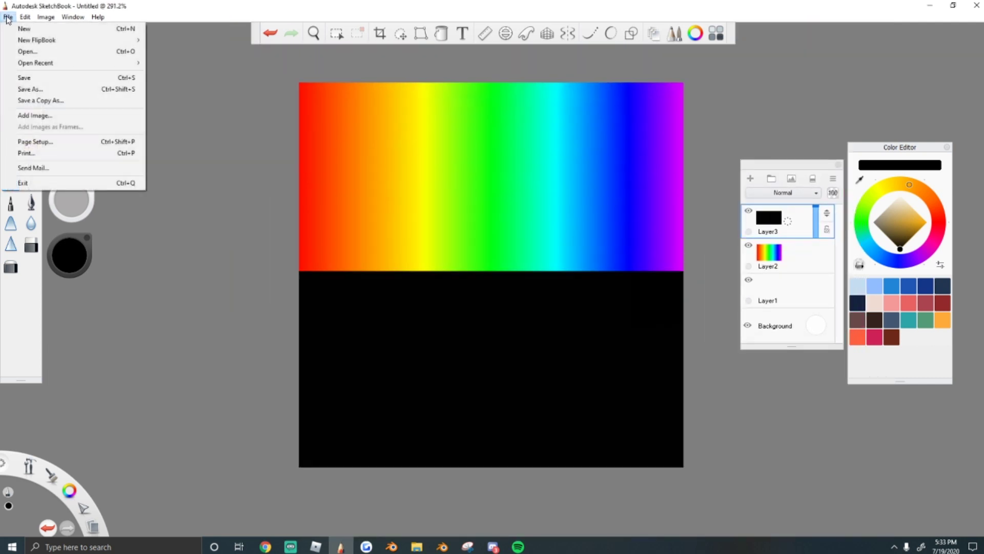
pyautogui.click(23, 90)
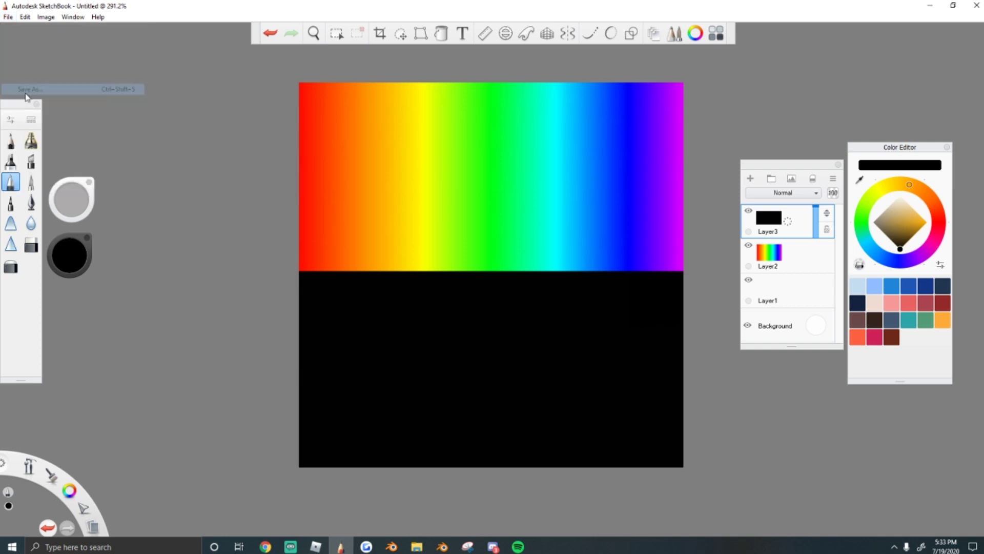
pyautogui.click(111, 476)
pyautogui.click(92, 509)
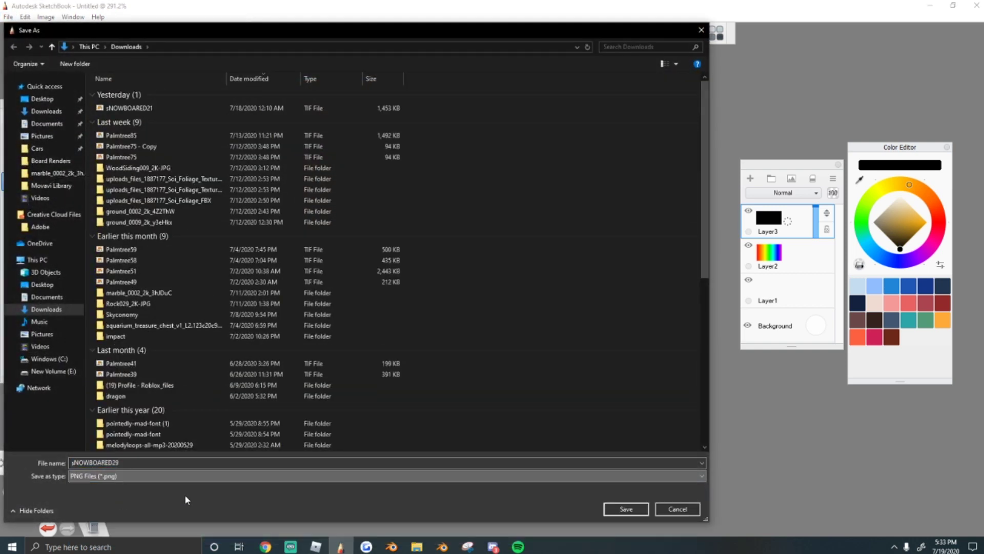
pyautogui.click(626, 509)
pyautogui.click(506, 314)
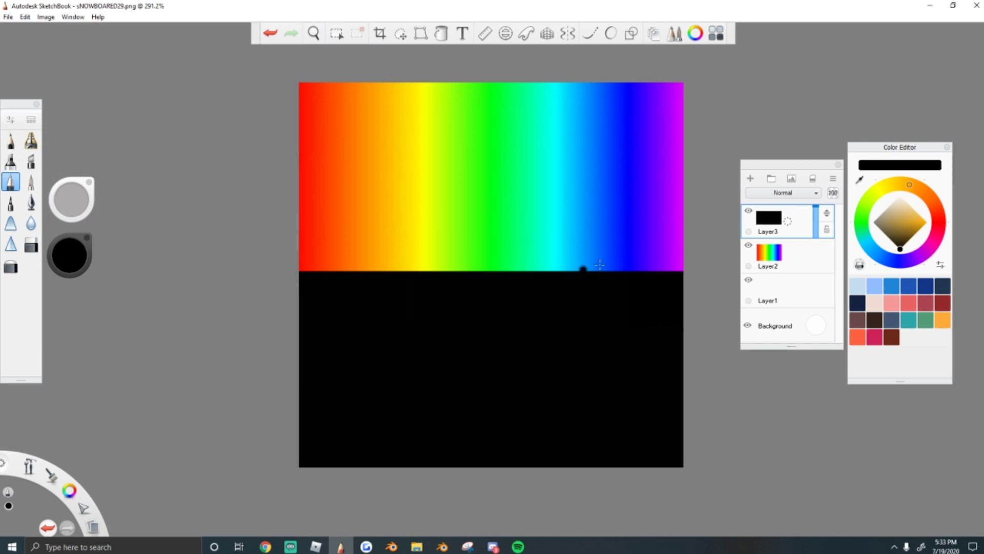
# Step: Switch to Blender and select both the inner cylinder and the outer shell
pyautogui.click(384, 550)
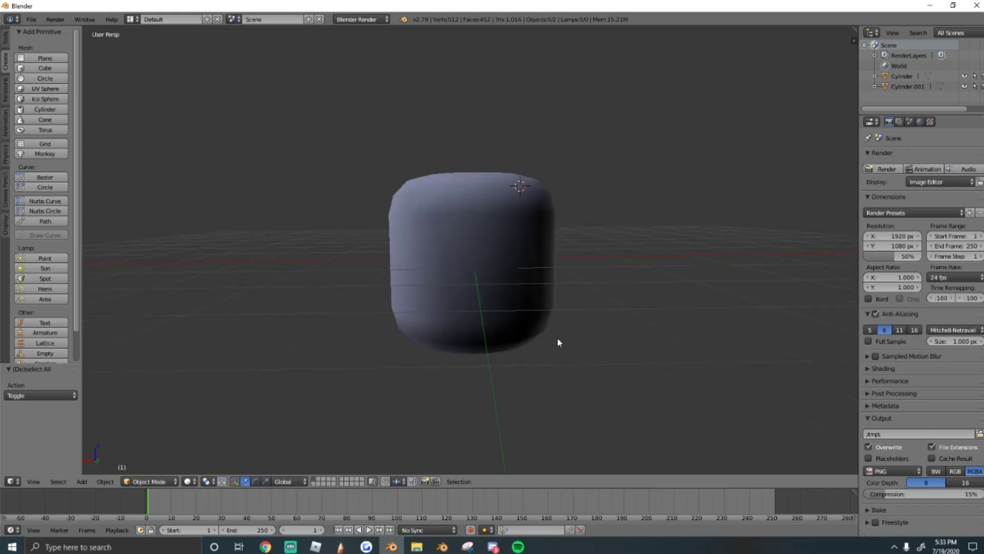
pyautogui.rightClick(481, 288)
pyautogui.press('a')
pyautogui.press('a')
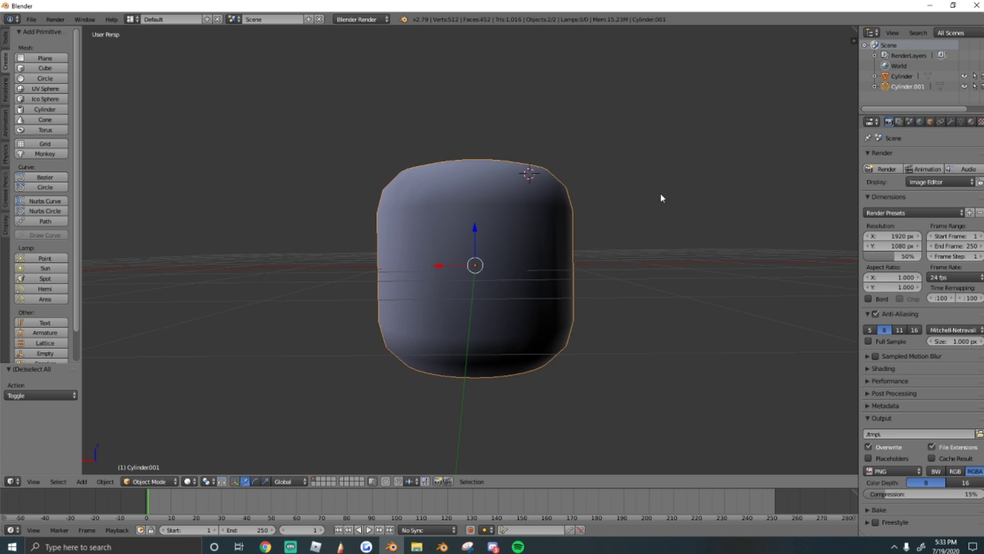
# Step: Move both selected cylinders upward along Z as a test and undo the move
pyautogui.scroll(3, 516, 272)
pyautogui.moveTo(477, 241); pyautogui.dragTo(500, 138)
pyautogui.scroll(-4, 497, 164)
pyautogui.hotkey('ctrl', 'z')
# Step: Select a single cylinder, slide it sideways along X to show the two are separate, and undo the move
pyautogui.moveTo(486, 196); pyautogui.dragTo(482, 249, button='middle')
pyautogui.scroll(-1, 482, 249)
pyautogui.press('a')
pyautogui.rightClick(495, 255)
pyautogui.moveTo(435, 241); pyautogui.dragTo(645, 251)
pyautogui.hotkey('ctrl', 'z')
# Step: Join the inner cylinder and outer shell into one object, then test-move it along X and undo that move
pyautogui.press('a')
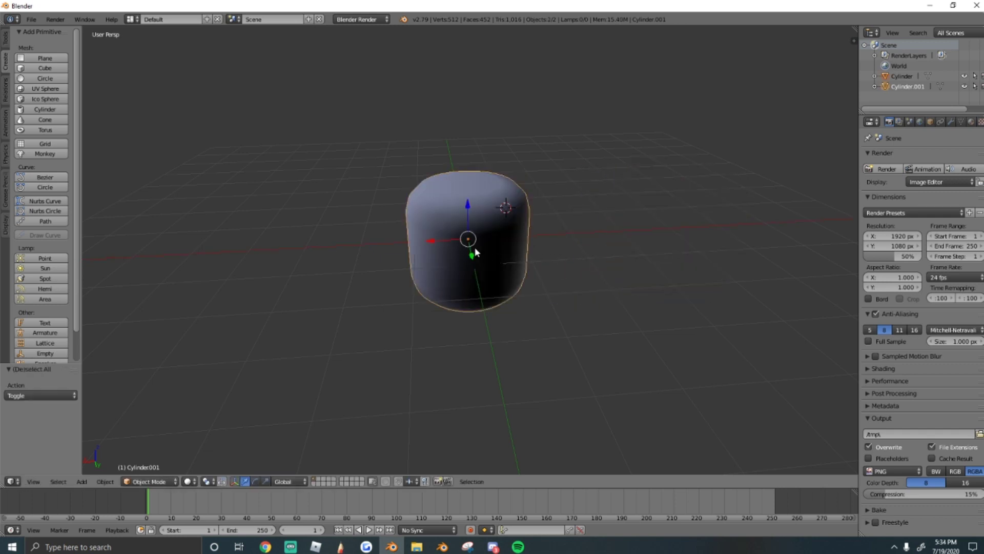
pyautogui.hotkey('ctrl', 'j')
pyautogui.scroll(3, 548, 246)
pyautogui.click(449, 237)
pyautogui.moveTo(429, 235); pyautogui.dragTo(445, 234)
pyautogui.hotkey('ctrl', 'z')
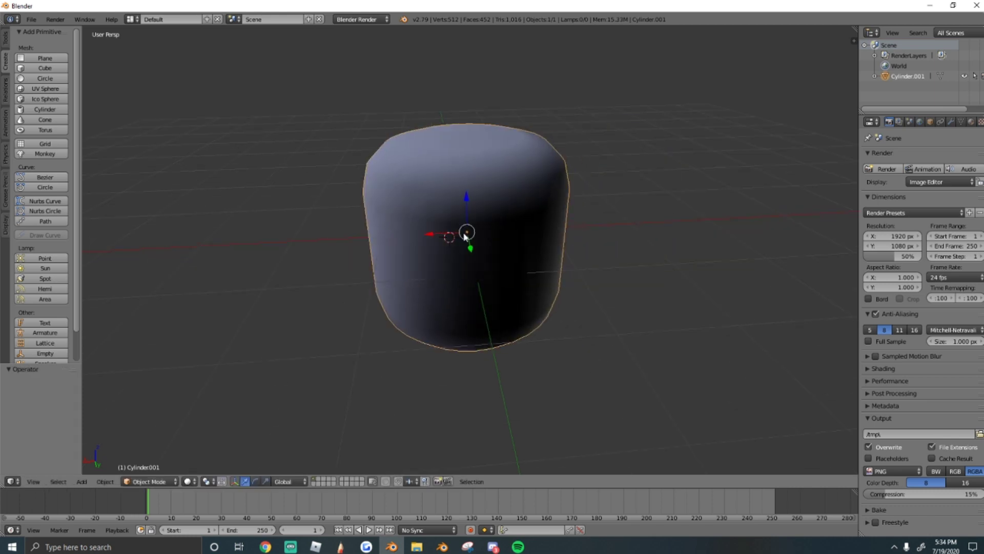
# Step: Walk around and inside the joined object to examine its inner and outer surfaces
pyautogui.hotkey('shift', 'f')
pyautogui.press('w')
pyautogui.press('w')
pyautogui.press('s')
pyautogui.press('w')
pyautogui.press('s')
pyautogui.click(521, 269)
pyautogui.press('a')
pyautogui.press('a')
pyautogui.hotkey('shift', 'f')
pyautogui.click(396, 284)
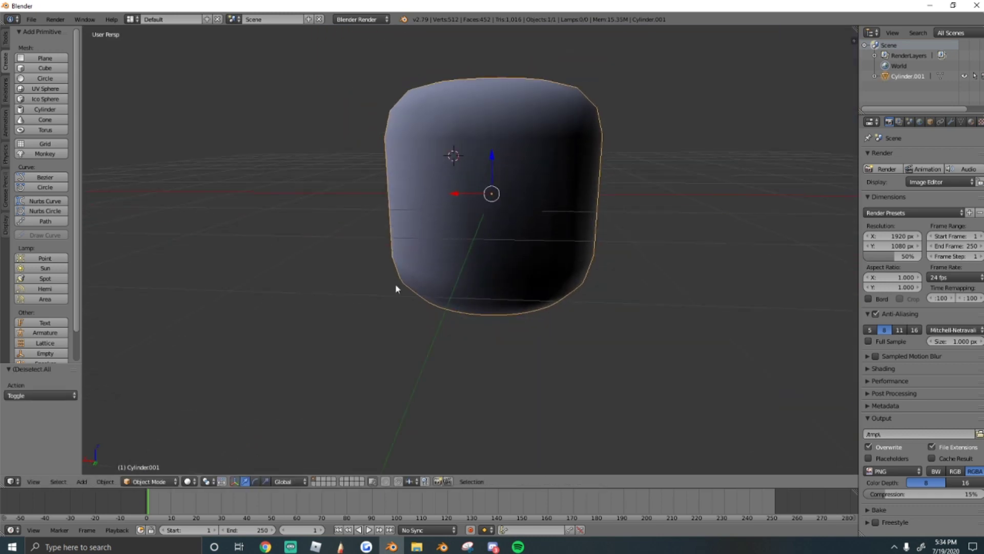
# Step: Toggle the viewport between perspective and orthographic projection, and leave it orthographic
pyautogui.click(34, 482)
pyautogui.click(61, 357)
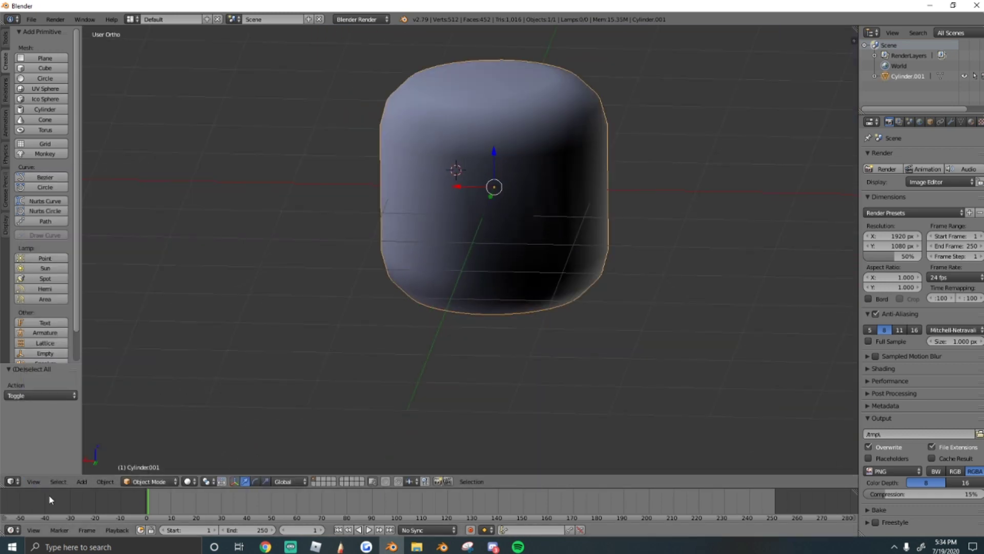
pyautogui.click(33, 482)
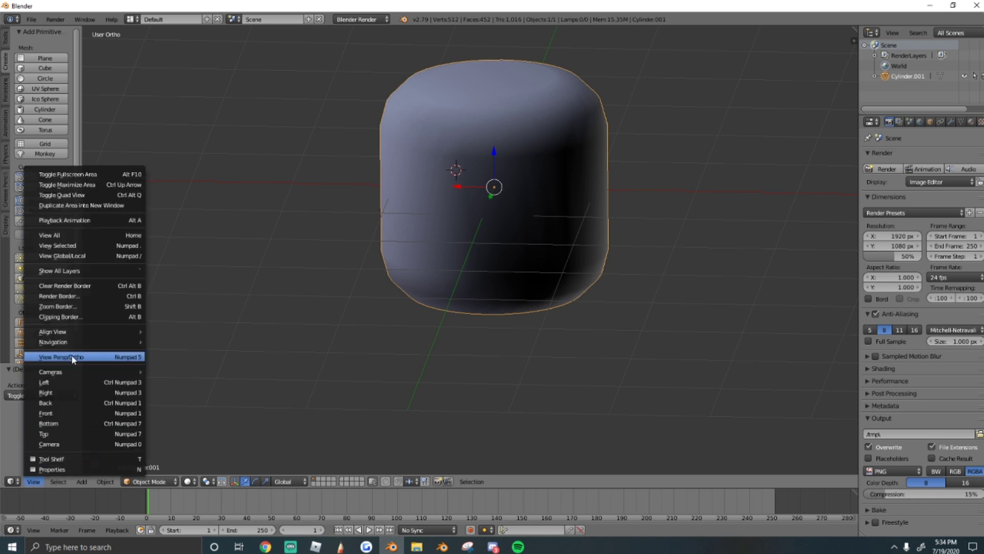
pyautogui.click(110, 357)
pyautogui.click(33, 482)
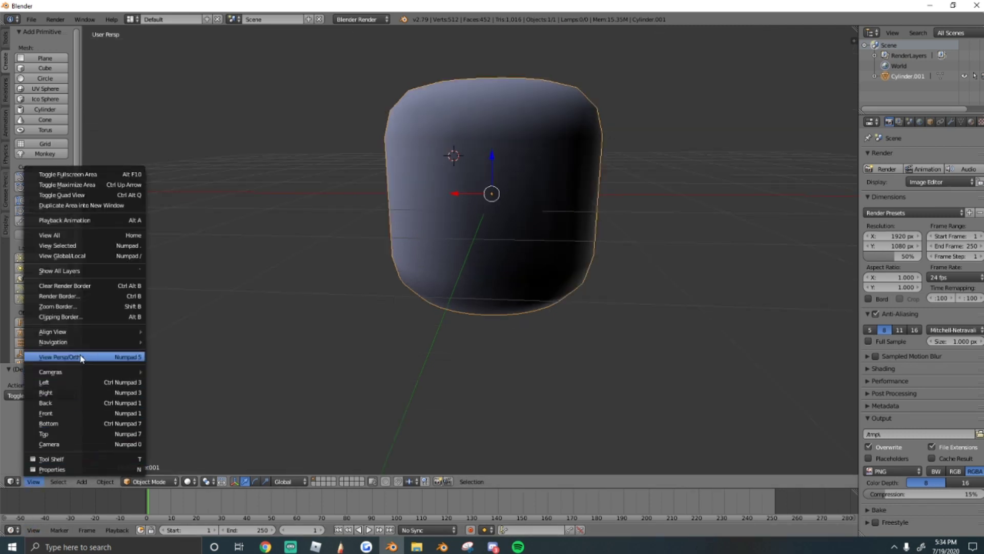
pyautogui.click(80, 357)
# Step: Examine the joined cylinder in the right orthographic view, centring it in the viewport
pyautogui.click(33, 482)
pyautogui.click(46, 392)
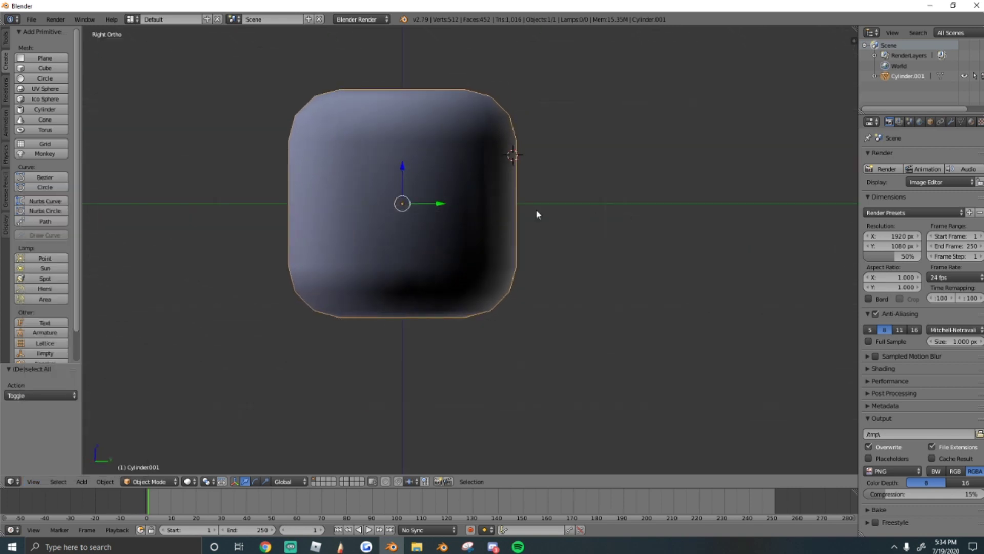
pyautogui.keyDown('shift'); pyautogui.moveTo(302, 281); pyautogui.dragTo(399, 325, button='middle'); pyautogui.keyUp('shift')
pyautogui.scroll(2, 510, 258)
pyautogui.scroll(-2, 513, 258)
pyautogui.keyDown('shift'); pyautogui.moveTo(516, 257); pyautogui.dragTo(489, 287, button='middle'); pyautogui.keyUp('shift')
pyautogui.scroll(-2, 524, 246)
pyautogui.scroll(1, 492, 274)
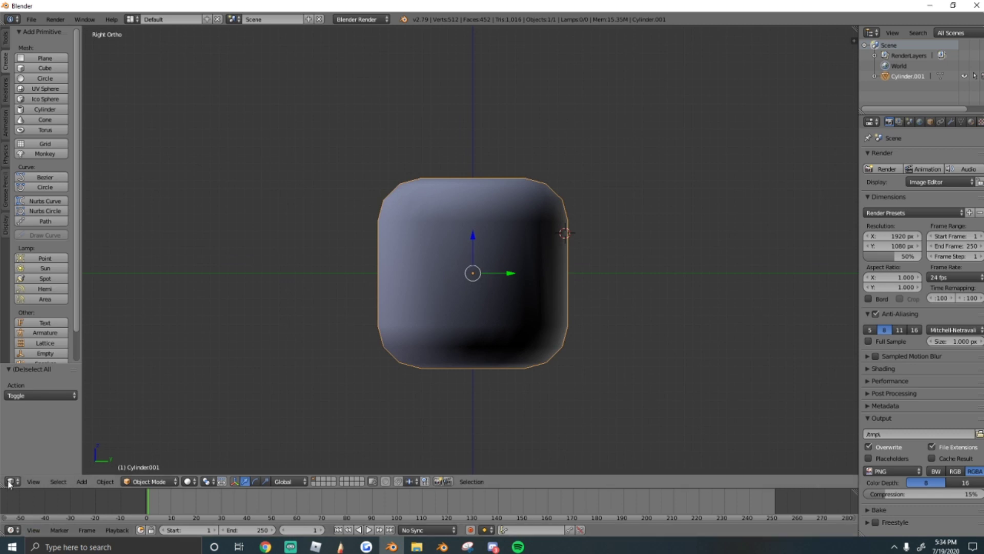
# Step: Set the viewport to the front orthographic view of the joined cylinder
pyautogui.click(33, 482)
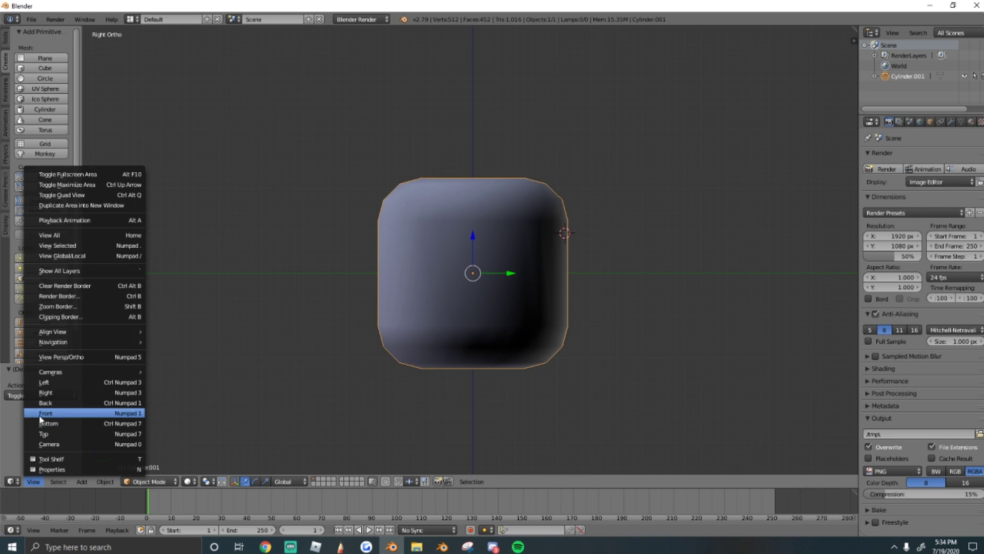
pyautogui.click(137, 413)
pyautogui.scroll(-2, 491, 260)
pyautogui.scroll(3, 493, 261)
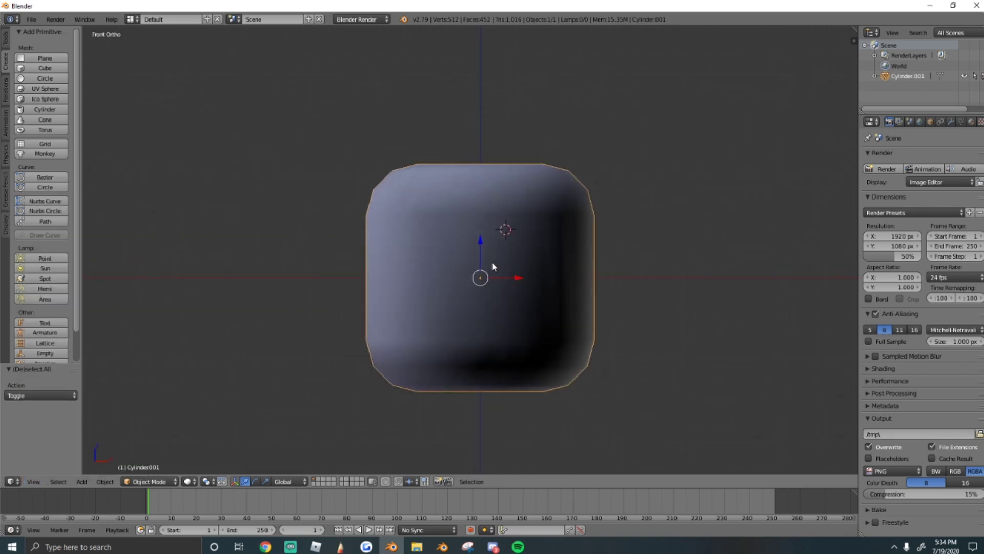
# Step: Enter Edit Mode on the joined cylinder and split the 3D View into two side-by-side areas
pyautogui.press('Tab')
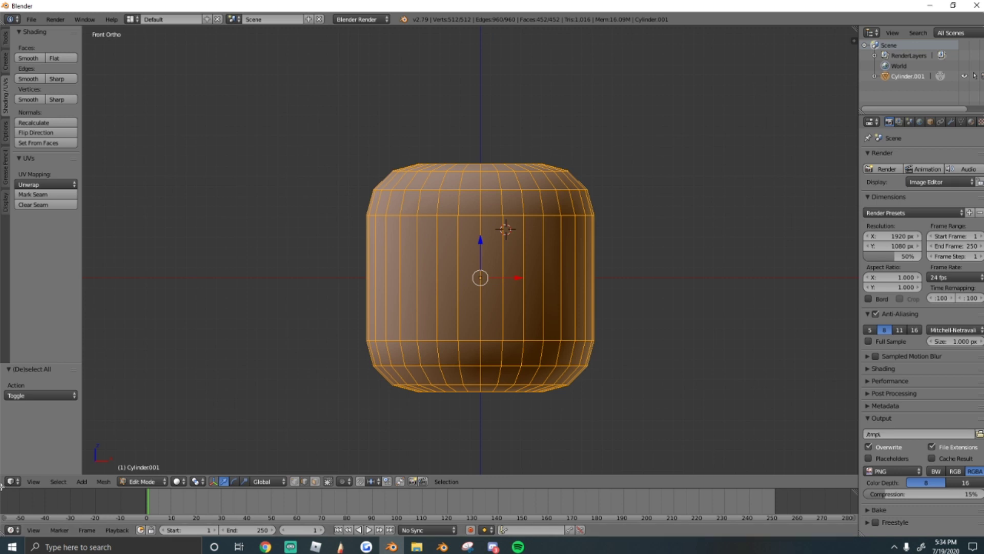
pyautogui.moveTo(2, 487); pyautogui.dragTo(322, 478)
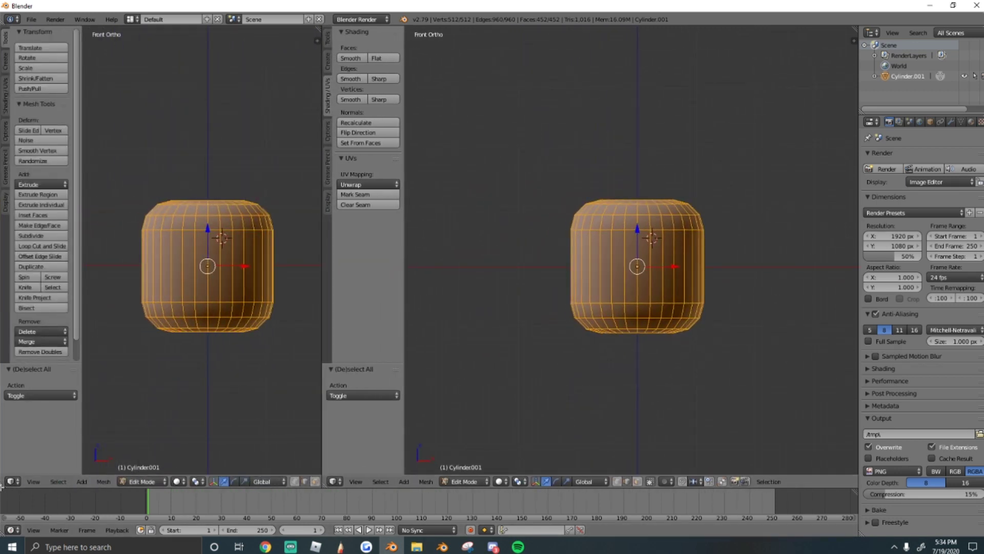
# Step: Split the new smaller 3D View area once more and join the extra area back into its neighbour
pyautogui.moveTo(2, 486); pyautogui.dragTo(218, 456)
pyautogui.rightClick(224, 346)
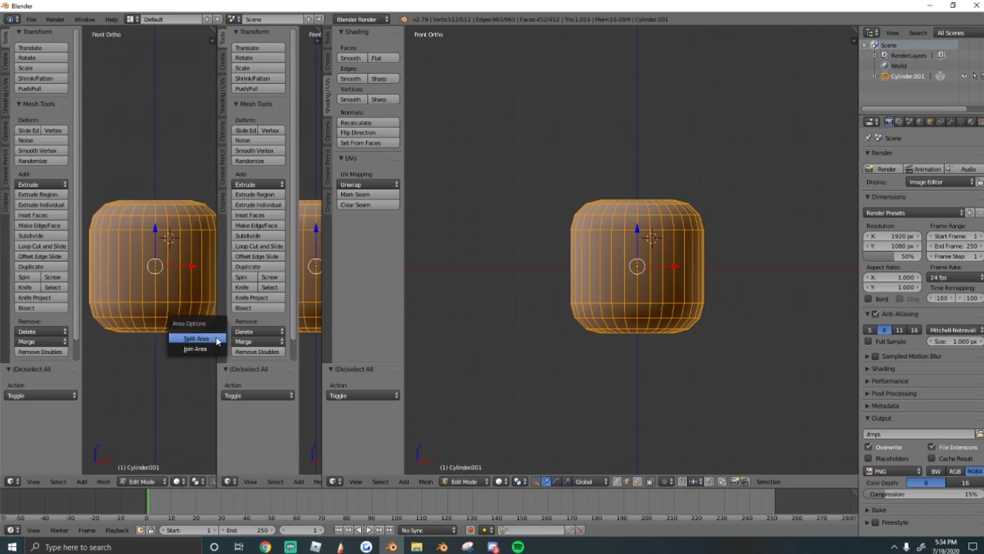
pyautogui.click(215, 344)
pyautogui.click(98, 334)
# Step: Repeat the area split in the smaller 3D View and merge it back so only two viewports remain
pyautogui.moveTo(5, 486); pyautogui.dragTo(148, 464)
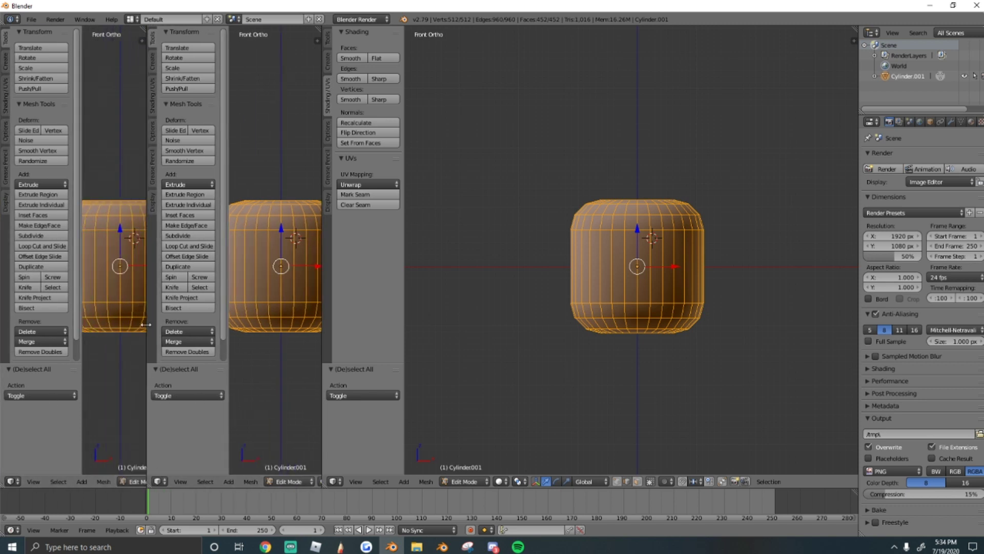
pyautogui.rightClick(148, 419)
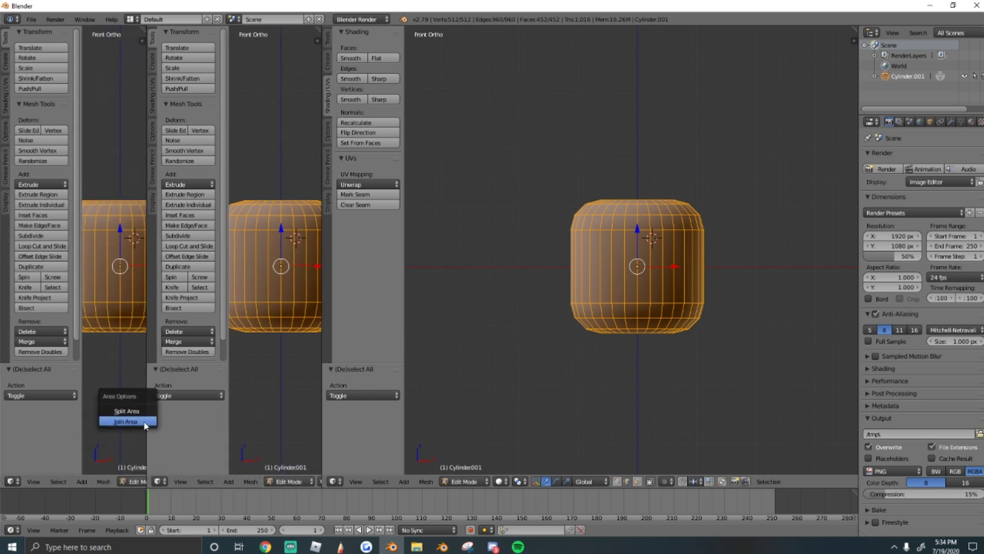
pyautogui.click(145, 426)
pyautogui.click(94, 426)
pyautogui.scroll(2, 154, 411)
pyautogui.scroll(-3, 167, 380)
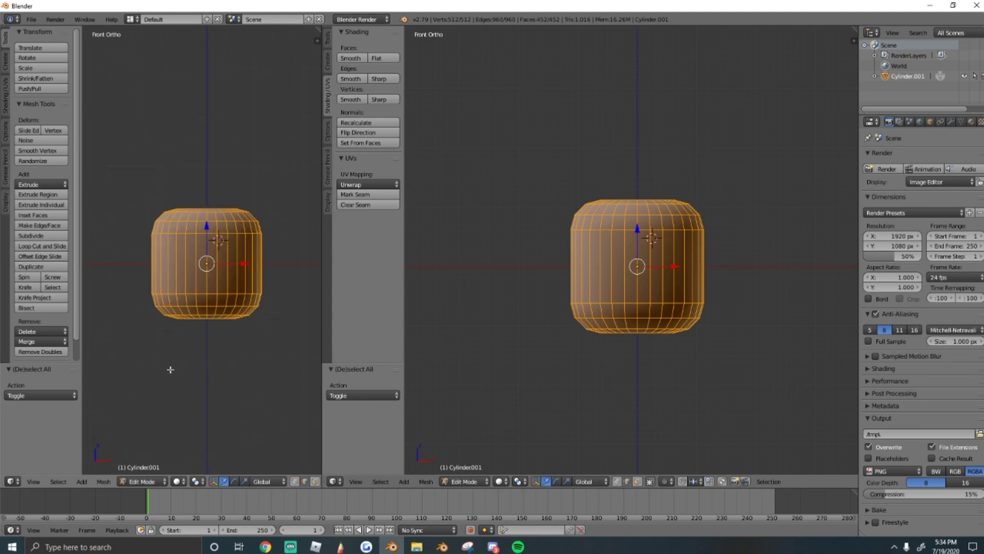
# Step: Change the smaller 3D View area to the UV/Image Editor
pyautogui.click(12, 481)
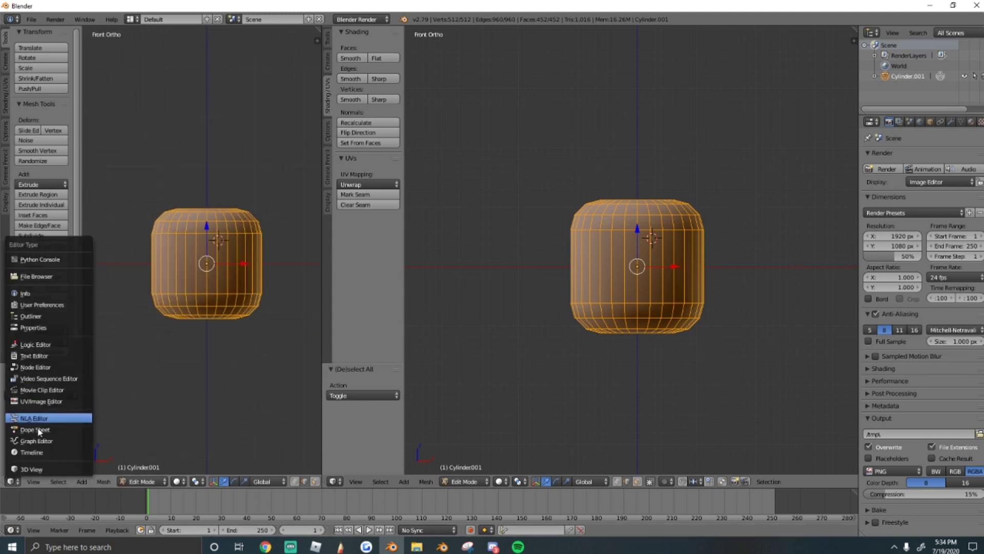
pyautogui.click(30, 469)
pyautogui.click(13, 482)
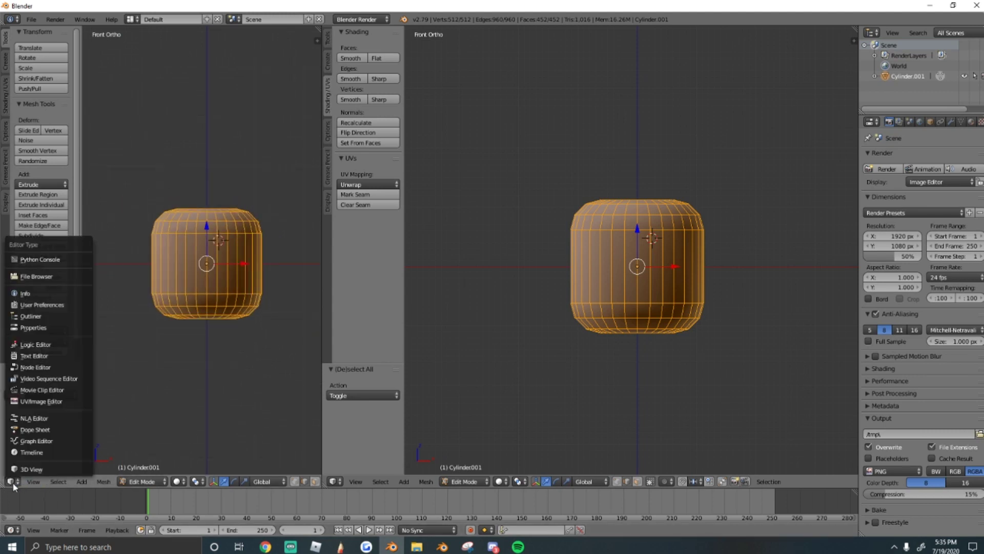
pyautogui.click(29, 403)
pyautogui.scroll(3, 166, 275)
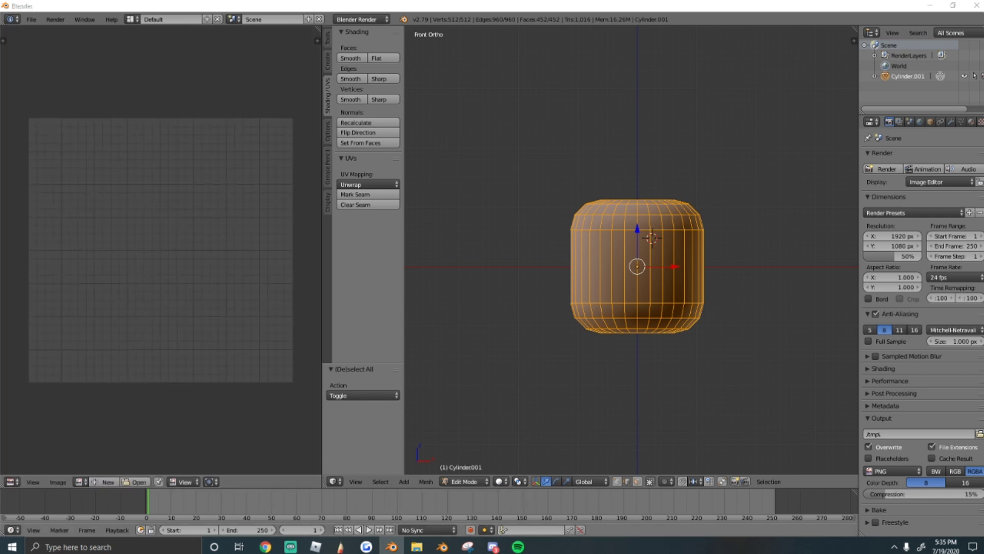
# Step: Load the image sNOWBOARED29.png from the recent files in File Explorer into the UV/Image Editor
pyautogui.click(417, 546)
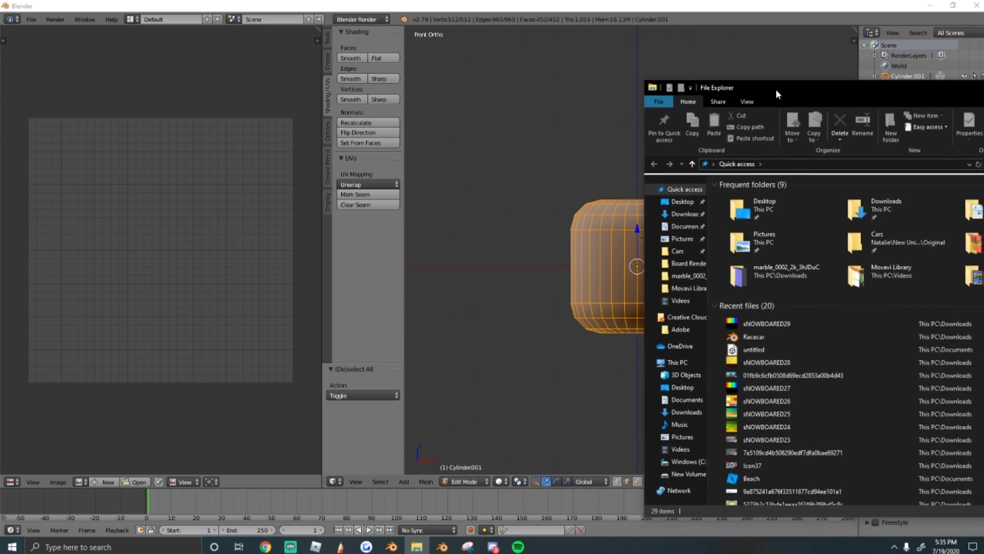
pyautogui.click(750, 323)
pyautogui.moveTo(750, 324); pyautogui.dragTo(202, 277)
pyautogui.click(902, 32)
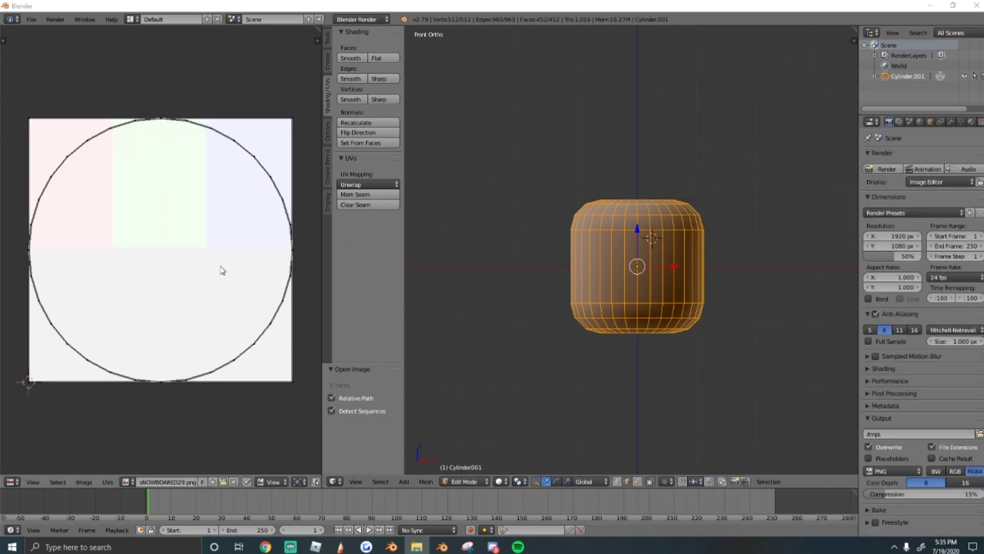
# Step: Select the whole mesh and unwrap it with Project From View from the front view
pyautogui.press('a')
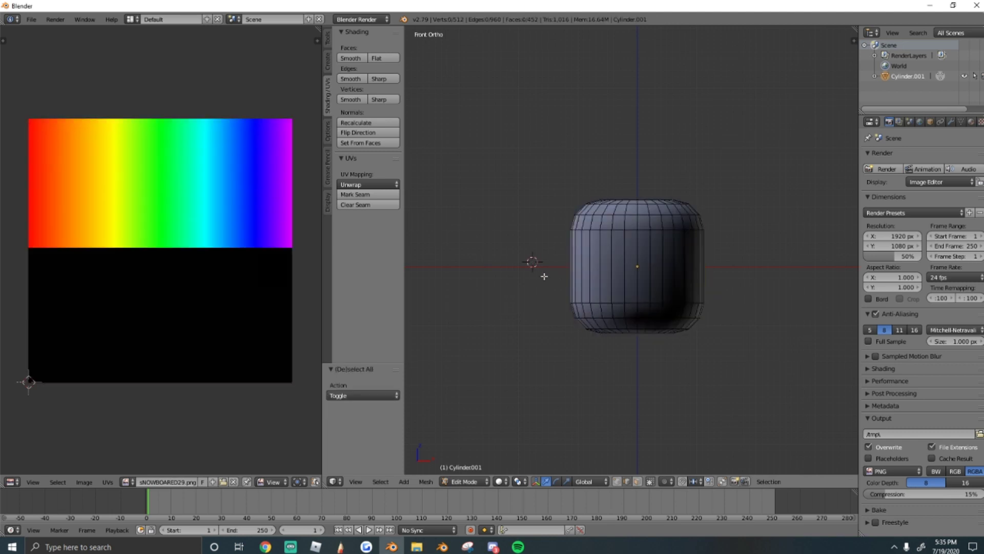
pyautogui.press('a')
pyautogui.press('a')
pyautogui.press('a')
pyautogui.scroll(2, 581, 284)
pyautogui.press('a')
pyautogui.scroll(-2, 569, 273)
pyautogui.scroll(2, 569, 273)
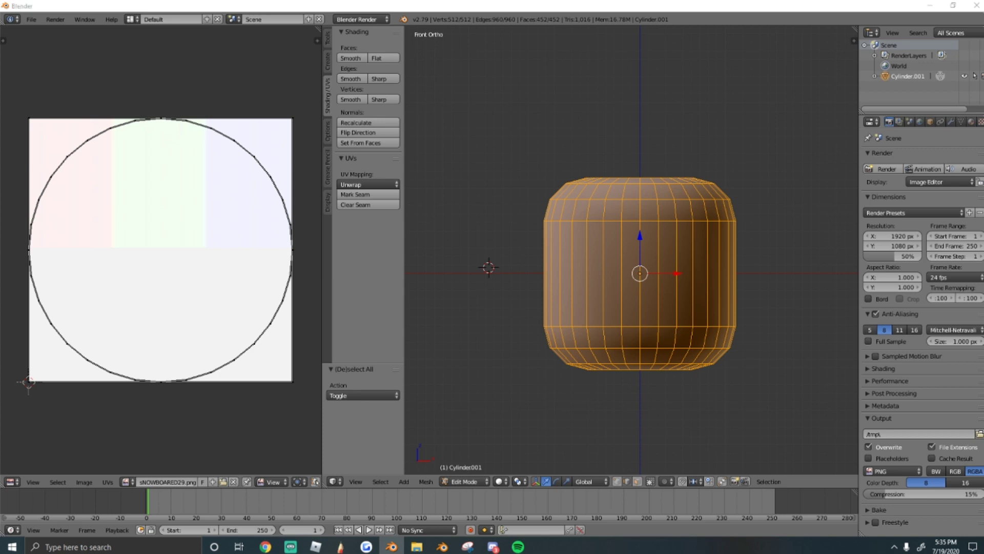
pyautogui.hotkey('alt', 'Tab')
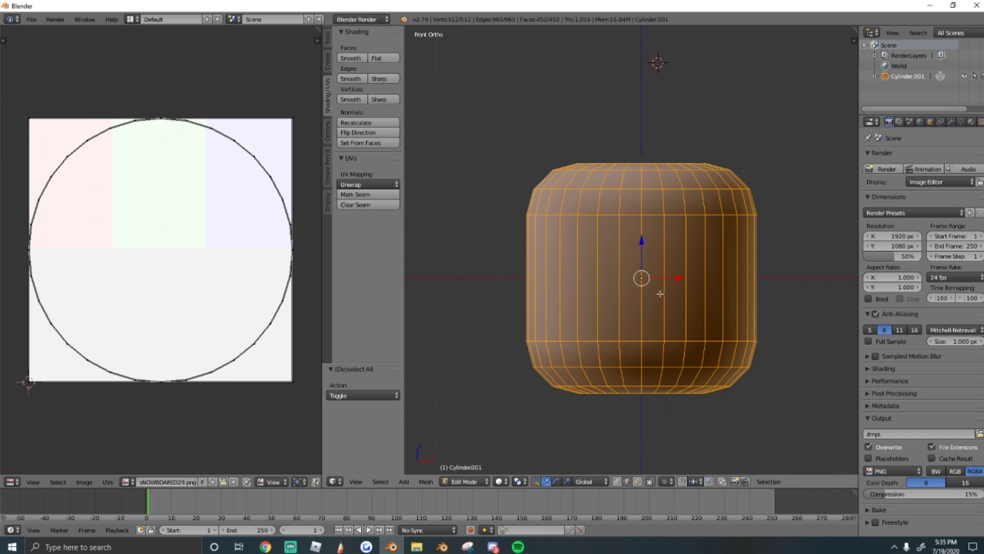
pyautogui.press('u')
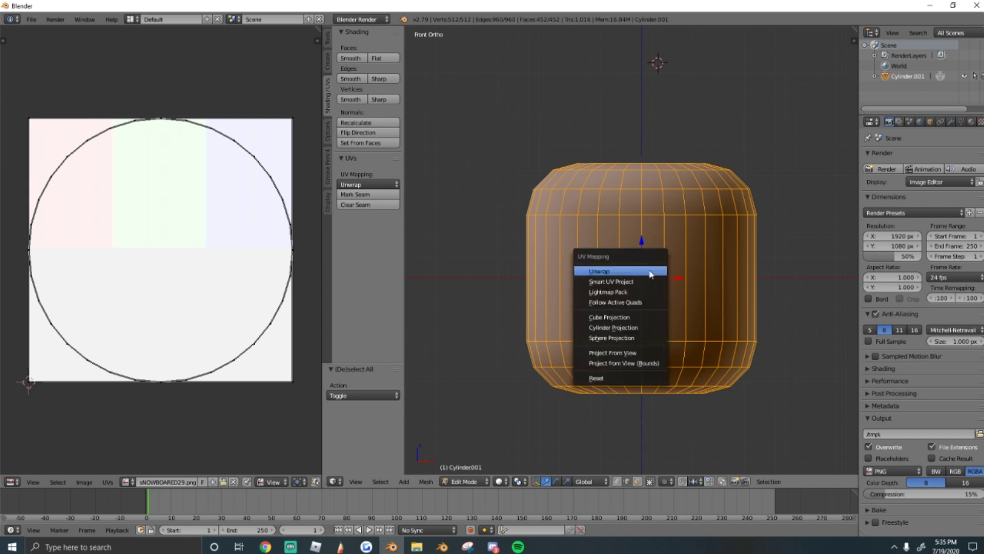
pyautogui.click(612, 358)
pyautogui.scroll(-3, 97, 298)
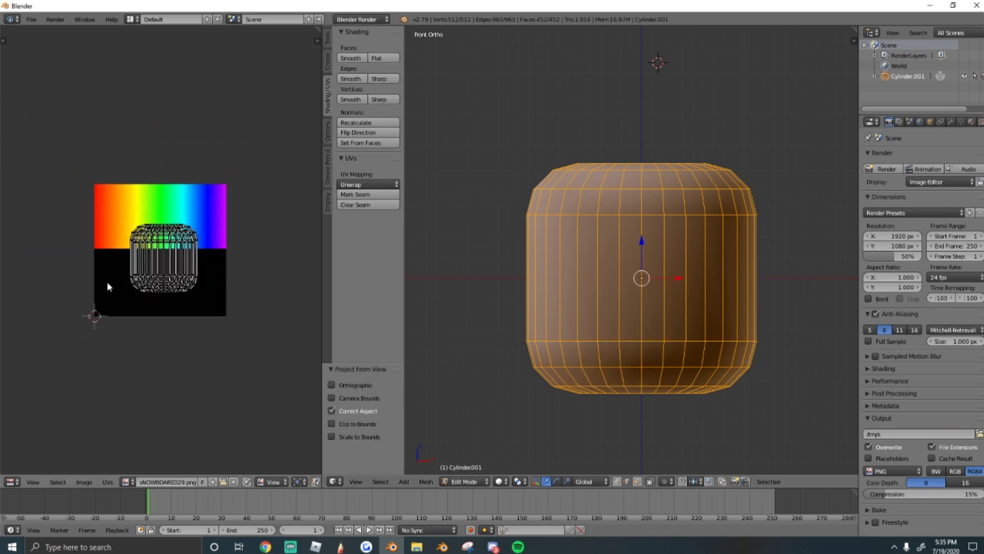
# Step: Select the complete linked UV island of the smaller inner cylinder
pyautogui.scroll(8, 137, 272)
pyautogui.scroll(-1, 139, 271)
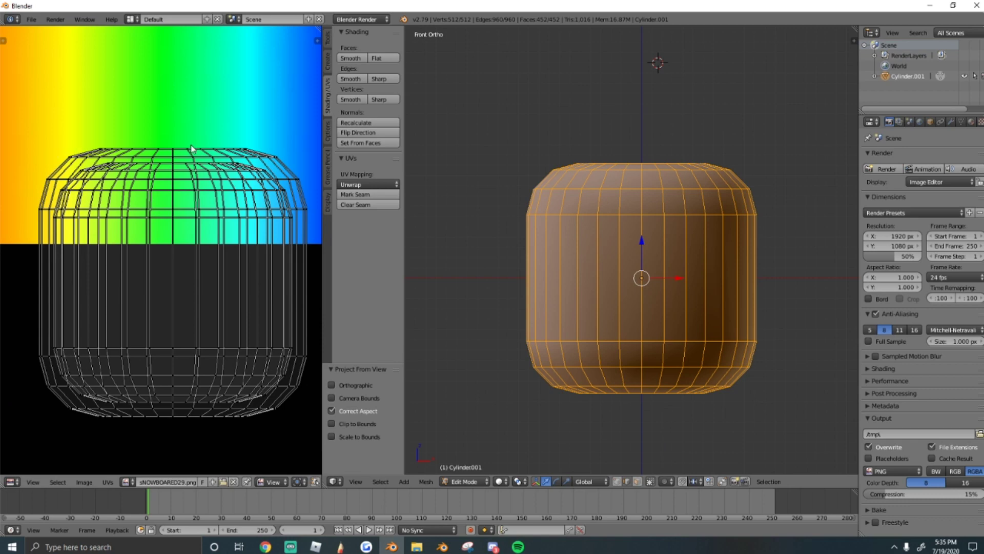
pyautogui.press('a')
pyautogui.press('a')
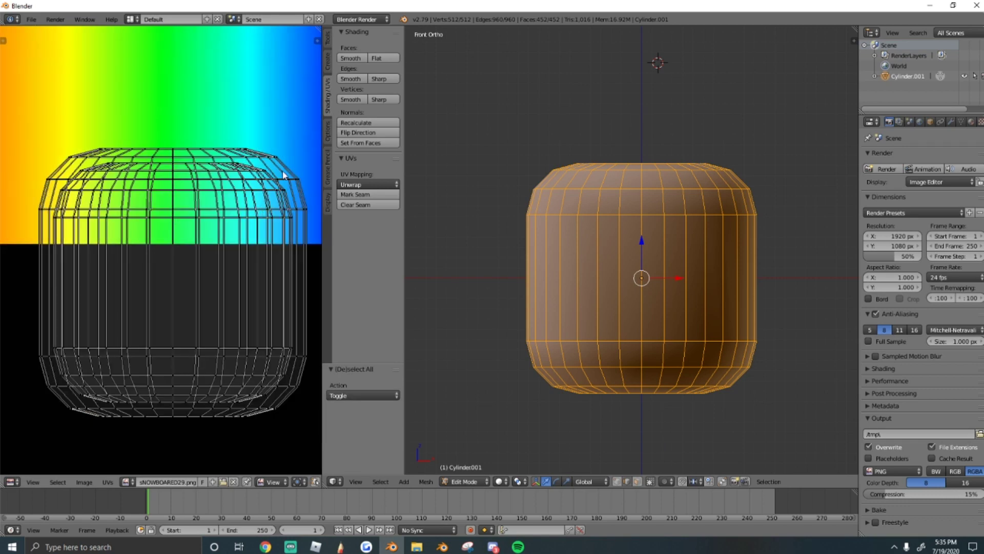
pyautogui.scroll(1, 57, 170)
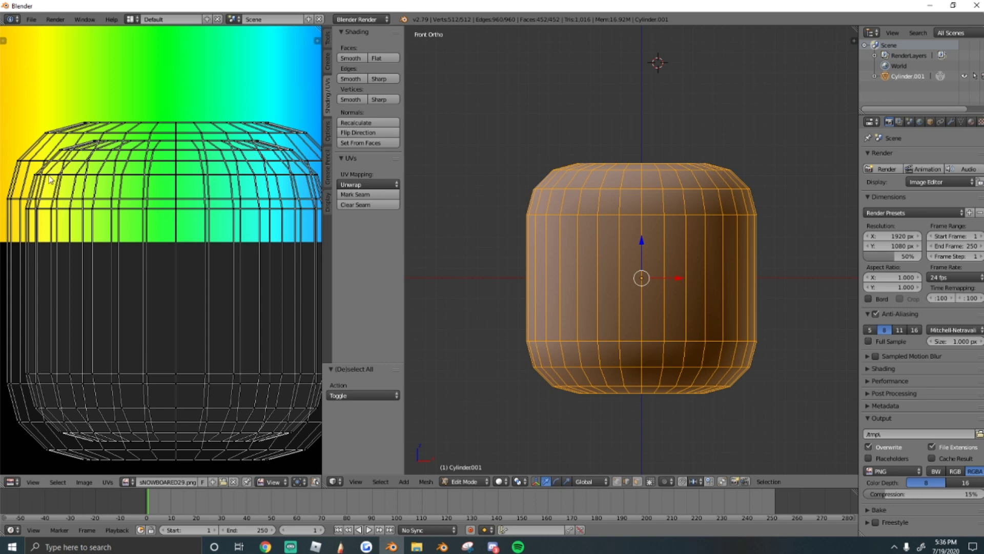
pyautogui.scroll(-4, 82, 251)
pyautogui.scroll(4, 129, 277)
pyautogui.scroll(4, 272, 230)
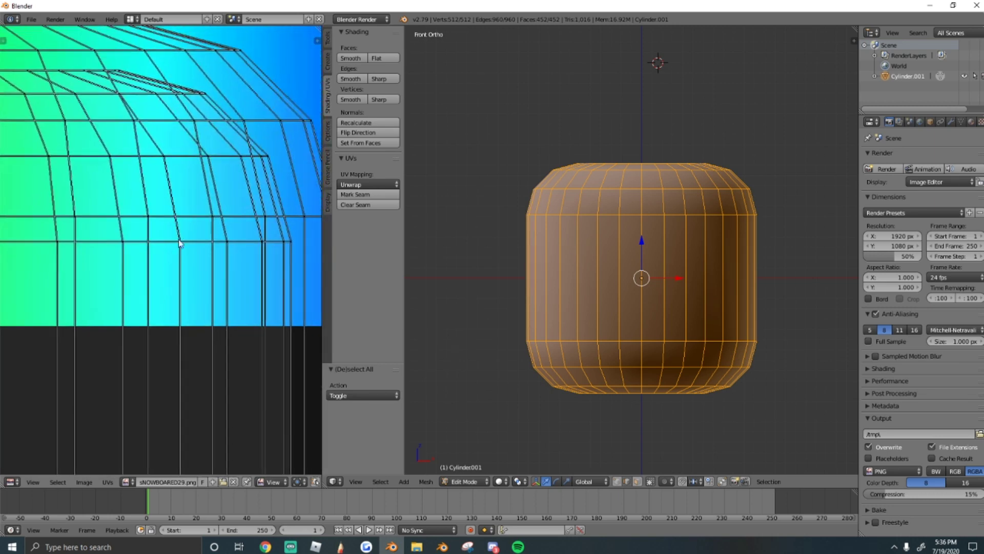
pyautogui.scroll(-3, 276, 169)
pyautogui.scroll(4, 257, 183)
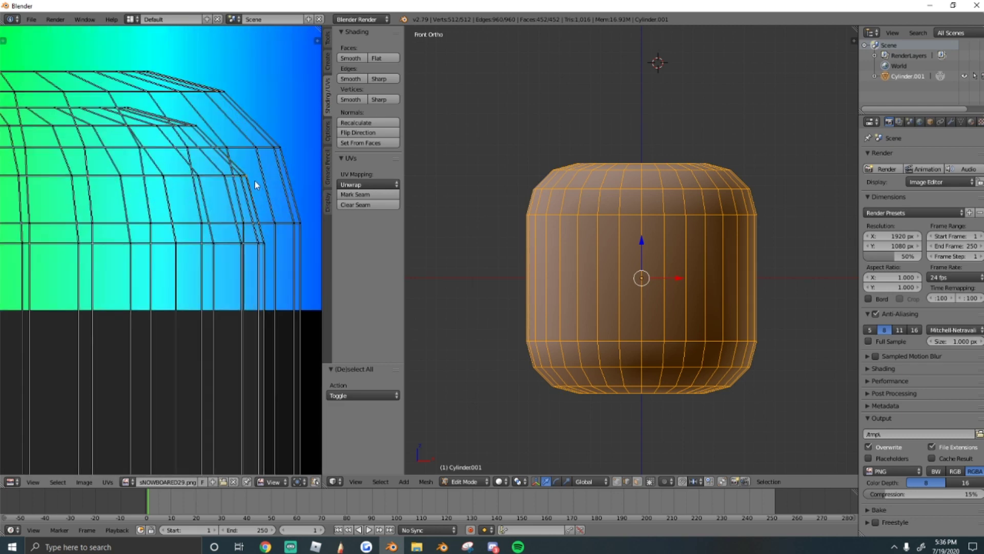
pyautogui.scroll(-5, 183, 231)
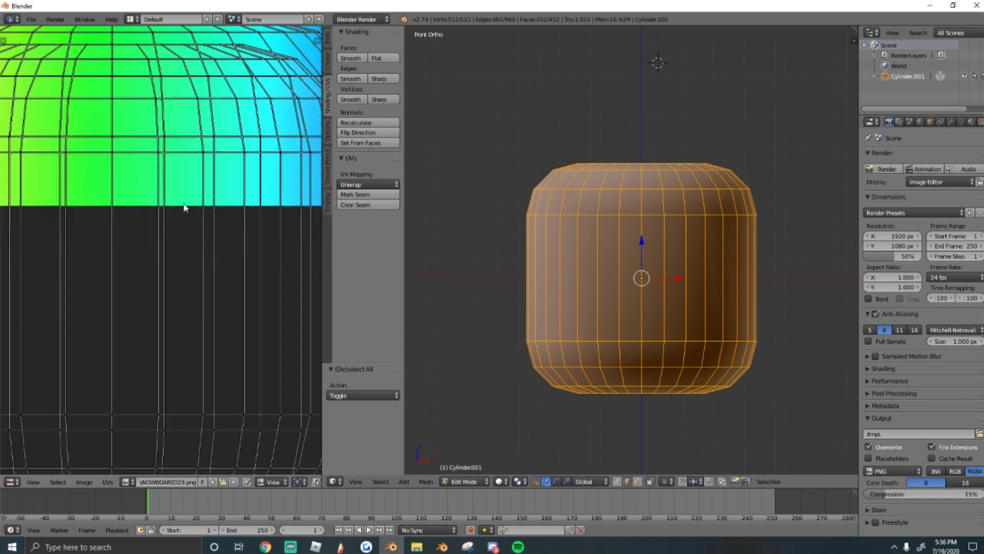
pyautogui.hotkey('ctrl', 'l')
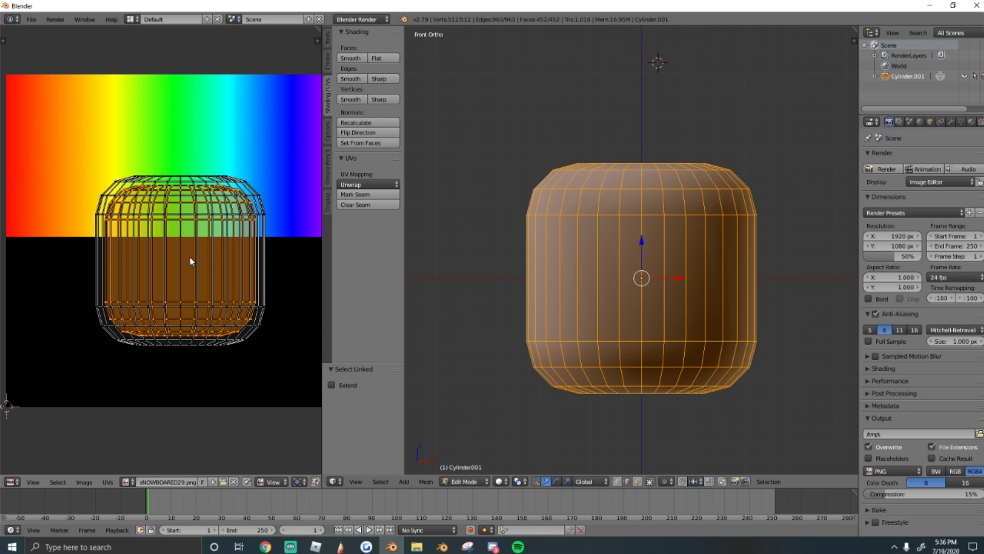
# Step: Shrink the inner cylinder's UV island to about 0.21 of its size and place it on the texture's black half
pyautogui.press('g')
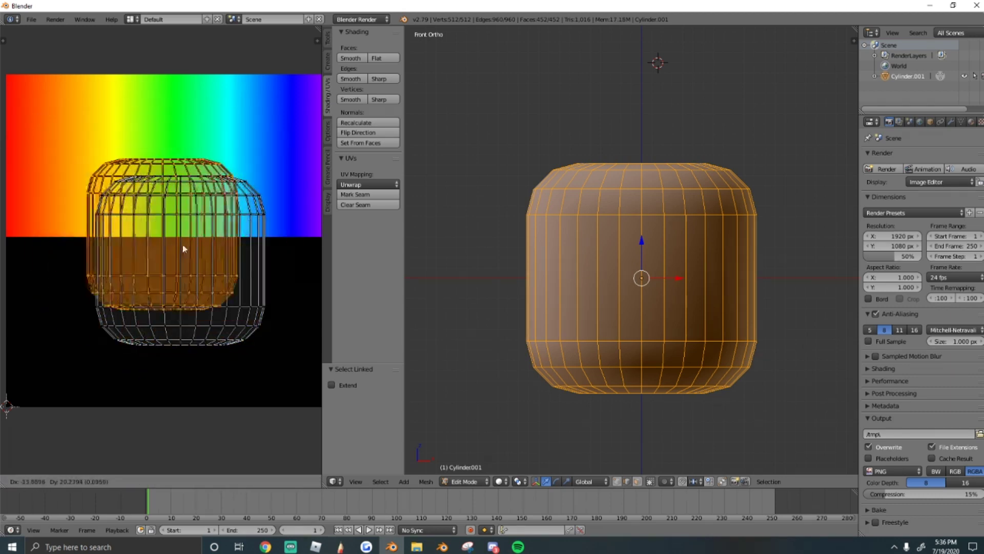
pyautogui.click(124, 155)
pyautogui.press('s')
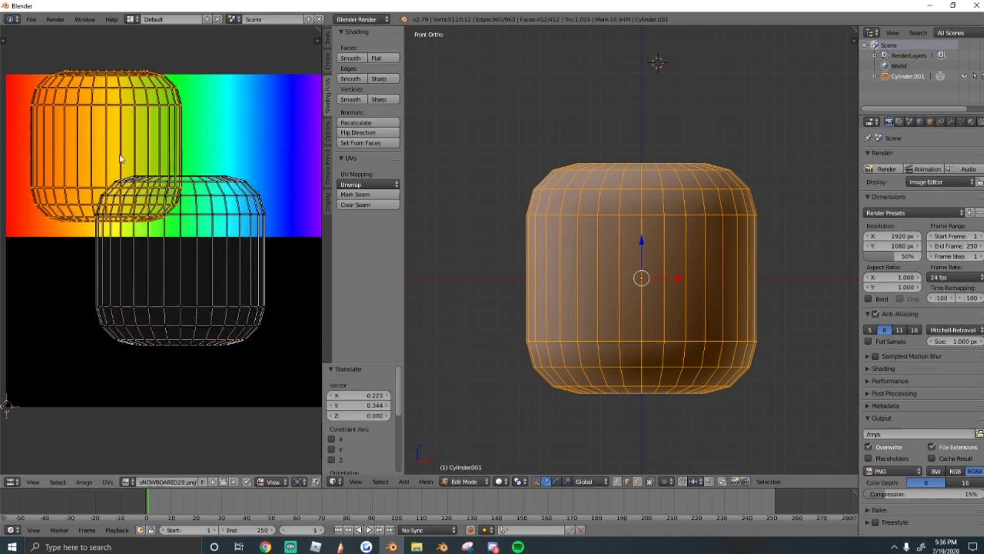
pyautogui.click(128, 154)
pyautogui.press('g')
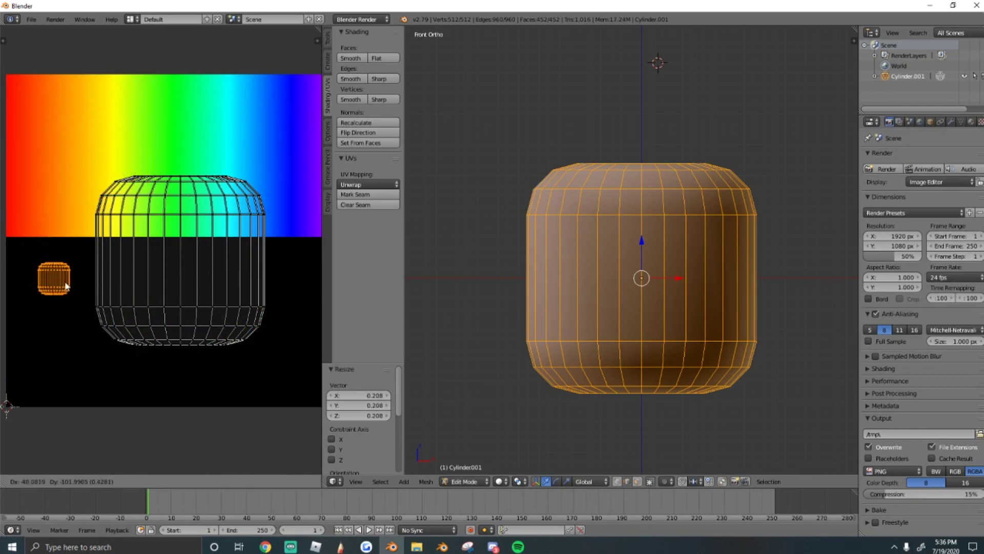
pyautogui.click(65, 307)
# Step: Set the 3D View's viewport shading to Texture
pyautogui.click(495, 486)
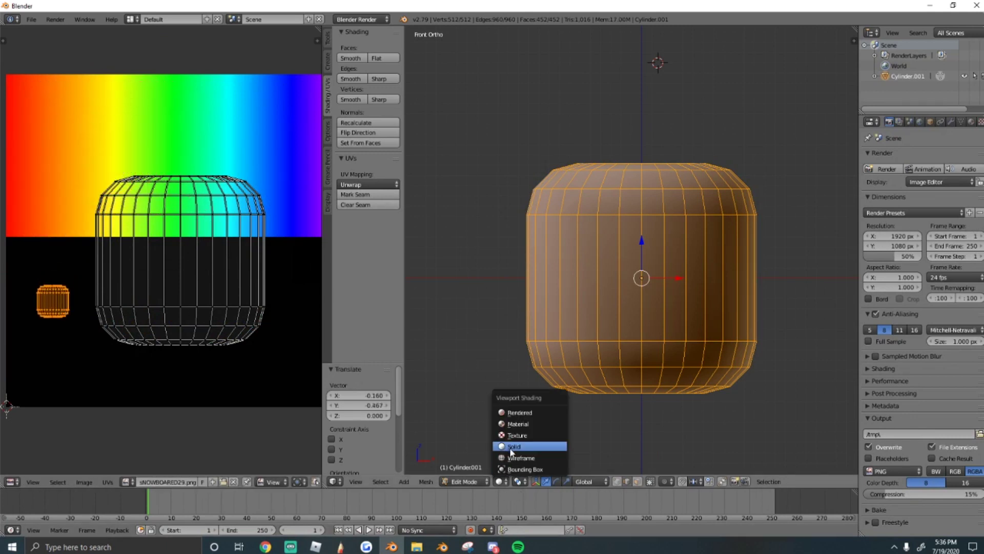
pyautogui.click(512, 444)
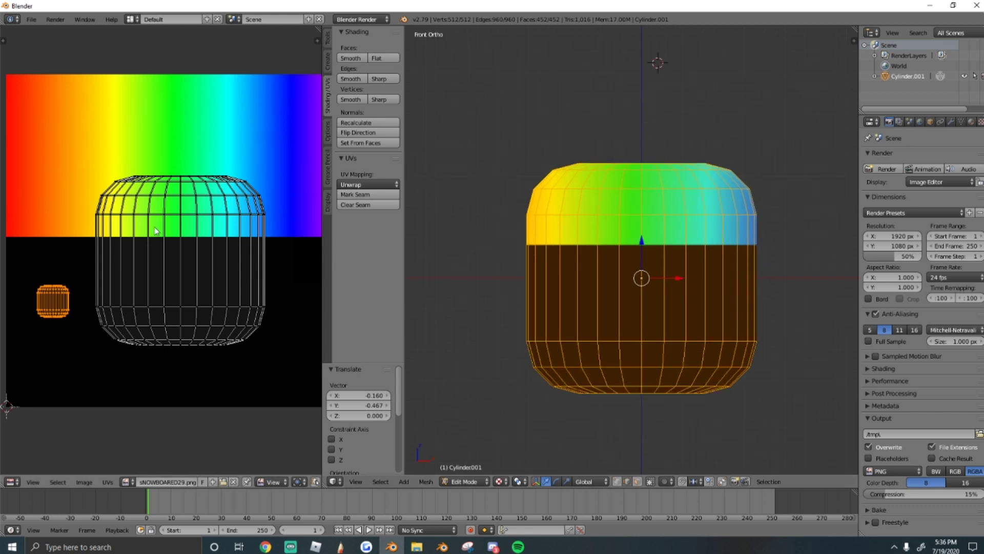
# Step: Select the outer cylinder's linked UV island and rotate it by -90°
pyautogui.rightClick(185, 233)
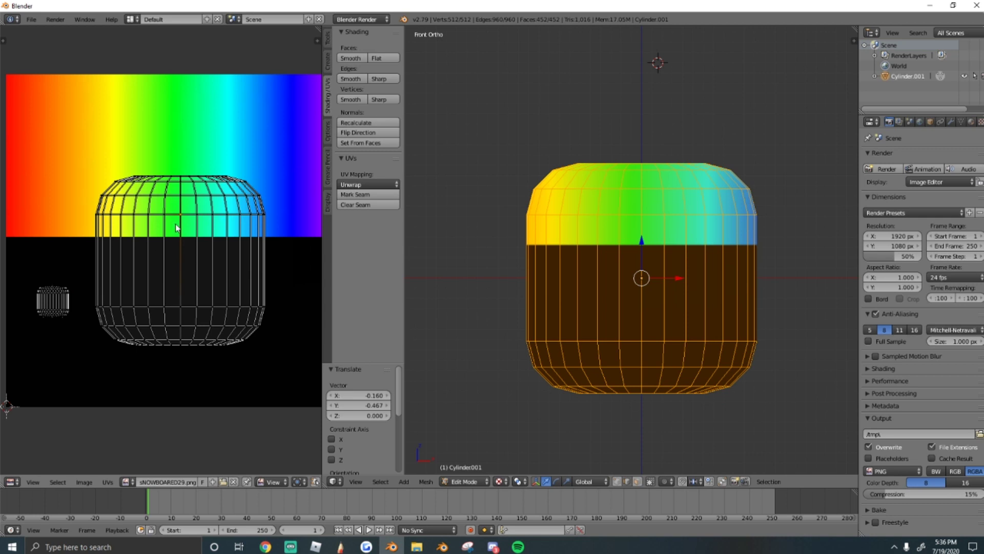
pyautogui.hotkey('ctrl', 'l')
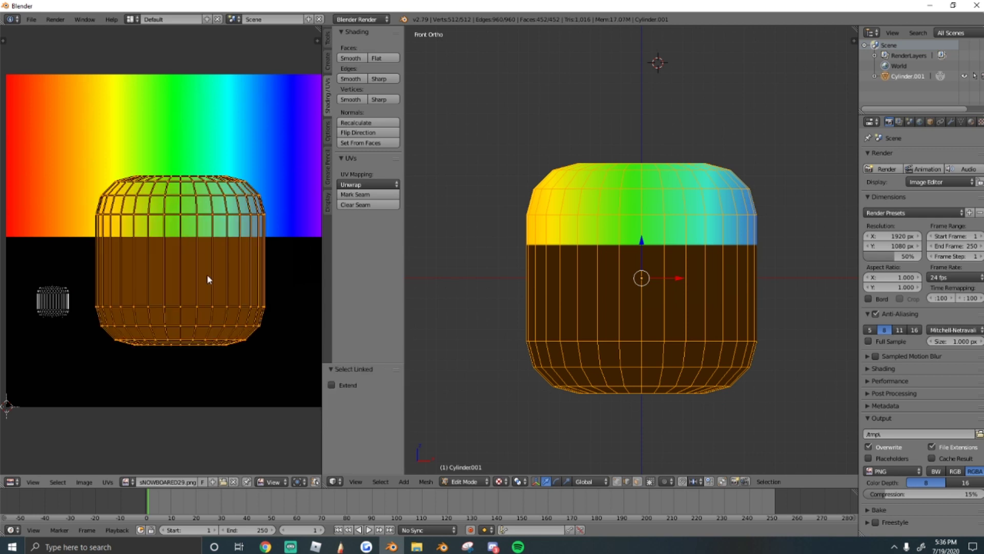
pyautogui.write('r-90')
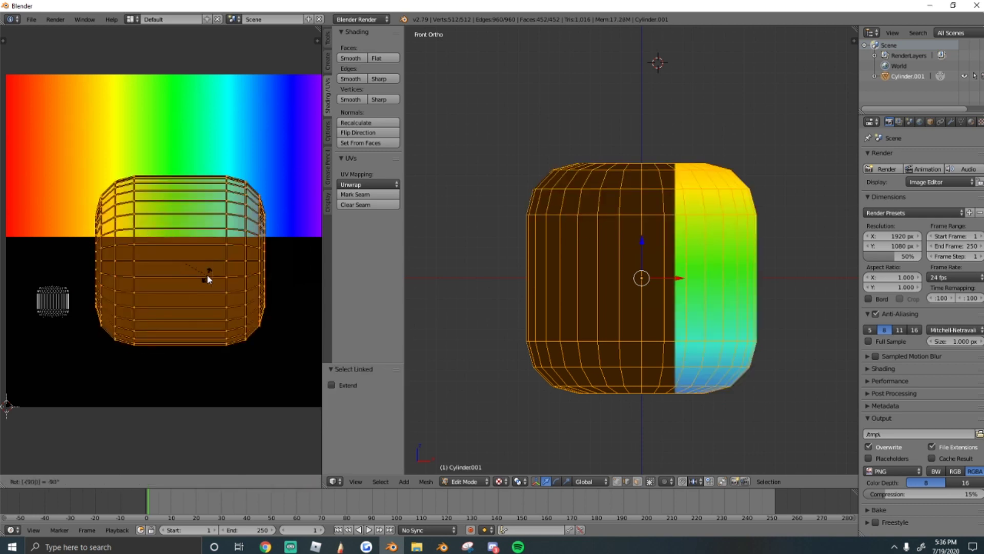
pyautogui.press('Return')
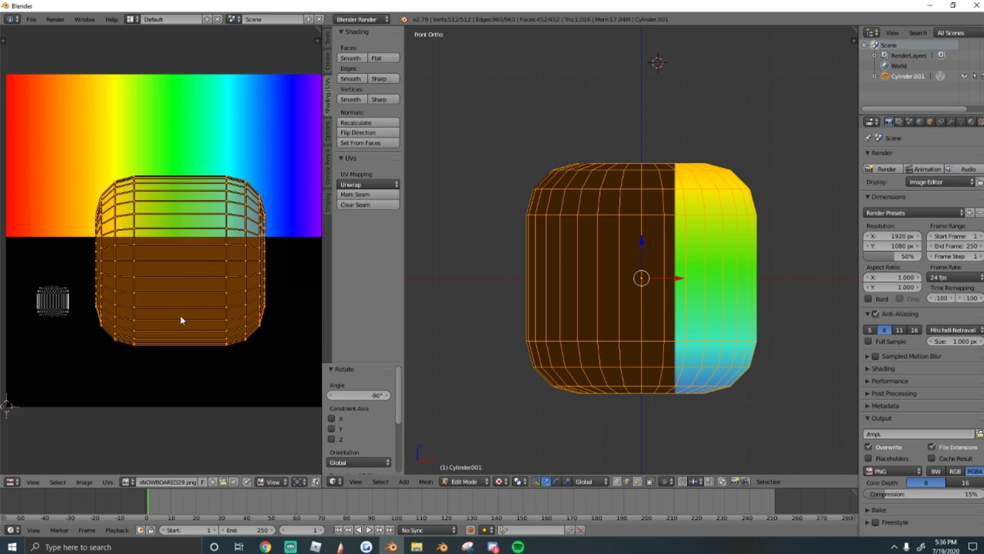
# Step: Scale the outer cylinder's UV island down to about 0.2 and move it onto the rainbow half of the texture
pyautogui.press('s')
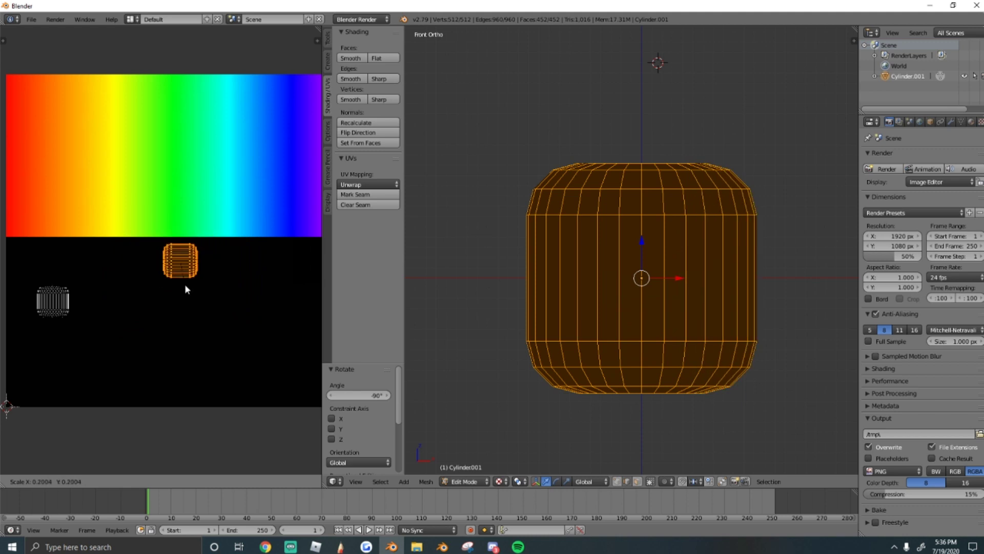
pyautogui.click(185, 283)
pyautogui.press('g')
pyautogui.click(184, 169)
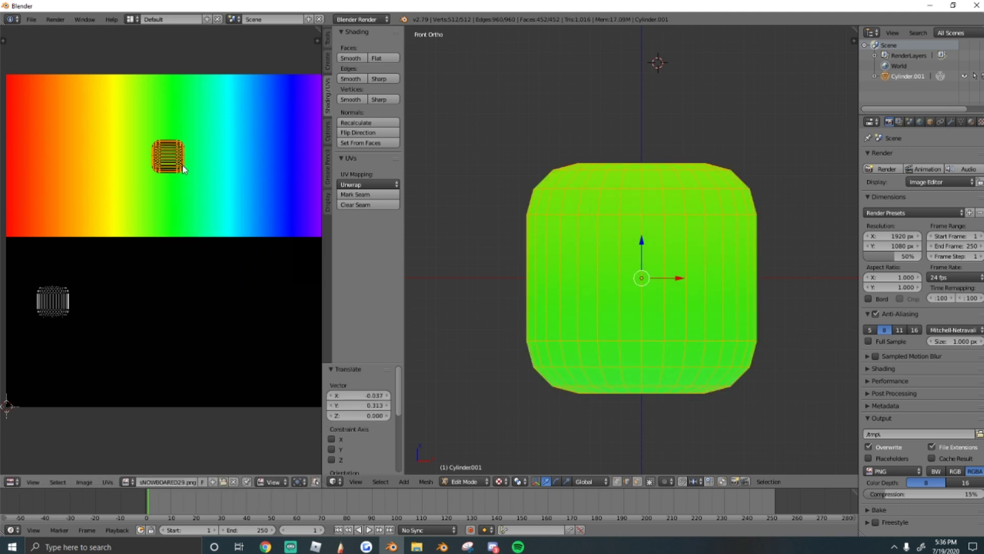
# Step: Stretch the outer cylinder's UV island along X by about 8.5 across the rainbow gradient
pyautogui.press('s')
pyautogui.press('x')
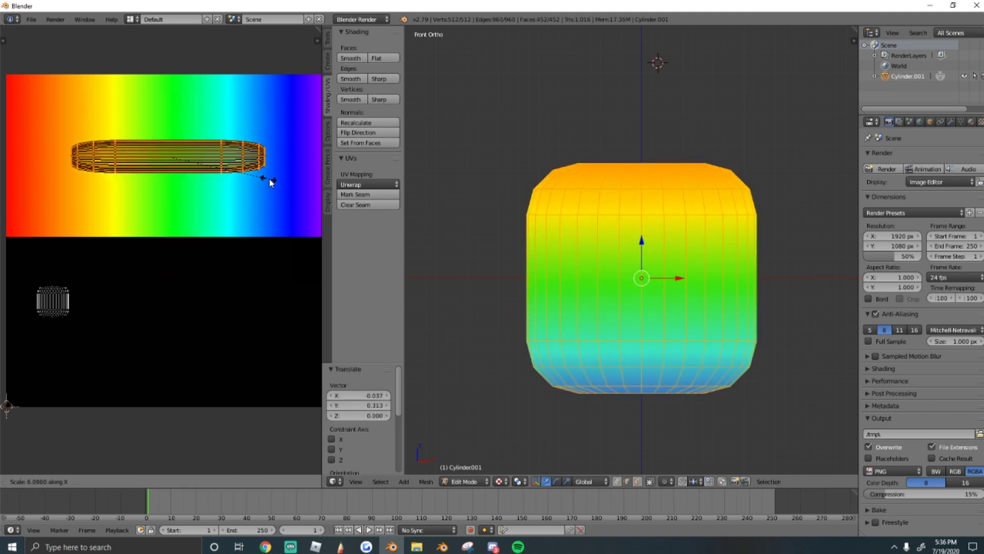
pyautogui.click(307, 187)
pyautogui.scroll(-2, 253, 182)
pyautogui.scroll(1, 243, 185)
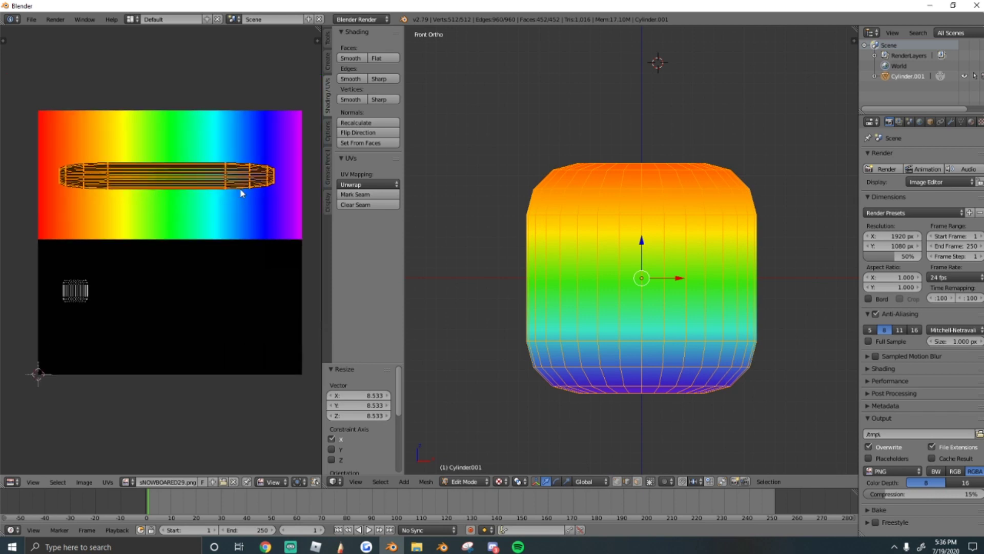
# Step: Fine-tune the outer island's scale and position until it spans the rainbow's full width from red to purple
pyautogui.press('s')
pyautogui.press('x')
pyautogui.click(254, 189)
pyautogui.press('g')
pyautogui.click(256, 189)
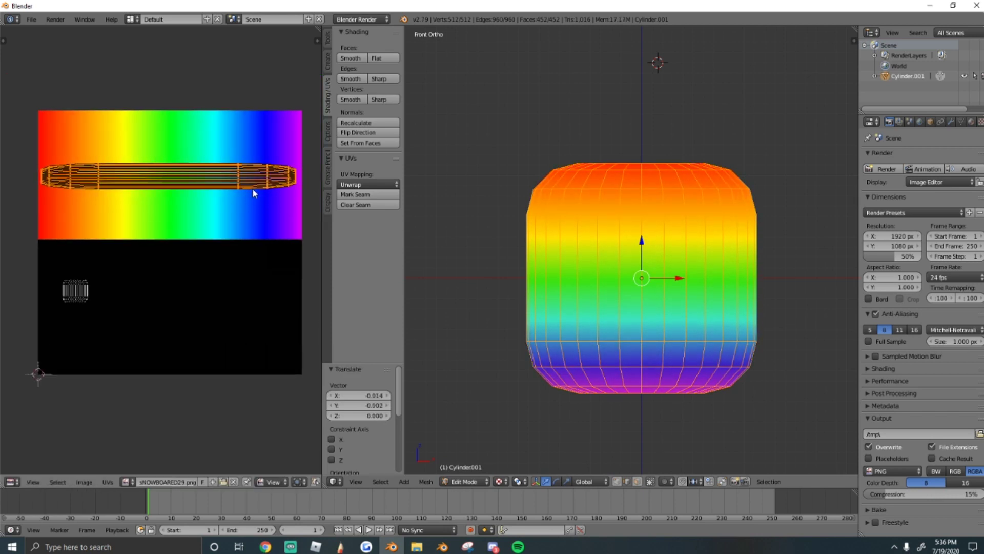
pyautogui.press('s')
pyautogui.click(255, 189)
pyautogui.press('g')
pyautogui.click(256, 189)
pyautogui.press('s')
pyautogui.click(271, 195)
# Step: Preview the textured cylinder in Object Mode and return to Edit Mode
pyautogui.press('Tab')
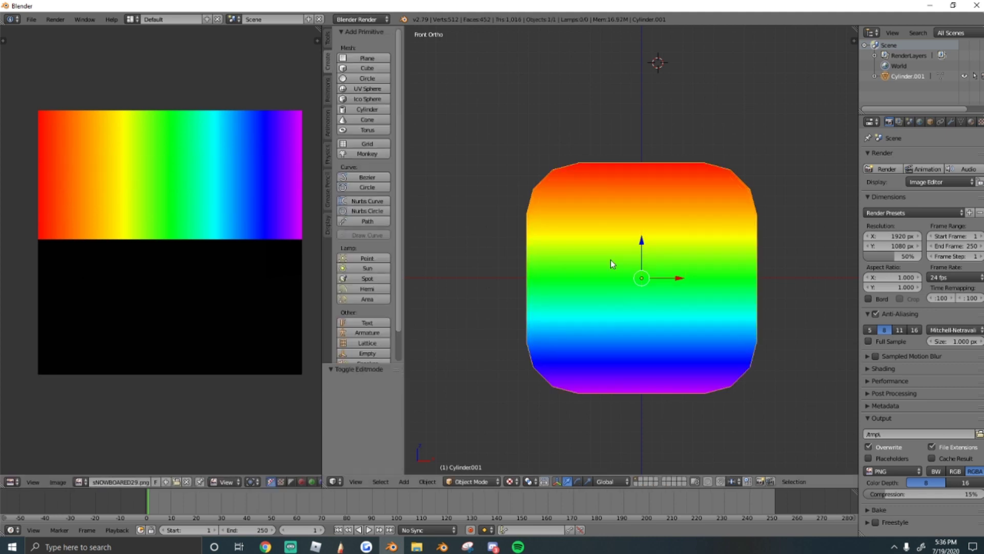
pyautogui.scroll(-2, 634, 273)
pyautogui.press('Tab')
# Step: Unwrap the whole mesh again with Project From View and move all its UVs onto the texture's black half
pyautogui.scroll(1, 633, 272)
pyautogui.press('a')
pyautogui.press('a')
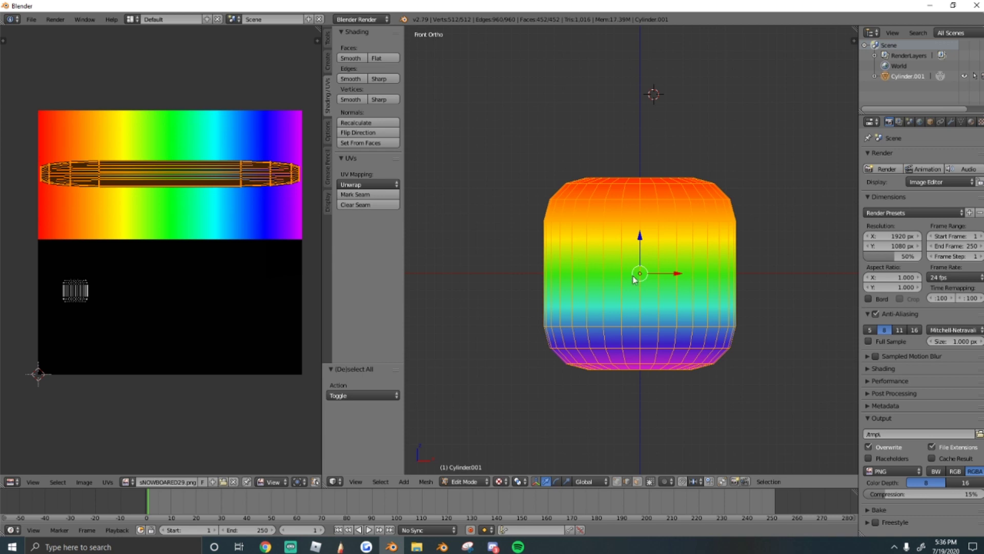
pyautogui.press('u')
pyautogui.click(604, 277)
pyautogui.press('a')
pyautogui.press('a')
pyautogui.press('g')
pyautogui.click(218, 294)
# Step: Reselect the whole mesh and select only the inner cylinder's linked UV island
pyautogui.press('a')
pyautogui.press('a')
pyautogui.scroll(1, 567, 231)
pyautogui.rightClick(564, 233)
pyautogui.scroll(2, 567, 233)
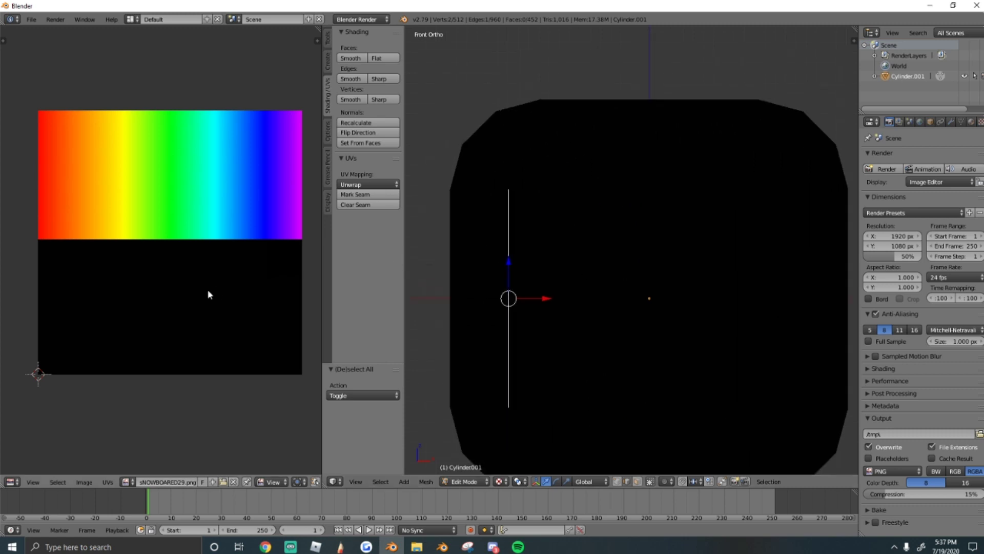
pyautogui.press('a')
pyautogui.scroll(8, 167, 285)
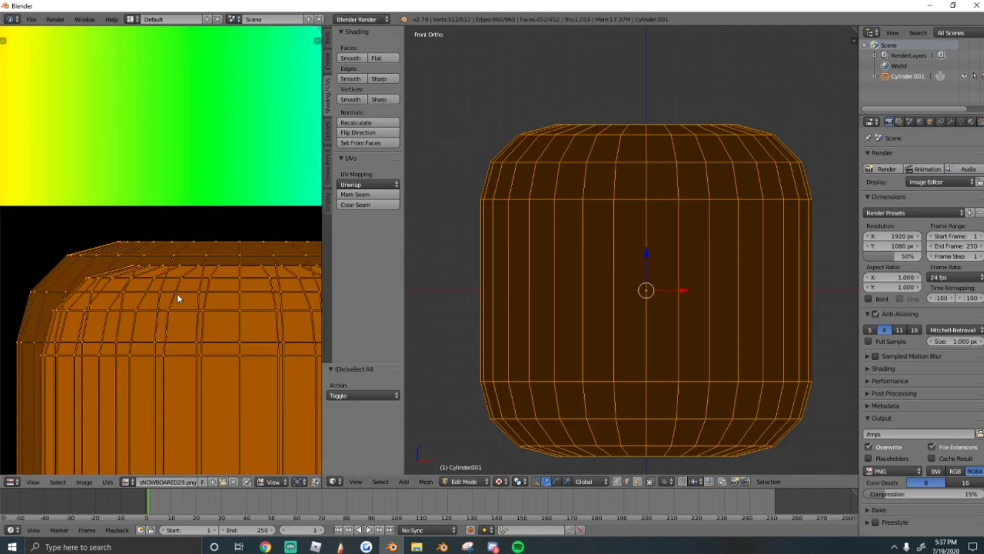
pyautogui.rightClick(158, 288)
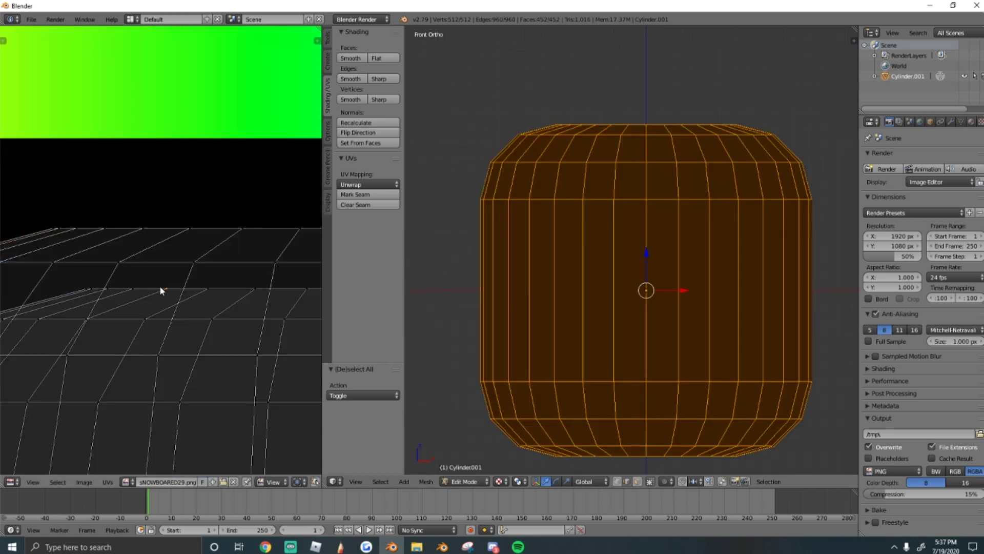
pyautogui.hotkey('ctrl', 'l')
# Step: Shrink the inner cylinder's UV island, move it beside the outer island within the black area, and deselect the UVs
pyautogui.scroll(-10, 200, 307)
pyautogui.scroll(-1, 83, 344)
pyautogui.scroll(3, 210, 319)
pyautogui.press('s')
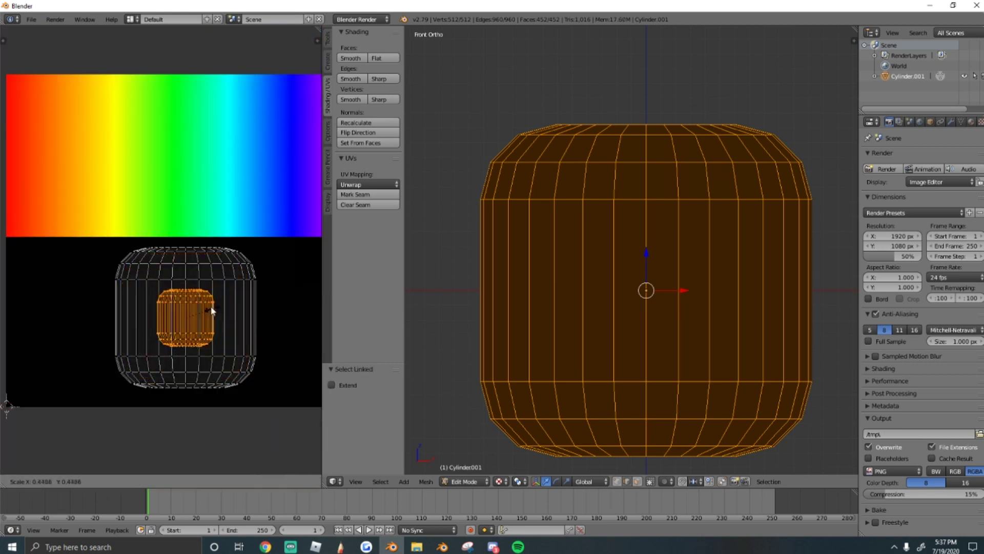
pyautogui.click(191, 309)
pyautogui.press('g')
pyautogui.click(70, 300)
pyautogui.press('a')
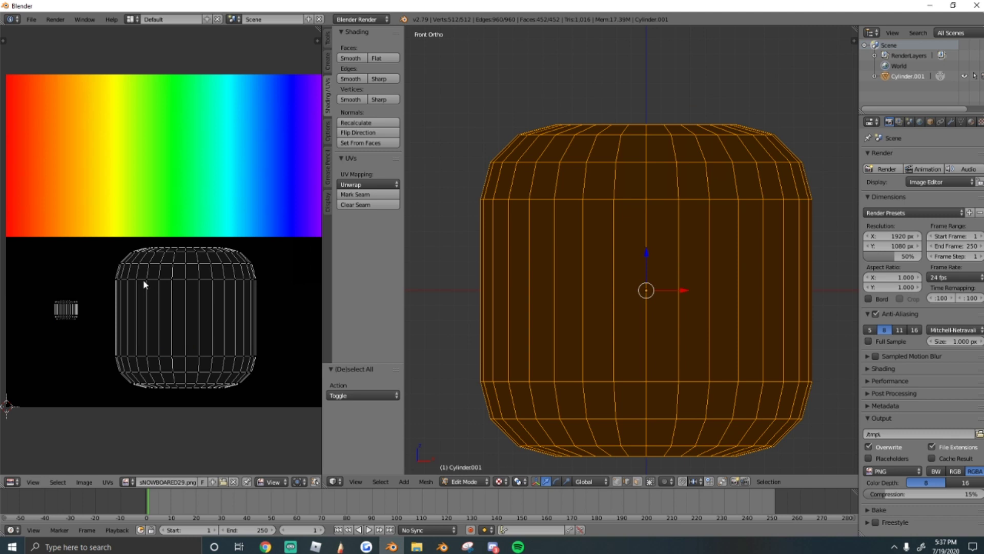
# Step: Select the outer shell's linked UV island and move it from the black area onto the texture's rainbow half
pyautogui.hotkey('ctrl', 'l')
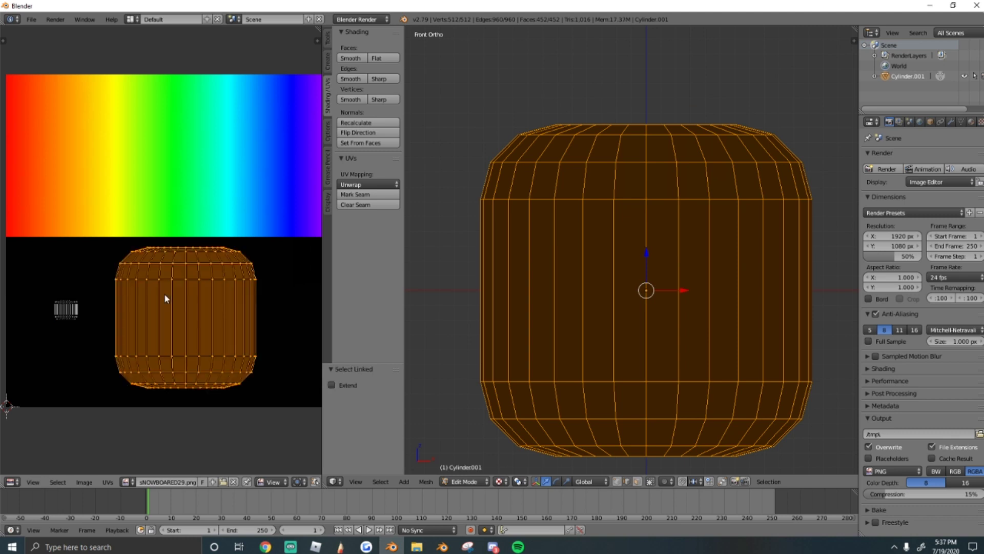
pyautogui.press('g')
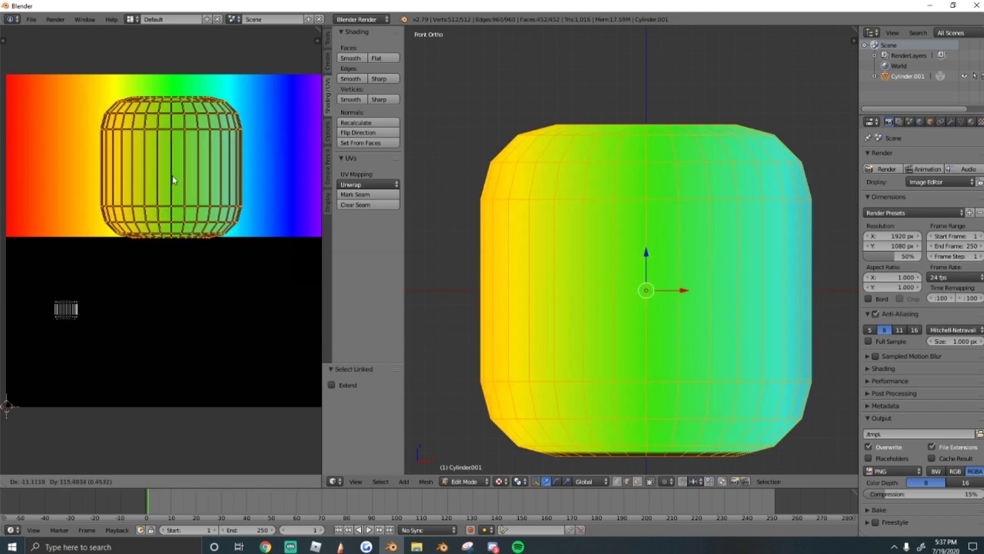
pyautogui.click(237, 189)
pyautogui.scroll(-1, 237, 187)
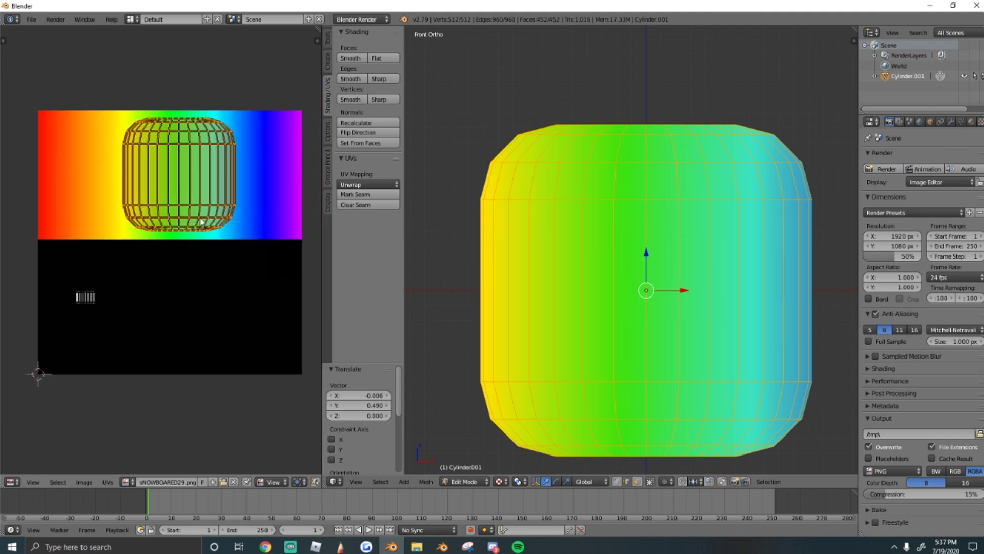
# Step: Rotate the shell's UV island by -90 degrees
pyautogui.press('r')
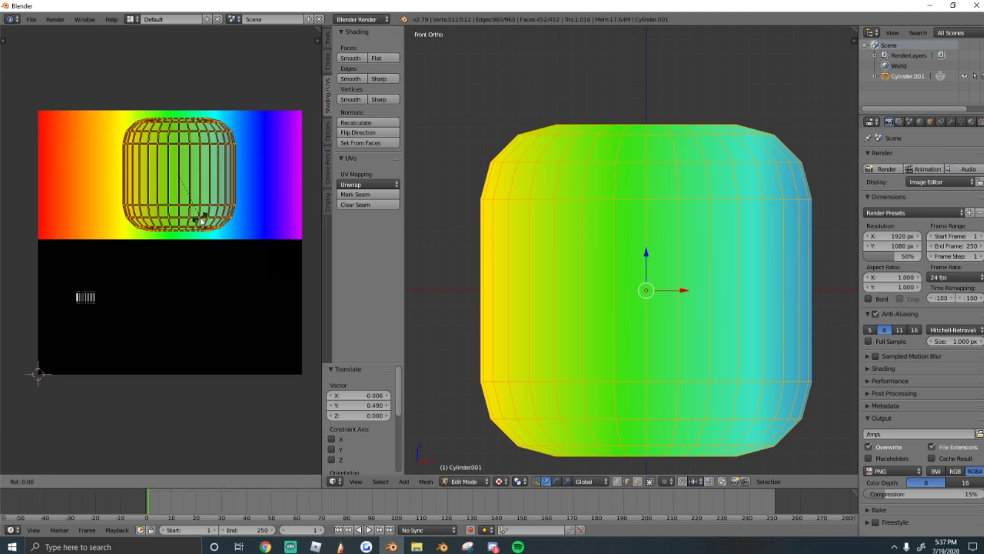
pyautogui.write('-90')
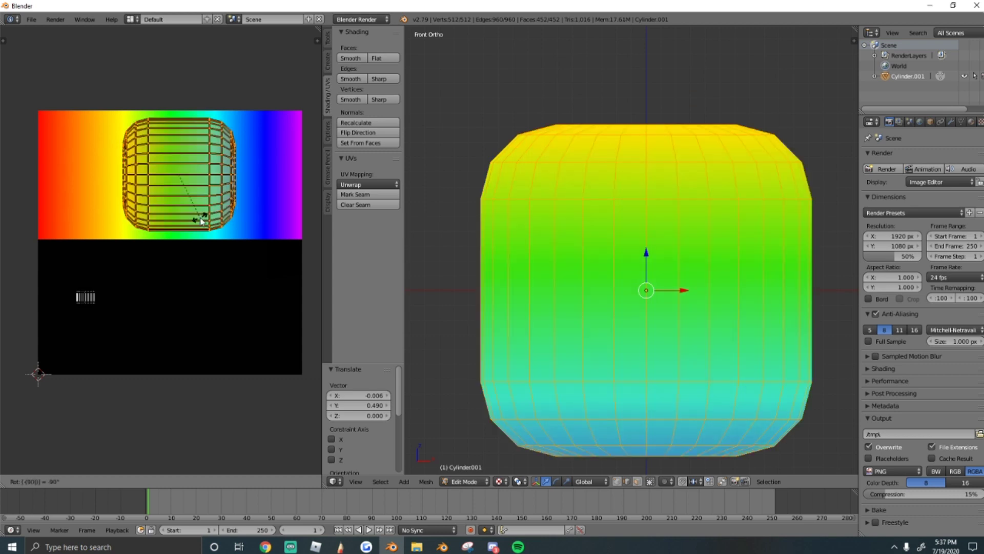
pyautogui.press('Return')
pyautogui.scroll(-2, 229, 207)
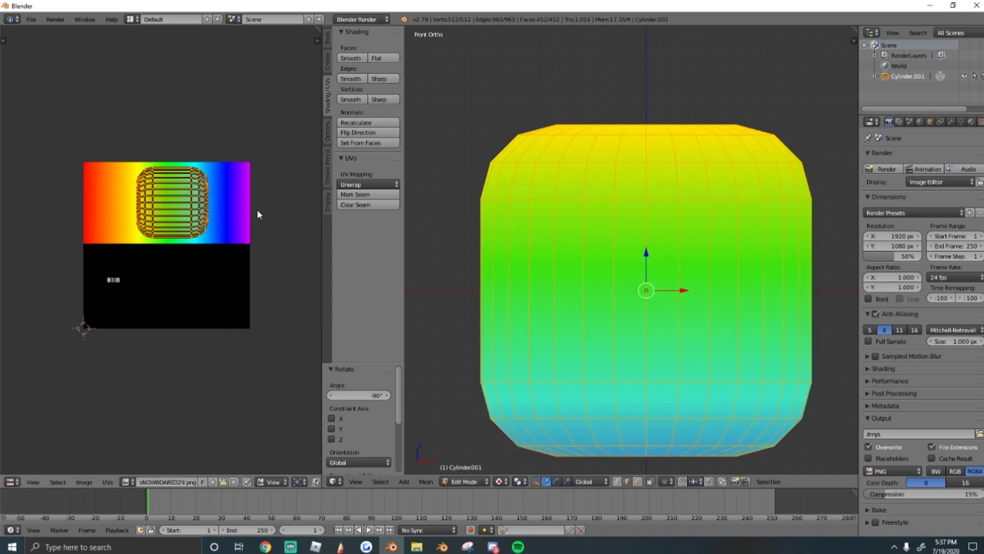
# Step: Stretch the shell's UV island along X and center it so it spans nearly the full width of the rainbow
pyautogui.press('s')
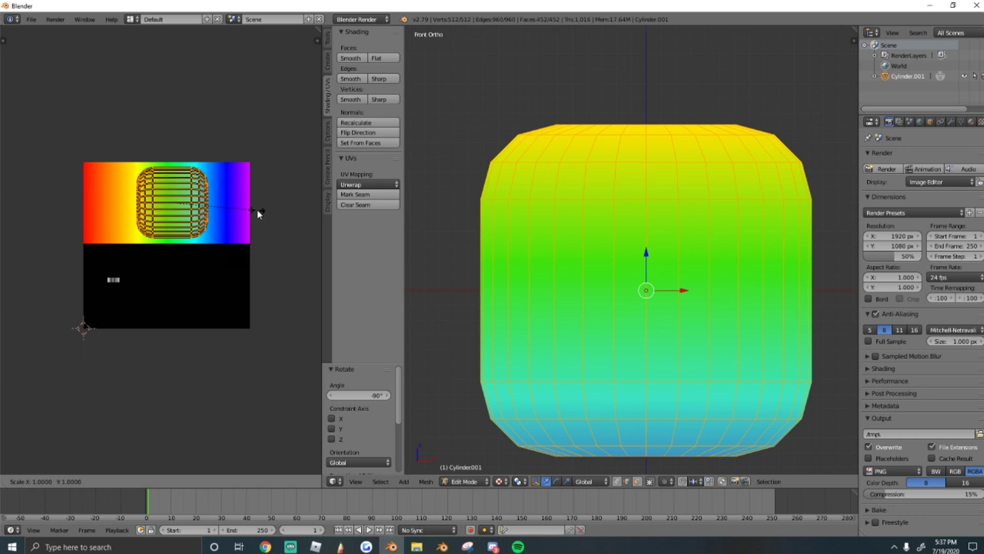
pyautogui.press('x')
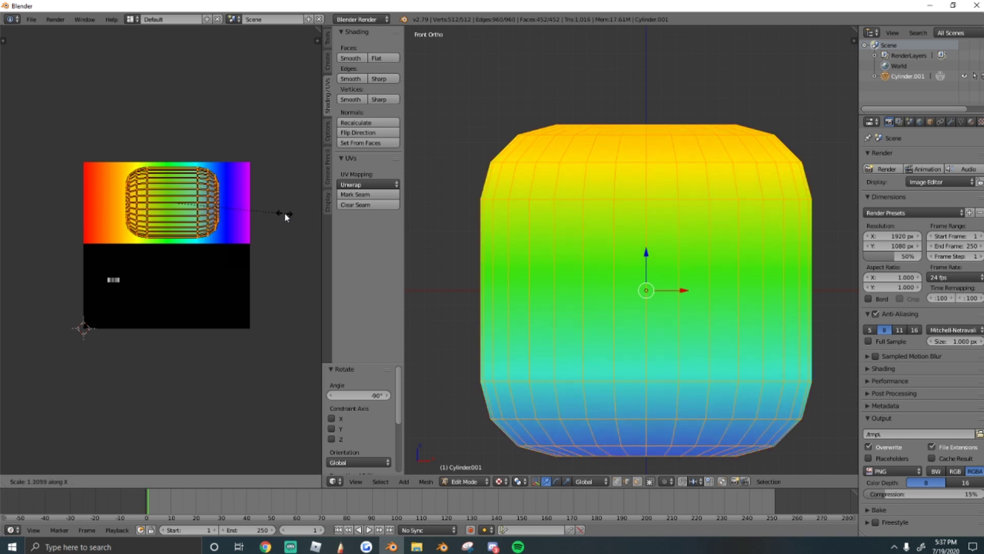
pyautogui.click(39, 213)
pyautogui.press('g')
pyautogui.click(156, 208)
pyautogui.press('s')
pyautogui.click(190, 206)
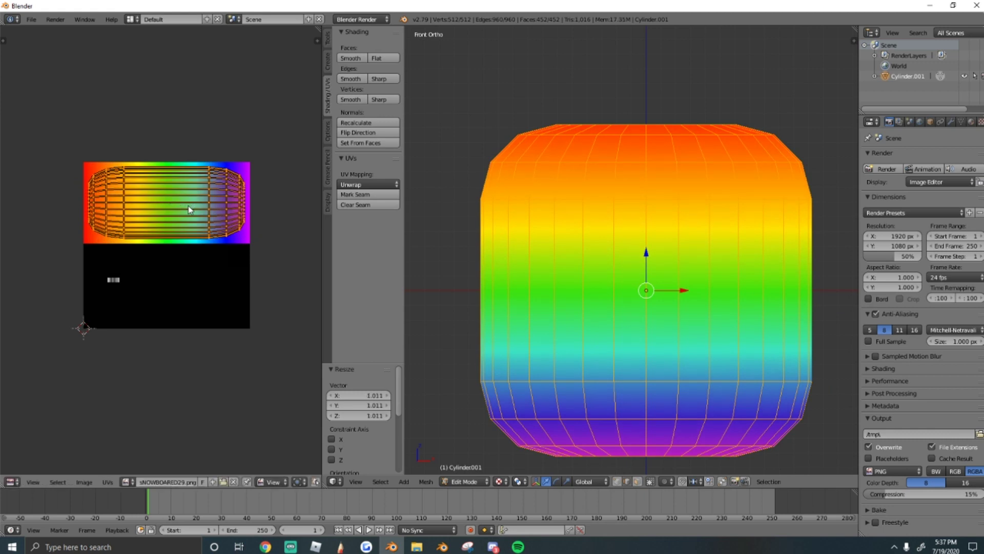
# Step: Fine-tune the position and size of the shell's UV island within the rainbow area, and return to Object Mode
pyautogui.press('g')
pyautogui.click(192, 202)
pyautogui.press('s')
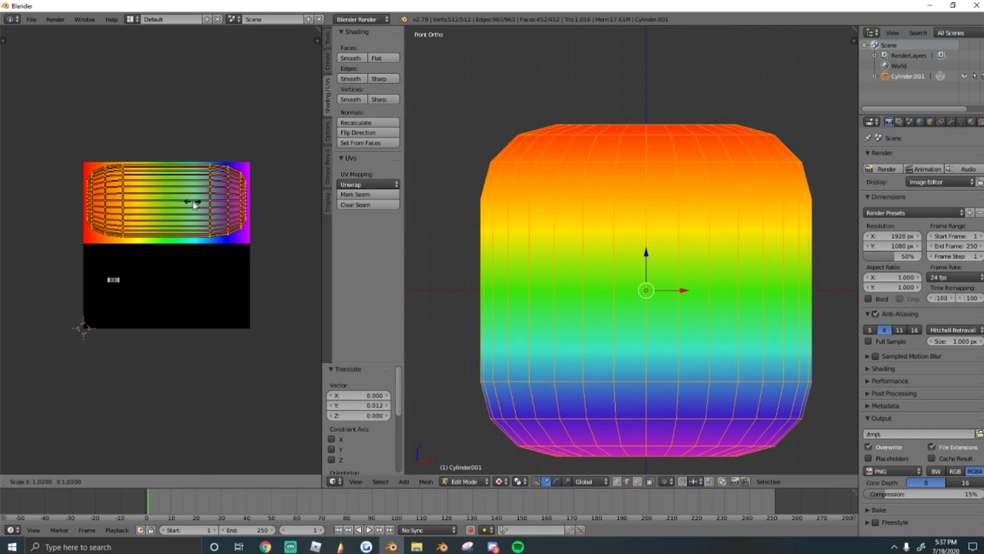
pyautogui.click(194, 202)
pyautogui.press('g')
pyautogui.click(193, 207)
pyautogui.press('Tab')
pyautogui.scroll(-2, 593, 266)
pyautogui.scroll(2, 594, 266)
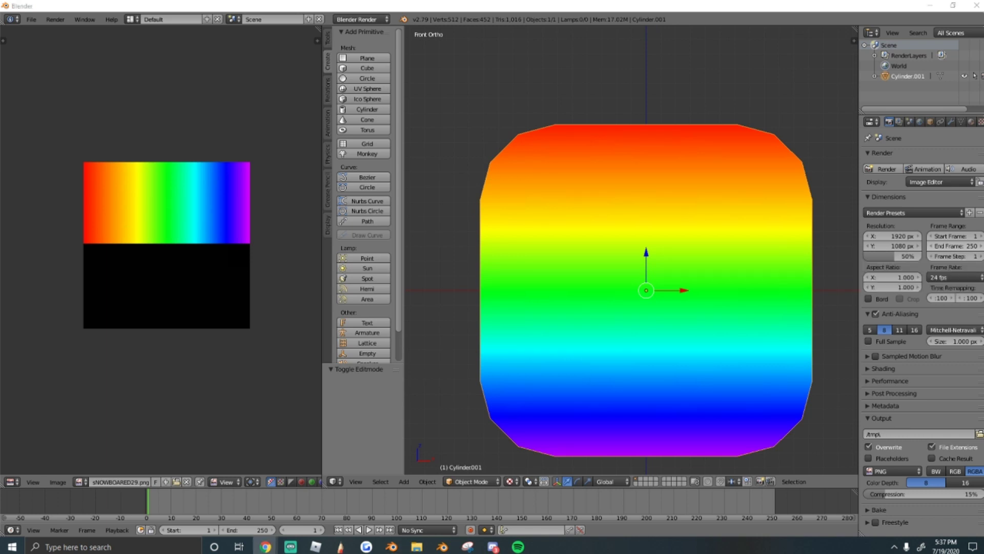
pyautogui.scroll(1, 272, 83)
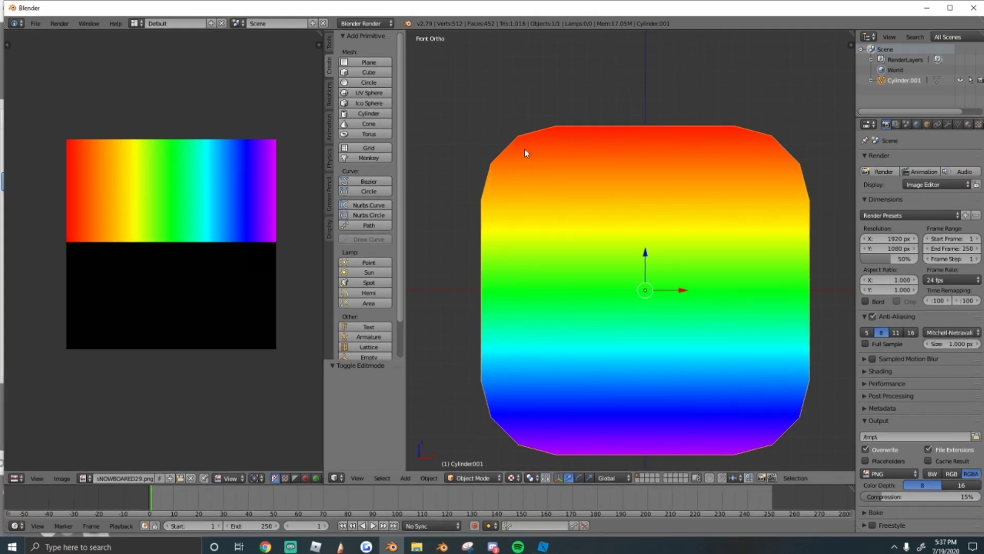
# Step: Switch to Roblox Studio and insert a MeshPart onto the baseplate of the open place
pyautogui.moveTo(418, 8); pyautogui.dragTo(417, 2)
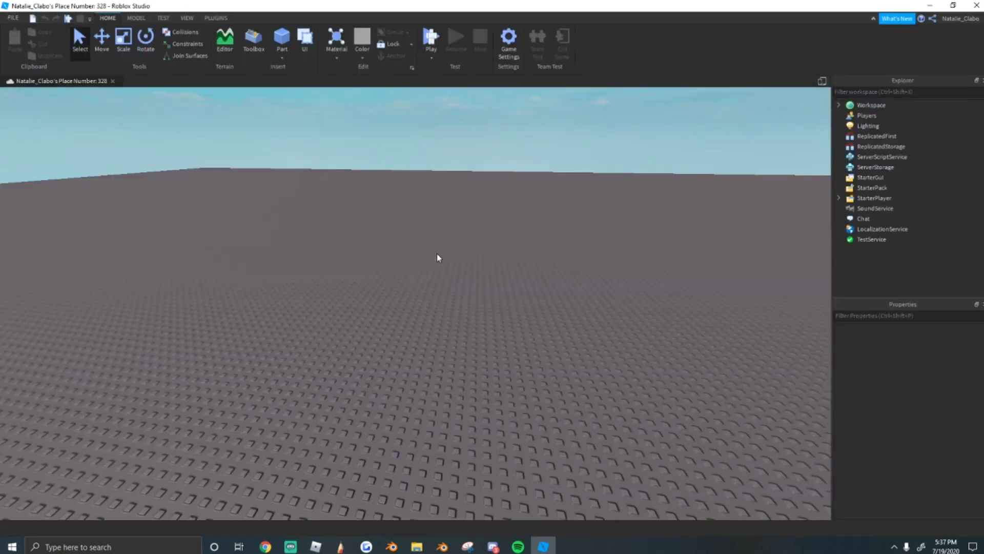
pyautogui.rightClick(407, 288)
pyautogui.click(435, 522)
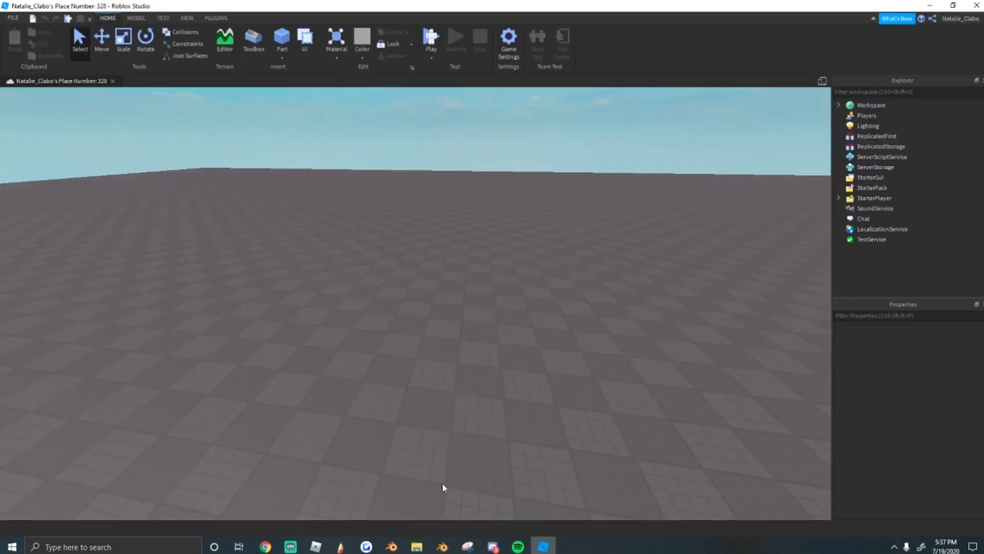
pyautogui.click(466, 391)
pyautogui.scroll(3, 405, 369)
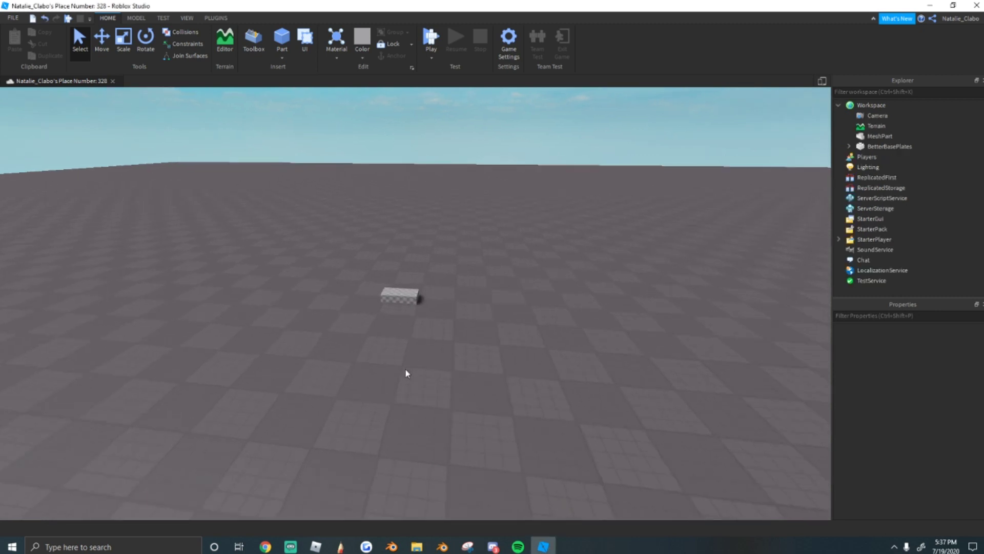
pyautogui.scroll(4, 405, 370)
# Step: Switch to Blender and export the cylinder as a Wavefront OBJ file named RainbowHead in the Documents folder
pyautogui.click(391, 546)
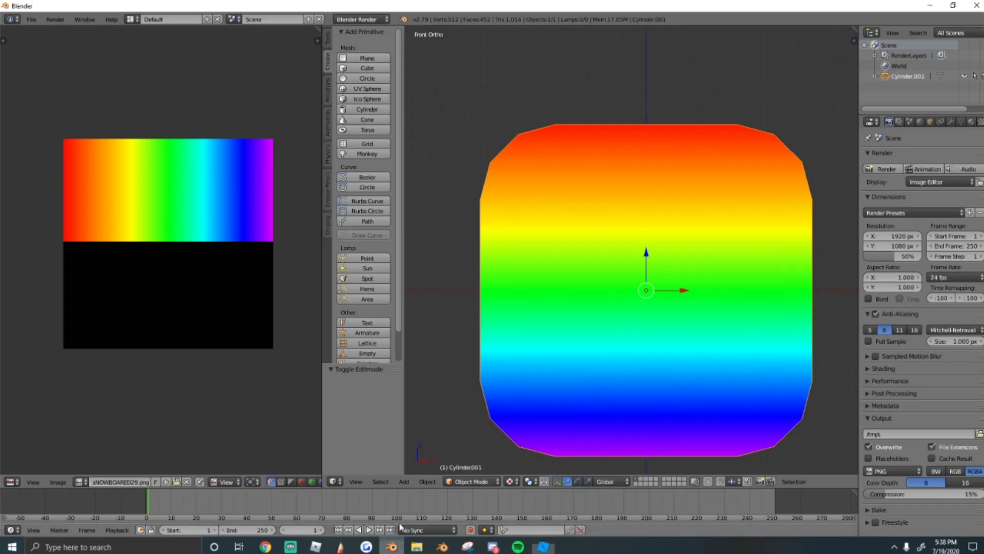
pyautogui.press('a')
pyautogui.press('a')
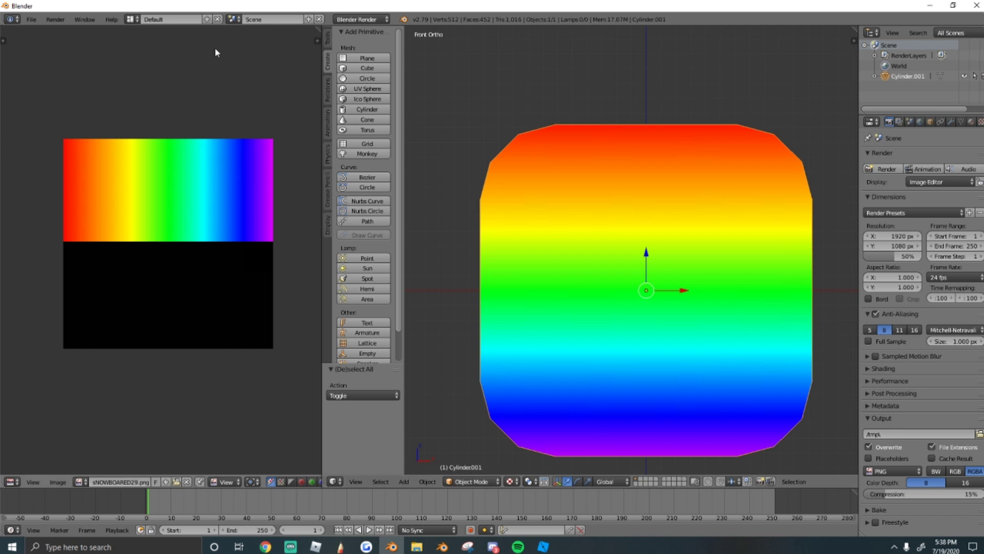
pyautogui.click(31, 21)
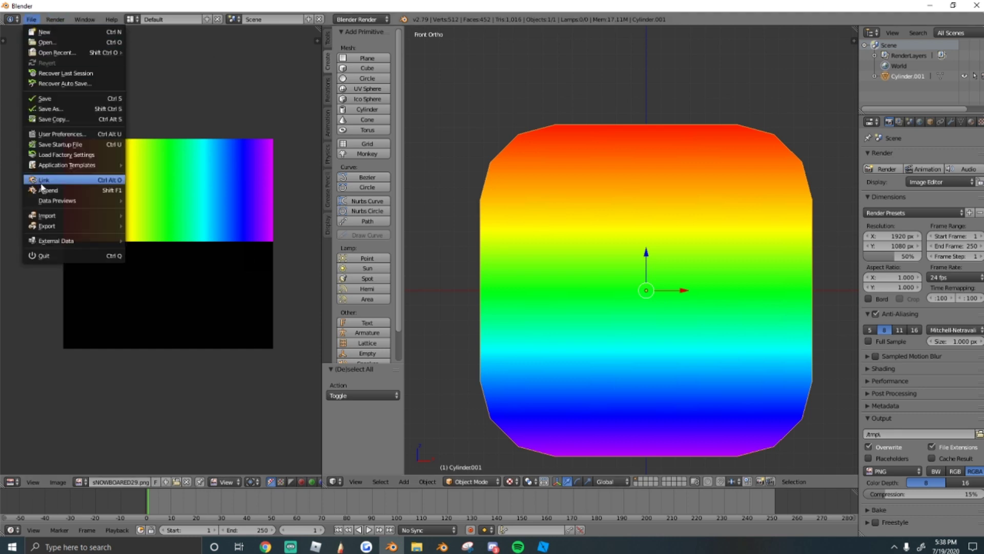
pyautogui.moveTo(65, 227)
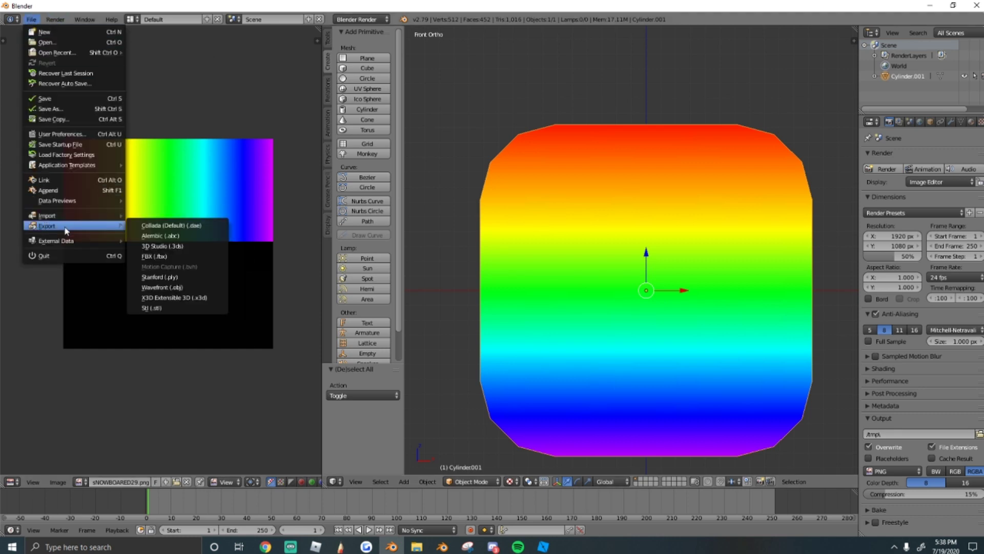
pyautogui.click(157, 288)
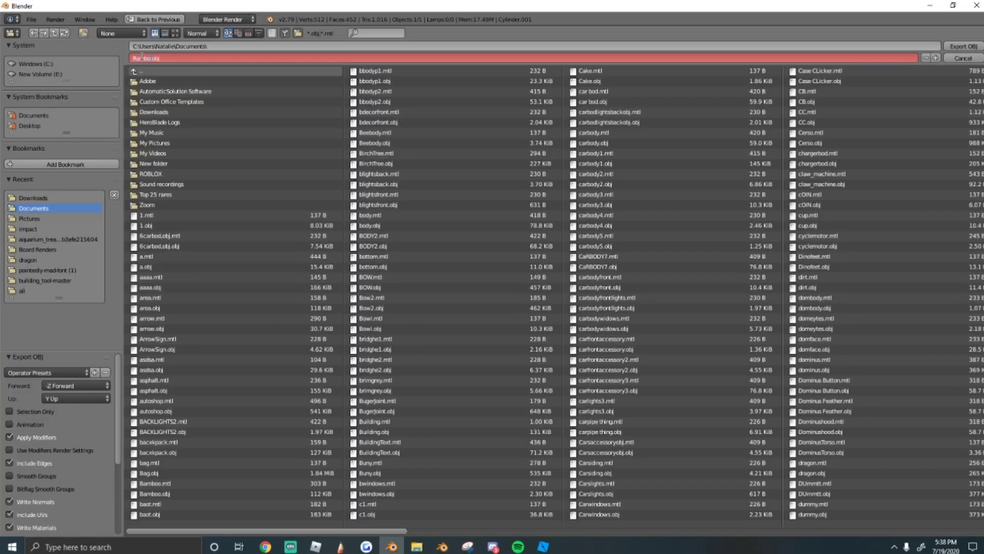
pyautogui.click(959, 45)
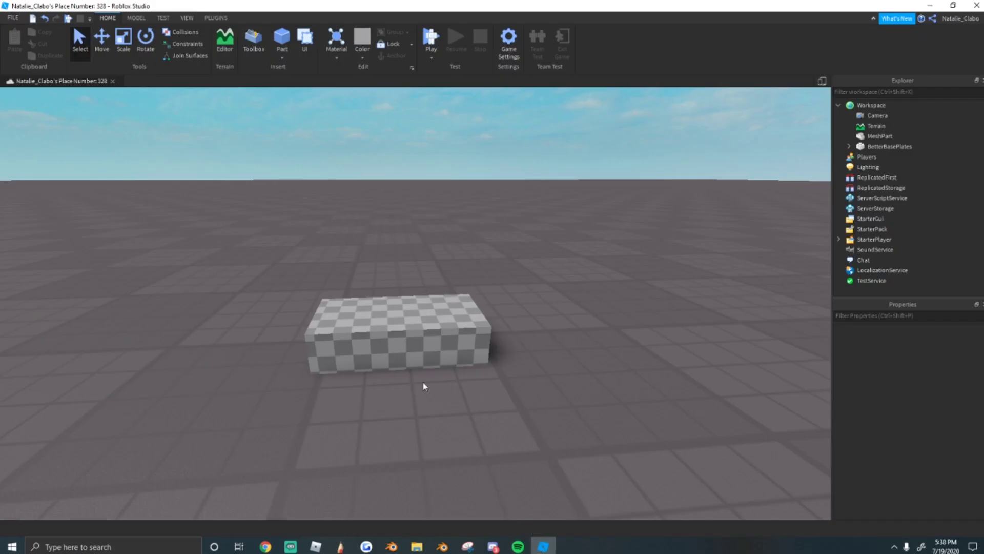
# Step: In Roblox Studio, select the MeshPart and browse the Documents folder for a mesh file for its MeshId
pyautogui.click(410, 354)
pyautogui.click(881, 394)
pyautogui.click(975, 395)
pyautogui.click(45, 76)
pyautogui.click(154, 178)
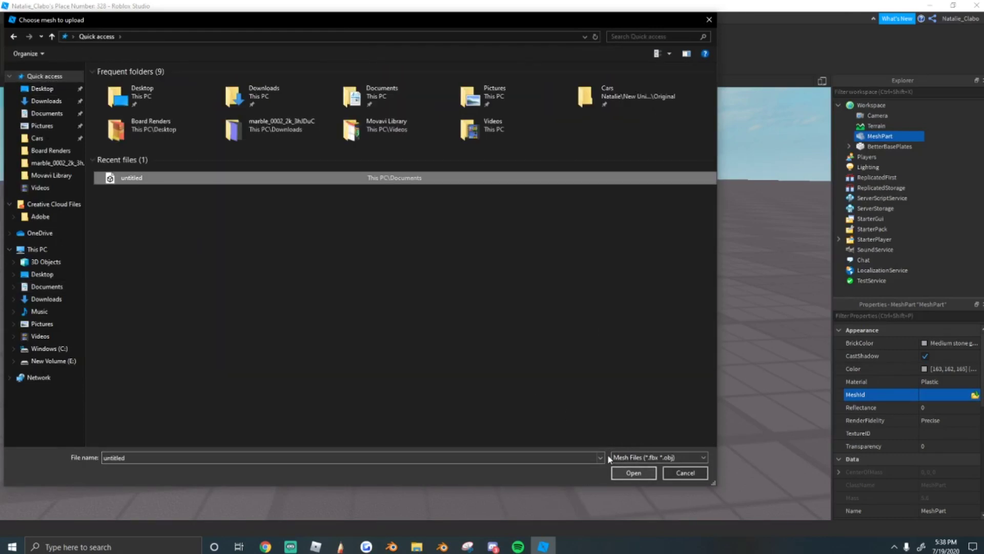
pyautogui.click(44, 287)
pyautogui.scroll(-10, 328, 263)
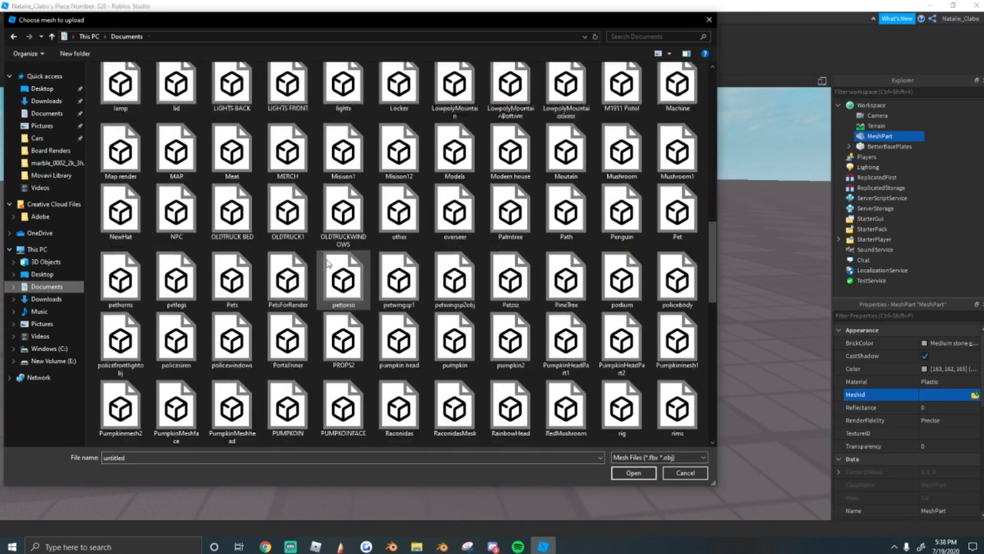
pyautogui.scroll(-10, 327, 263)
pyautogui.scroll(10, 356, 259)
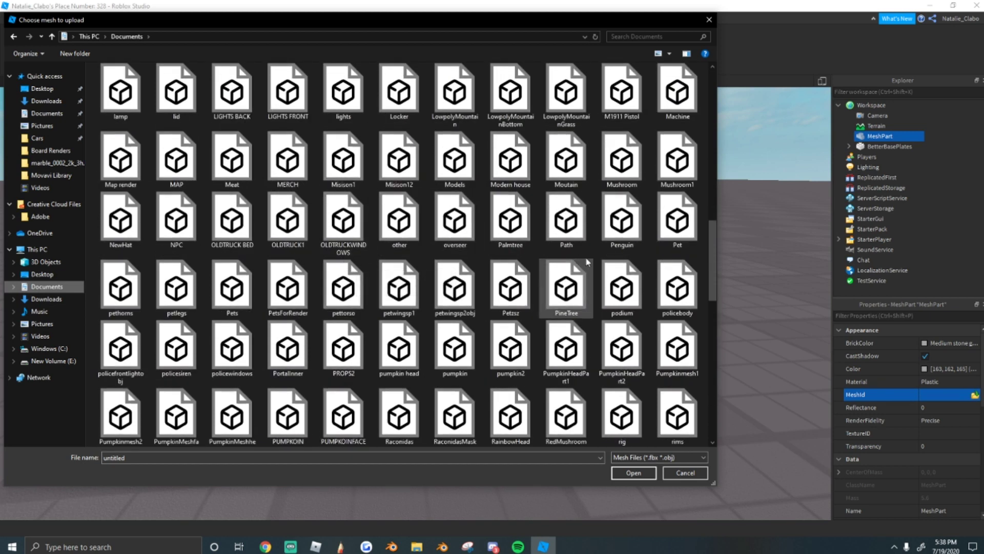
pyautogui.scroll(3, 588, 262)
# Step: Search the folder for Rainbow, load the RainbowHead mesh, and decline moving it to its stored location
pyautogui.click(651, 36)
pyautogui.write('R')
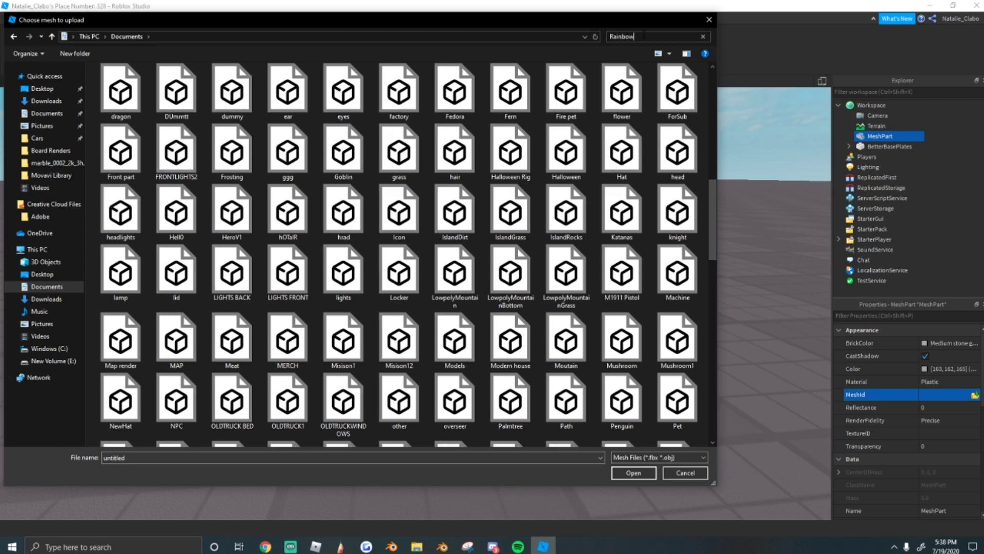
pyautogui.write('ainbow')
pyautogui.click(120, 95)
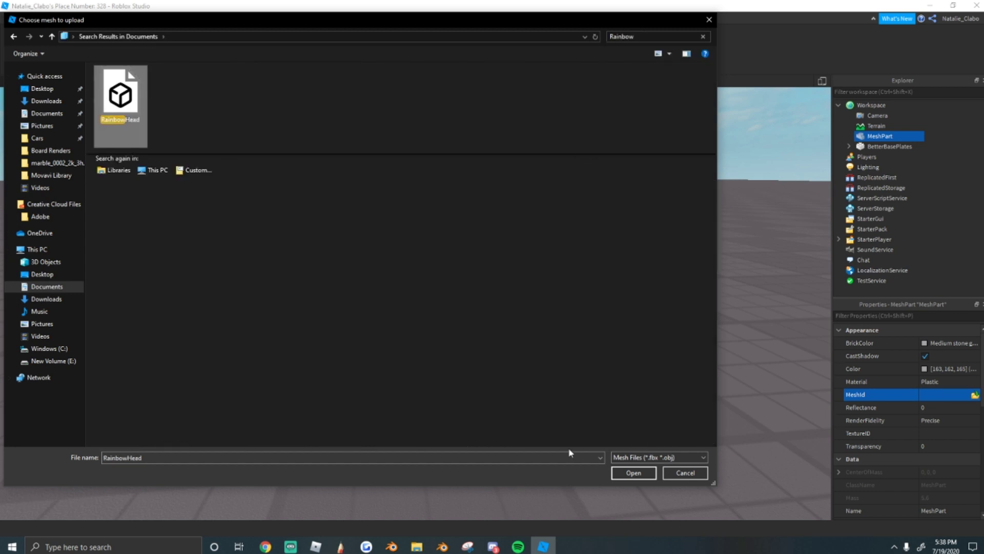
pyautogui.click(648, 476)
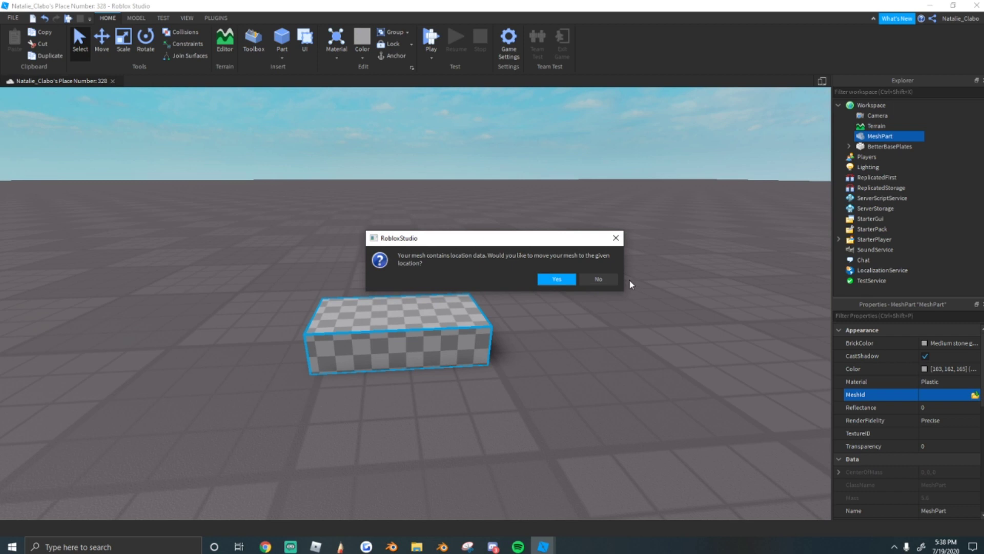
pyautogui.click(598, 279)
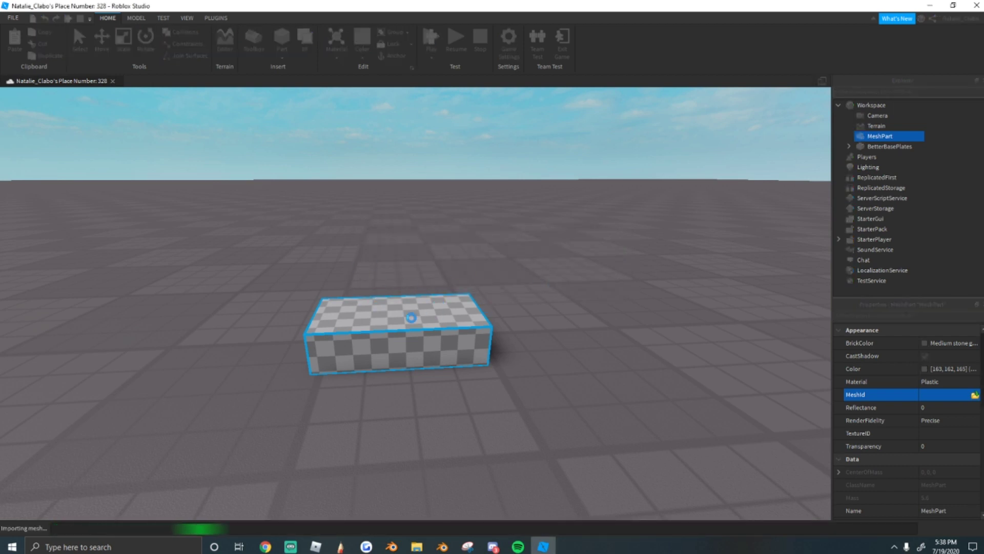
# Step: Move the imported head mesh up above the baseplate so it floats, and deselect it
pyautogui.scroll(3, 446, 305)
pyautogui.moveTo(446, 305); pyautogui.dragTo(446, 303, button='right')
pyautogui.scroll(-2, 446, 303)
pyautogui.moveTo(446, 303); pyautogui.dragTo(428, 294, button='middle')
pyautogui.scroll(-4, 429, 295)
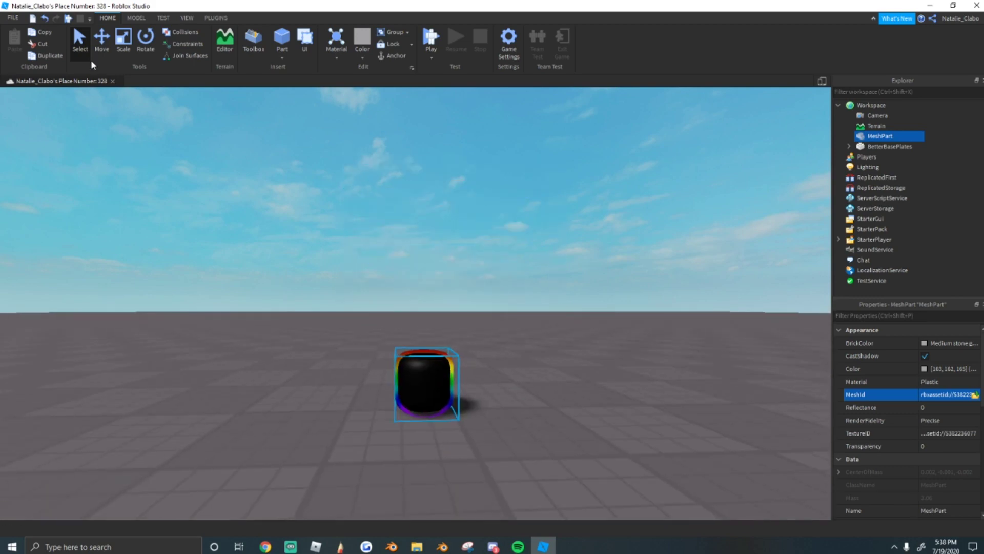
pyautogui.click(101, 41)
pyautogui.moveTo(426, 267); pyautogui.dragTo(431, 149)
pyautogui.click(364, 207)
# Step: Examine the floating head's black body and rainbow outline up close and from different angles
pyautogui.scroll(3, 364, 207)
pyautogui.moveTo(364, 207); pyautogui.dragTo(306, 180, button='right')
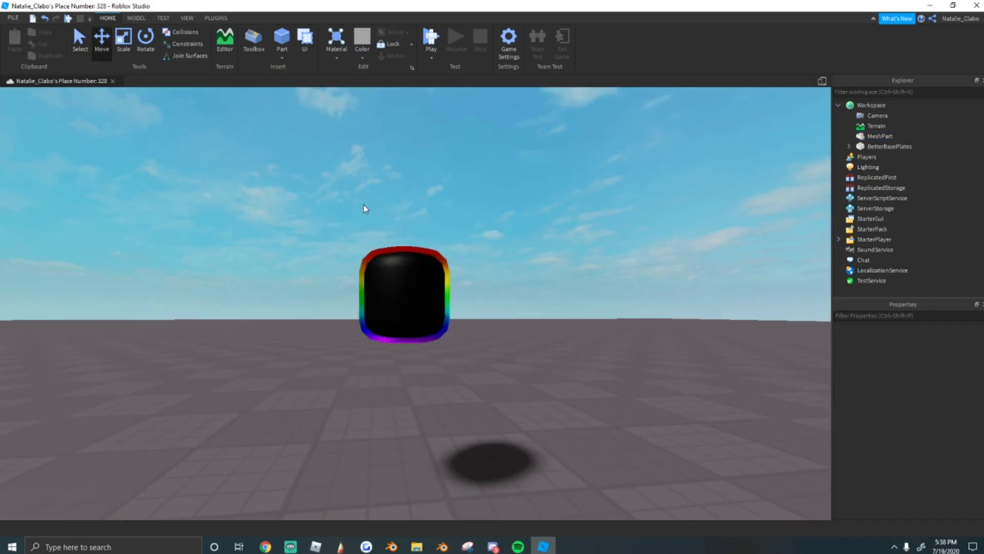
pyautogui.scroll(3, 363, 203)
pyautogui.scroll(-2, 363, 203)
pyautogui.scroll(1, 304, 181)
pyautogui.scroll(2, 306, 180)
pyautogui.scroll(-2, 306, 180)
pyautogui.press('a')
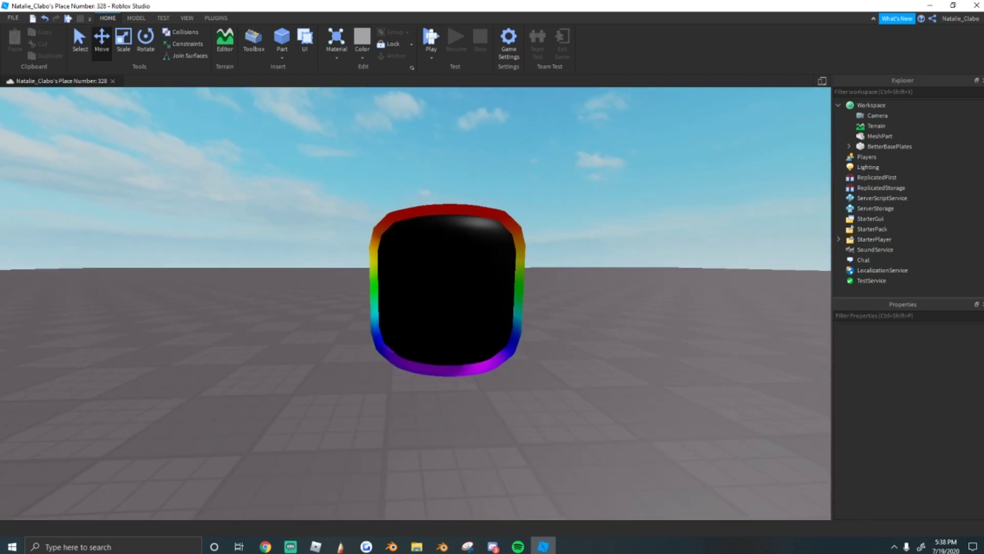
# Step: Switch to the Roblox website's creation page, go to Decals, and open the image chooser for a new decal
pyautogui.hotkey('alt', 'Tab')
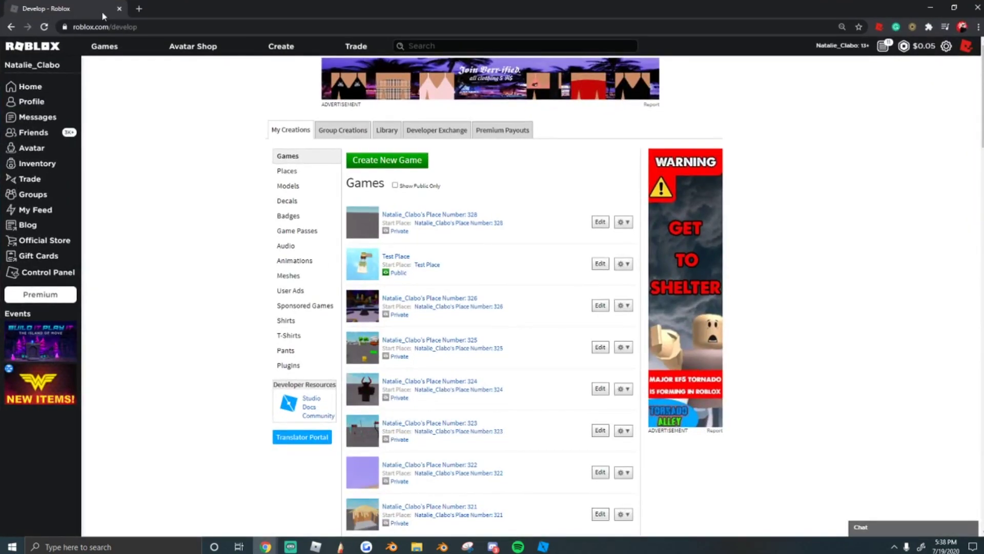
pyautogui.click(288, 51)
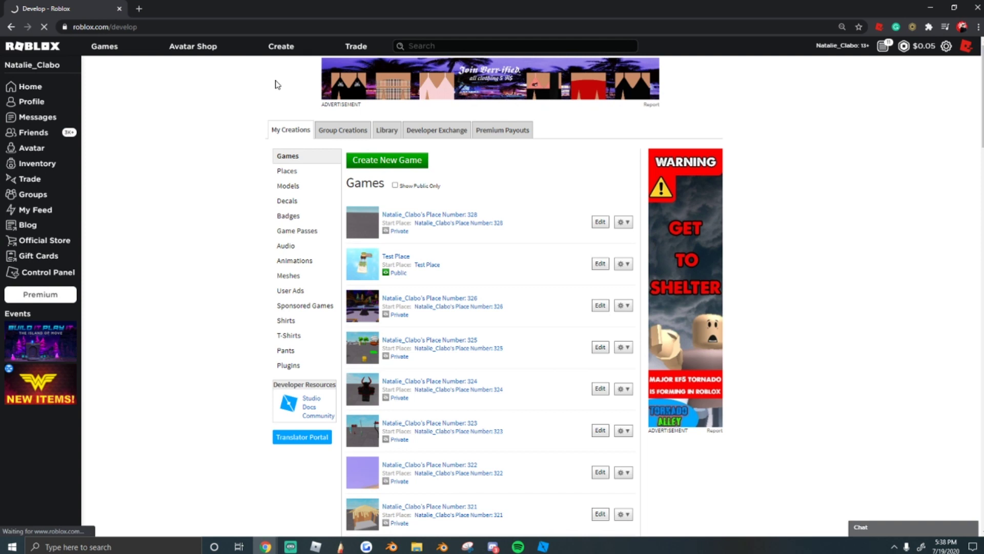
pyautogui.click(288, 203)
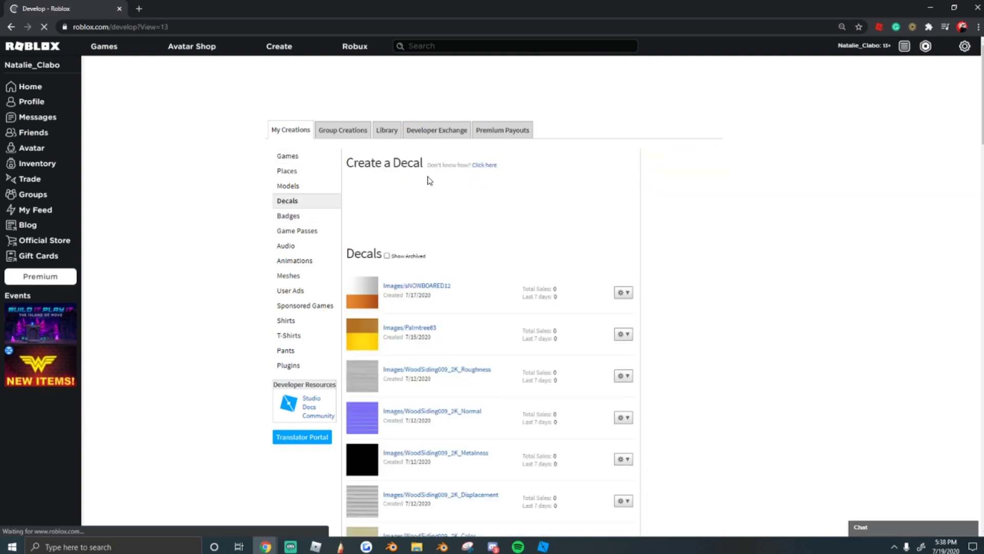
pyautogui.click(425, 183)
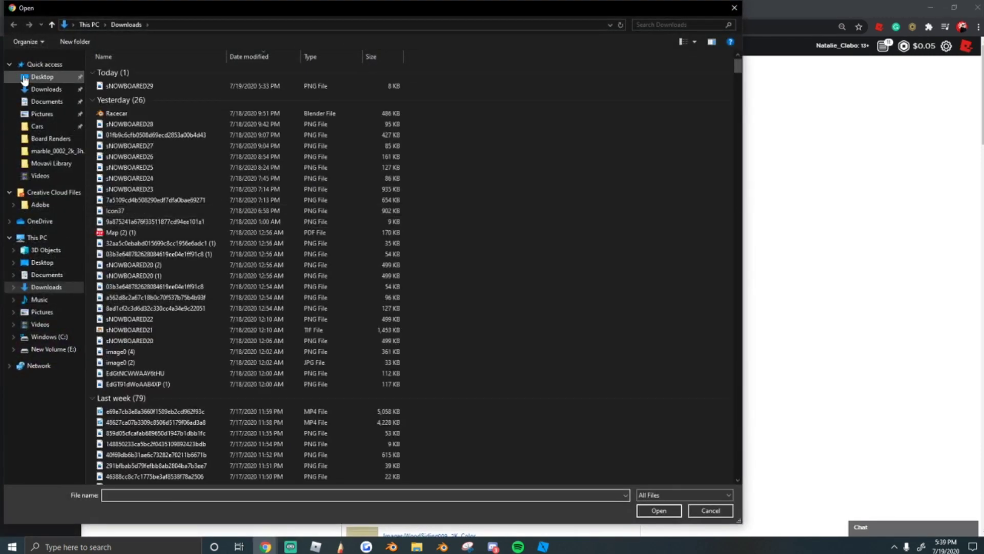
# Step: Pick sNOWBOARED29 from the recent files as the decal's image
pyautogui.click(41, 77)
pyautogui.click(45, 64)
pyautogui.click(115, 178)
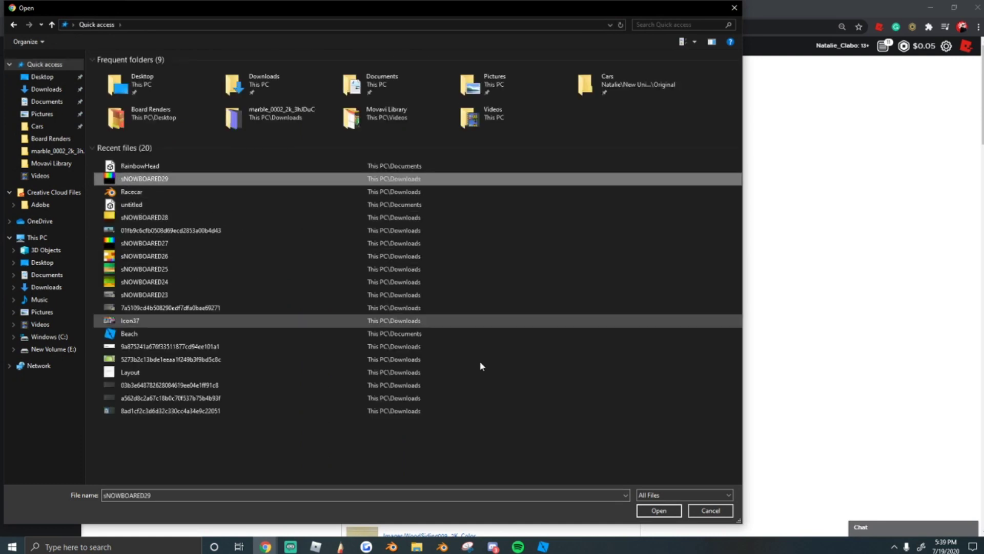
pyautogui.press('Return')
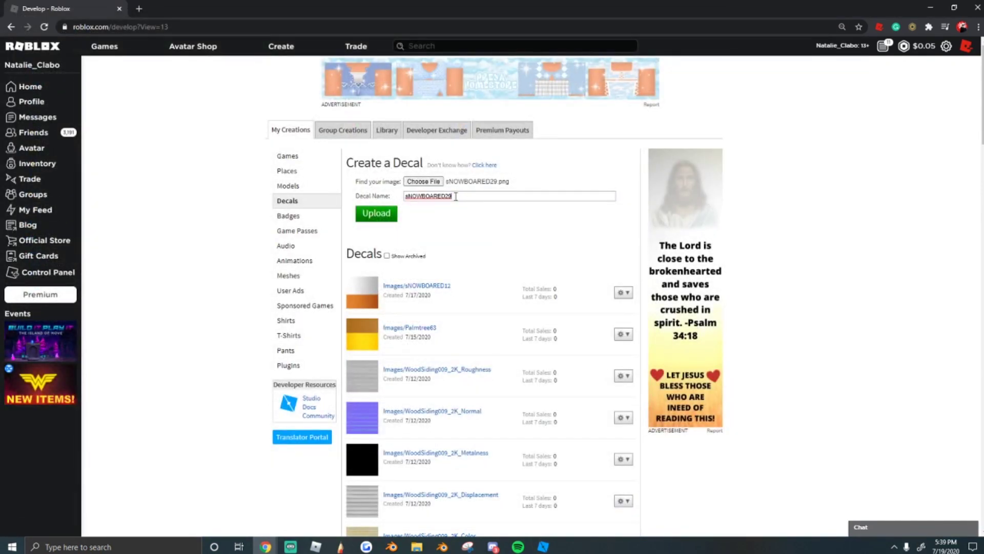
# Step: Name the decal Texture and upload it
pyautogui.doubleClick(454, 197)
pyautogui.write('Te')
pyautogui.write('re')
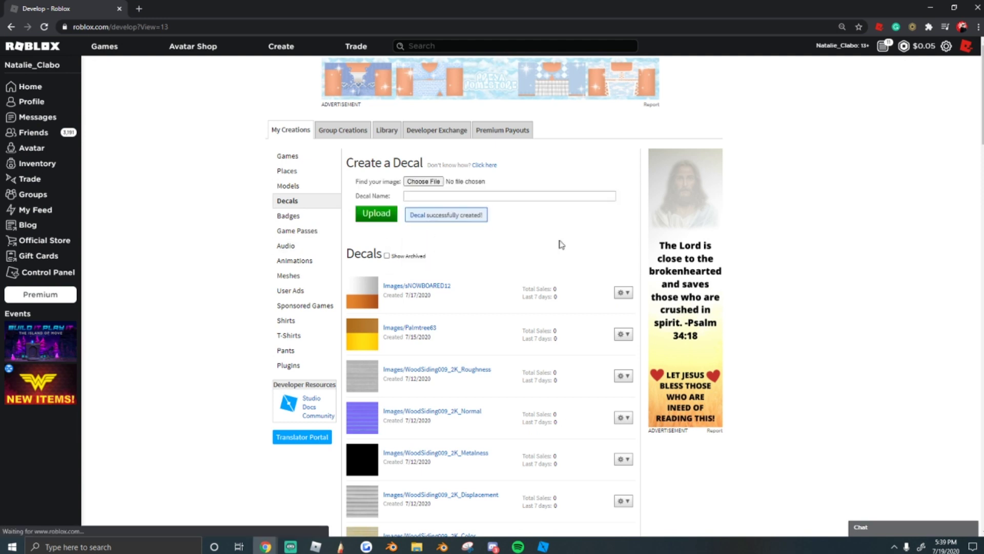
# Step: Open the uploaded Texture decal's page and copy its asset ID from the web address
pyautogui.click(398, 288)
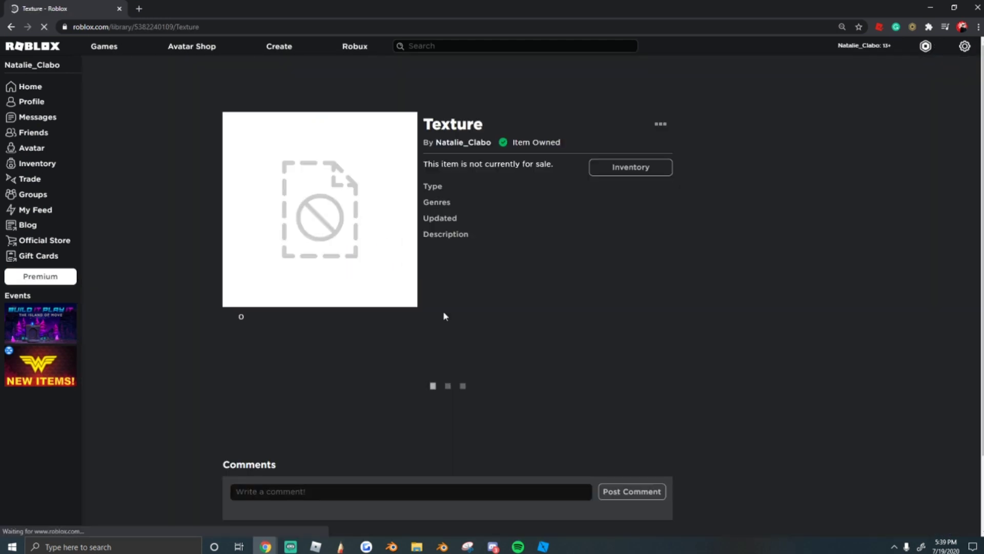
pyautogui.moveTo(110, 27); pyautogui.dragTo(174, 27)
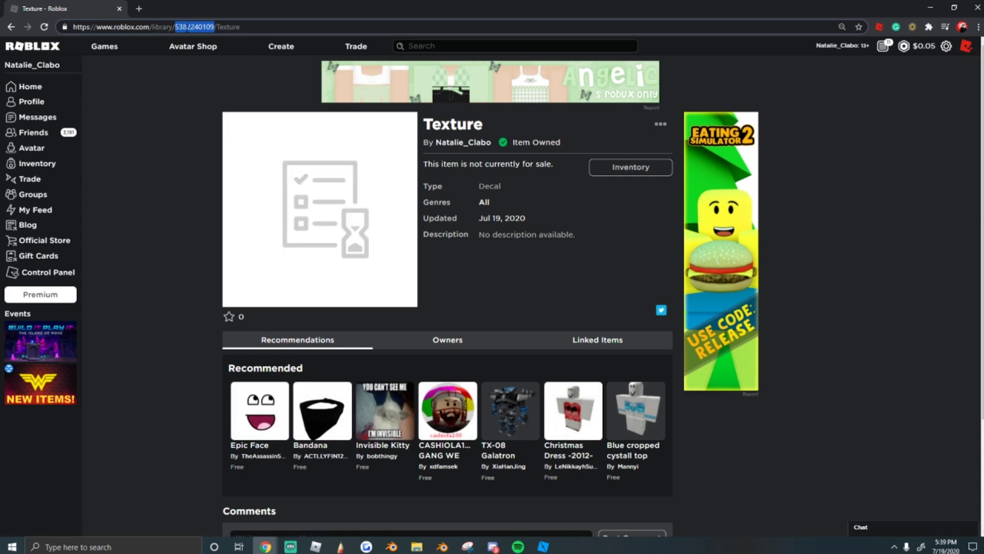
pyautogui.rightClick(189, 27)
pyautogui.click(221, 82)
pyautogui.click(174, 205)
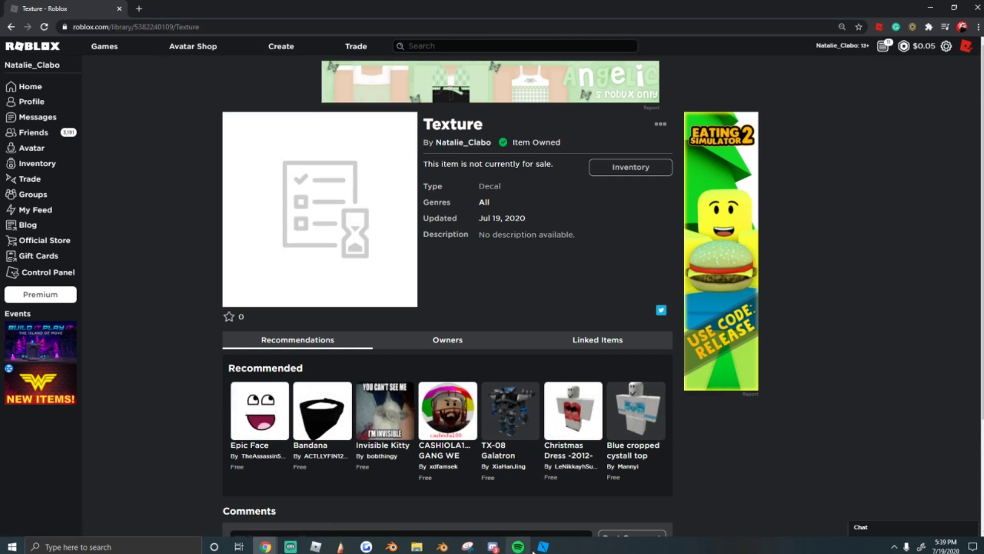
# Step: Switch to Roblox Studio and set the head MeshPart's TextureID to the copied decal ID
pyautogui.click(543, 546)
pyautogui.click(456, 327)
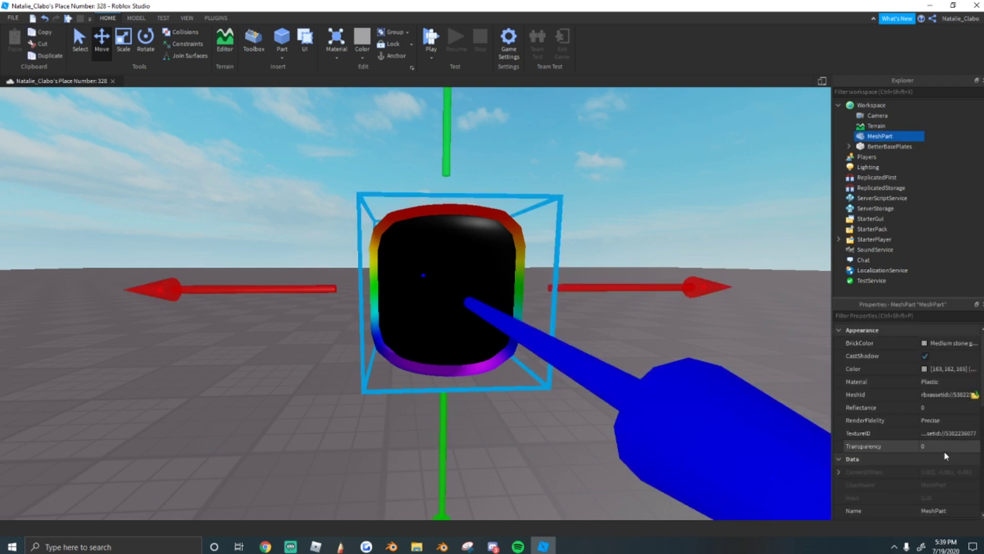
pyautogui.click(953, 438)
pyautogui.press('Return')
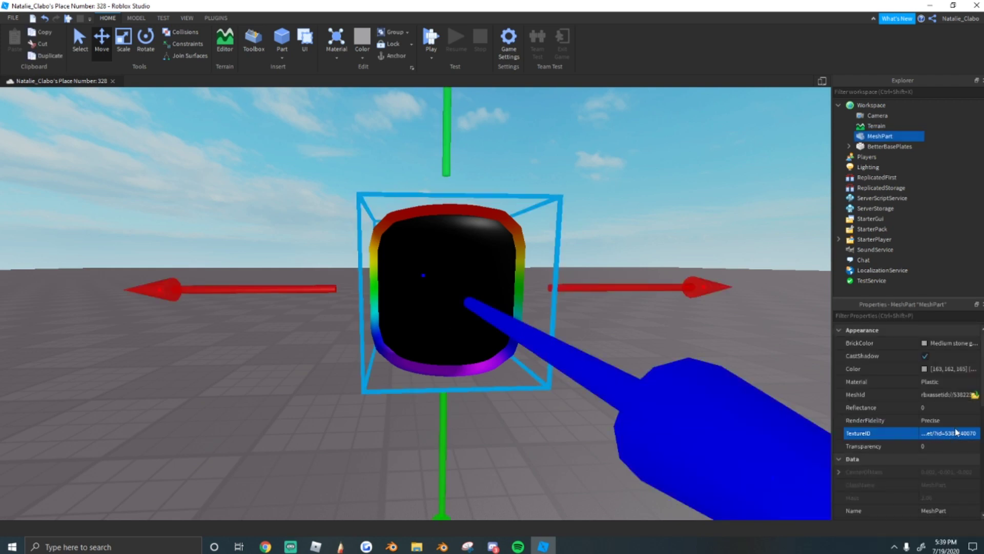
# Step: Deselect the head and examine how the applied texture looks on it from different angles
pyautogui.scroll(-3, 246, 193)
pyautogui.click(255, 186)
pyautogui.moveTo(272, 172); pyautogui.dragTo(264, 180, button='right')
pyautogui.scroll(2, 259, 175)
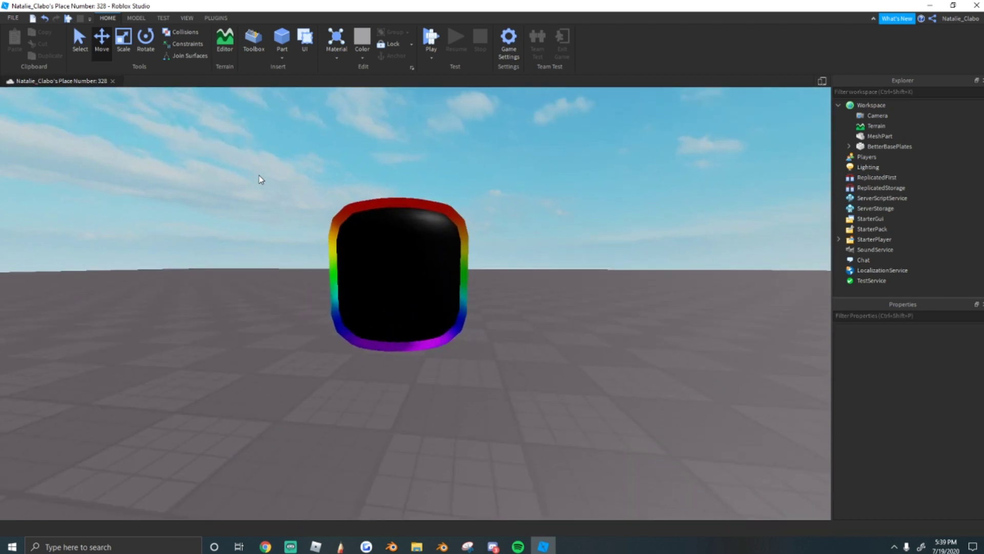
pyautogui.press('q')
pyautogui.scroll(1, 259, 175)
pyautogui.moveTo(239, 226); pyautogui.dragTo(252, 222, button='right')
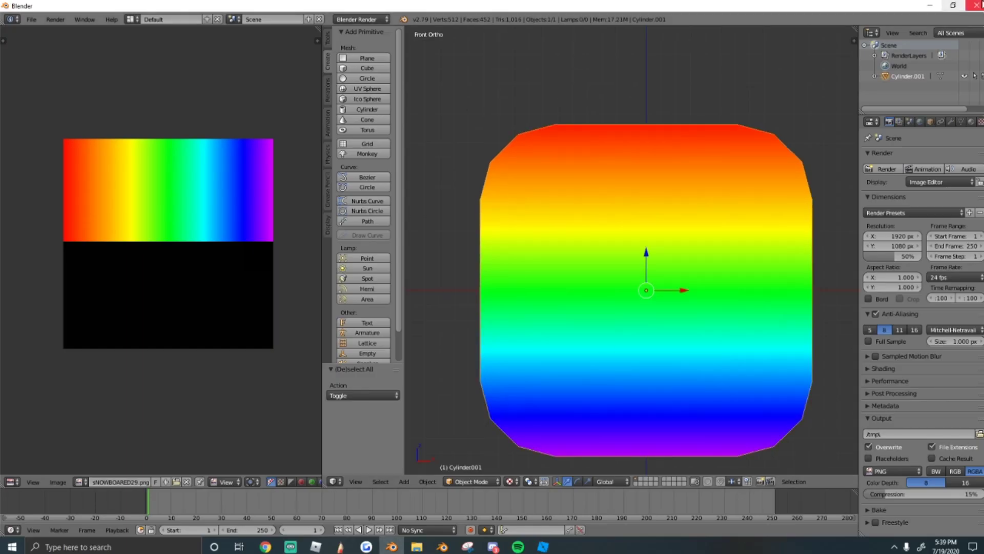
# Step: Quit Blender 2.79 and start Blender 2.82
pyautogui.hotkey('alt', 'F4')
pyautogui.click(497, 310)
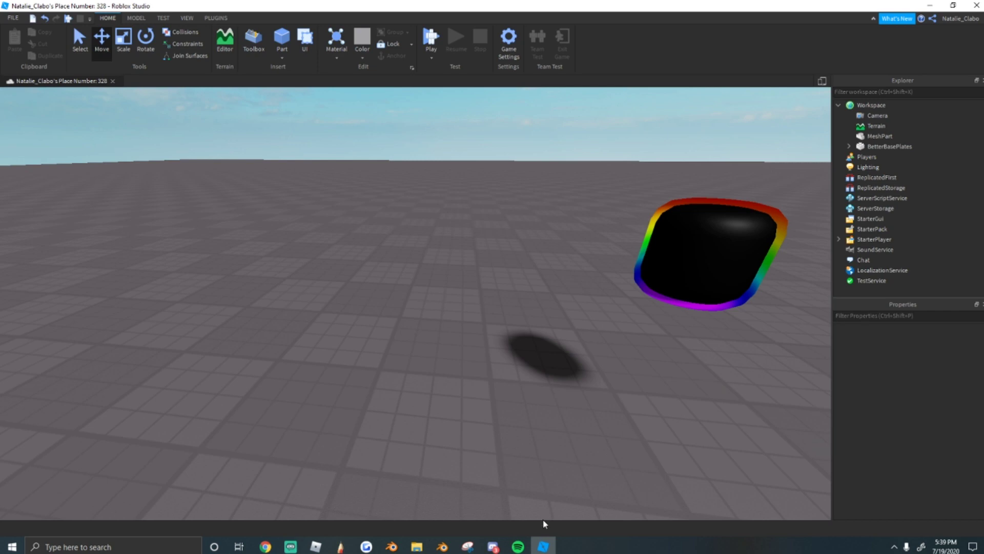
pyautogui.click(442, 546)
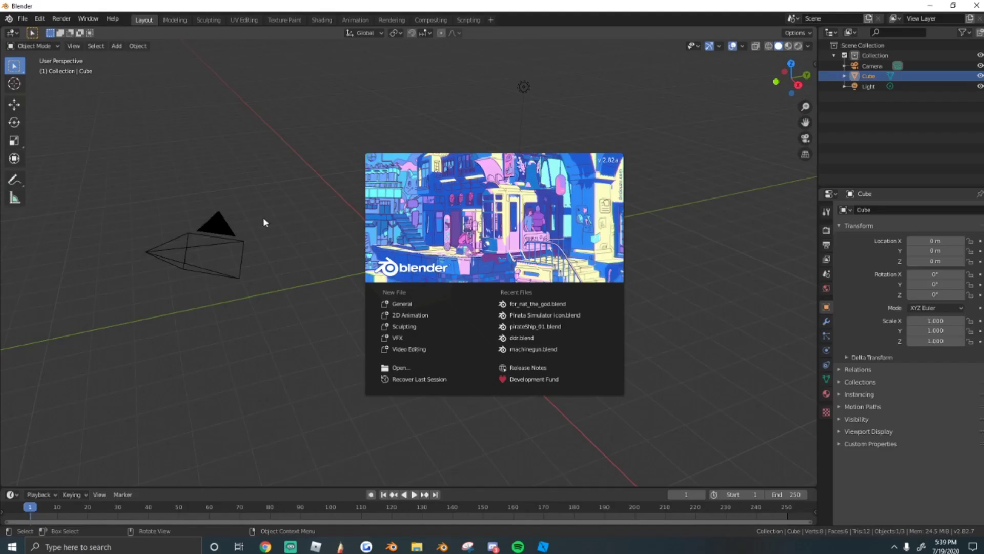
# Step: Dismiss the splash screen and delete the default camera, cube and light from the scene
pyautogui.click(345, 294)
pyautogui.press('a')
pyautogui.scroll(2, 486, 299)
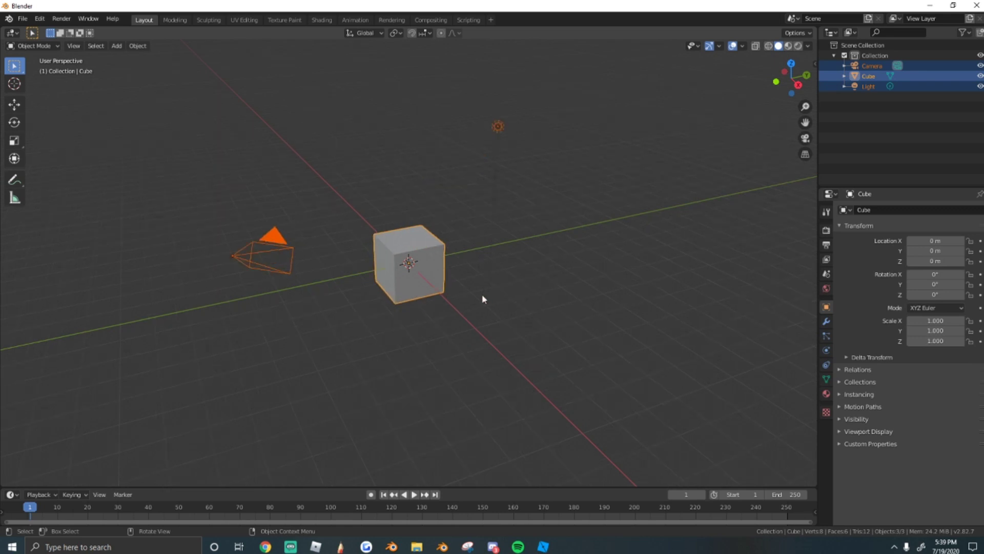
pyautogui.moveTo(354, 295); pyautogui.dragTo(416, 243, button='middle')
pyautogui.press('x')
pyautogui.click(417, 240)
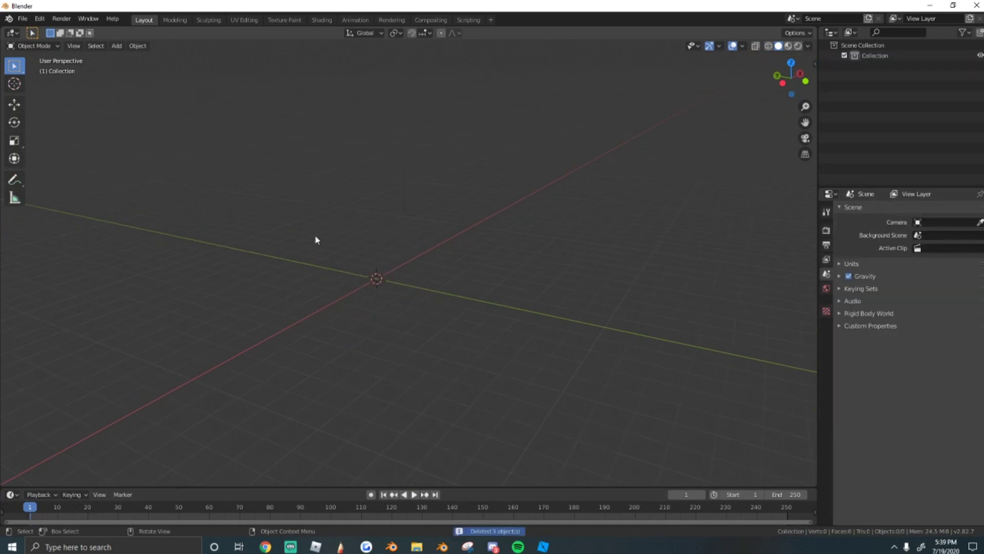
# Step: Add a cylinder mesh at the origin of the empty scene
pyautogui.keyDown('shift'); pyautogui.moveTo(341, 257); pyautogui.dragTo(396, 264, button='middle'); pyautogui.keyUp('shift')
pyautogui.scroll(3, 369, 295)
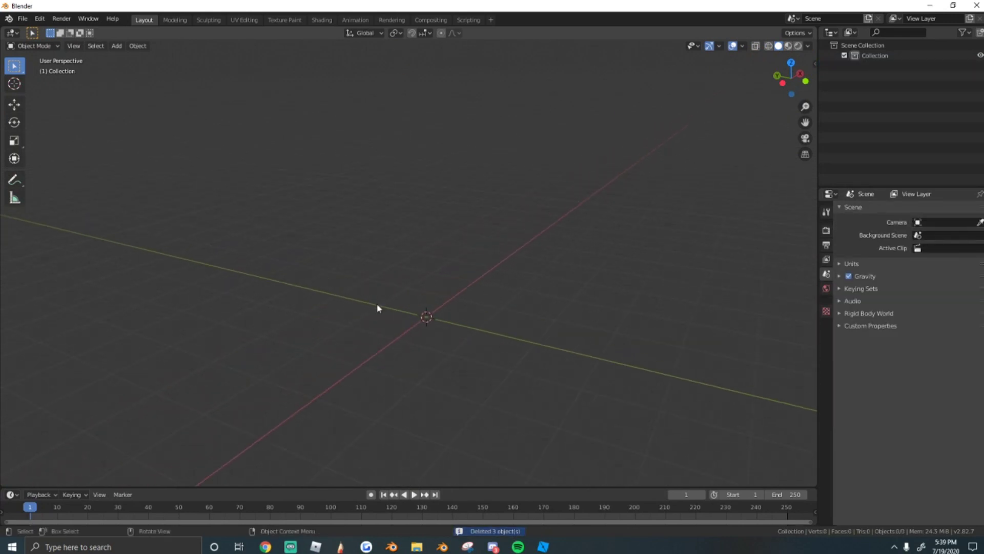
pyautogui.click(115, 46)
pyautogui.moveTo(133, 61)
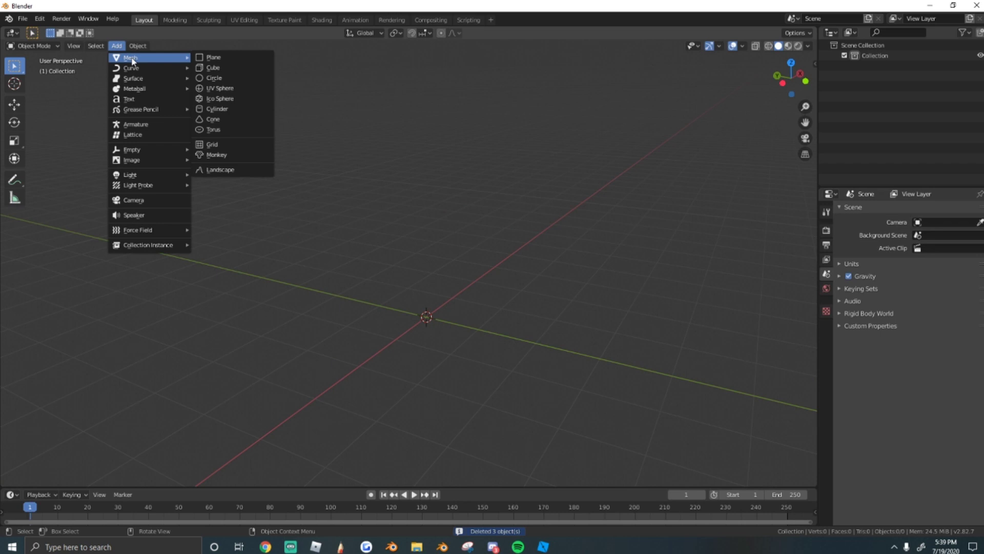
pyautogui.click(211, 110)
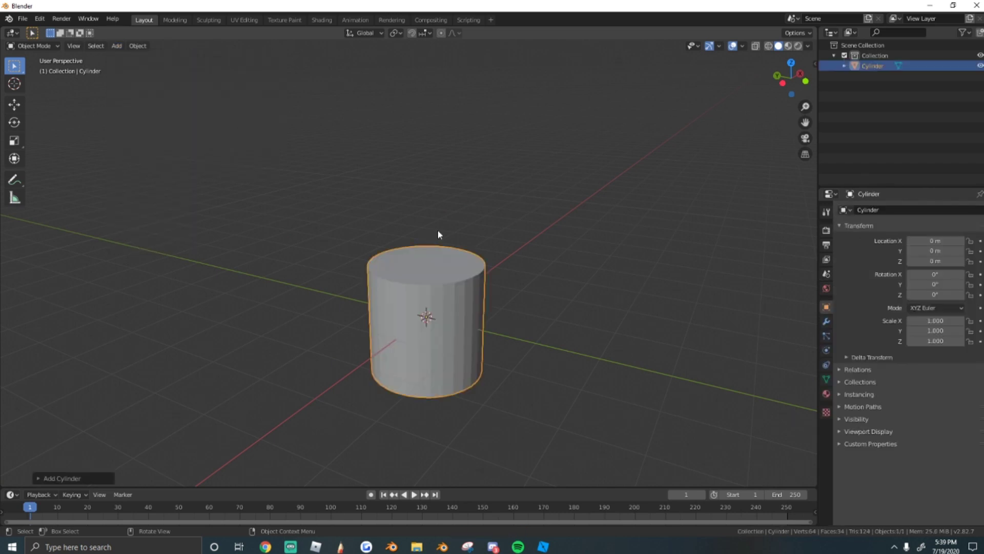
# Step: In Edit Mode, use edge selection to select both the top and bottom rim edge loops of the cylinder
pyautogui.scroll(2, 455, 308)
pyautogui.keyDown('shift'); pyautogui.moveTo(454, 309); pyautogui.dragTo(460, 210, button='middle'); pyautogui.keyUp('shift')
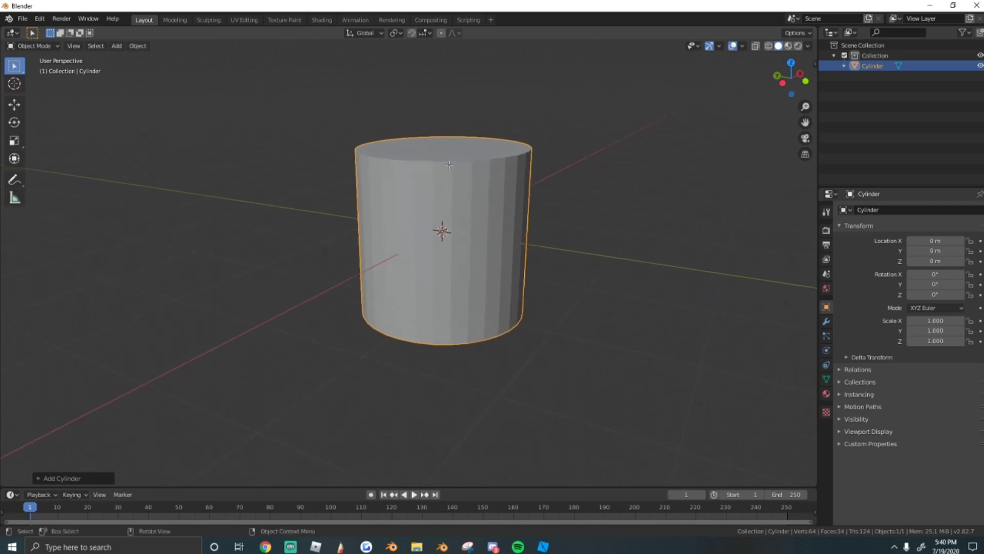
pyautogui.press('Tab')
pyautogui.scroll(2, 461, 103)
pyautogui.rightClick(461, 100)
pyautogui.rightClick(531, 96)
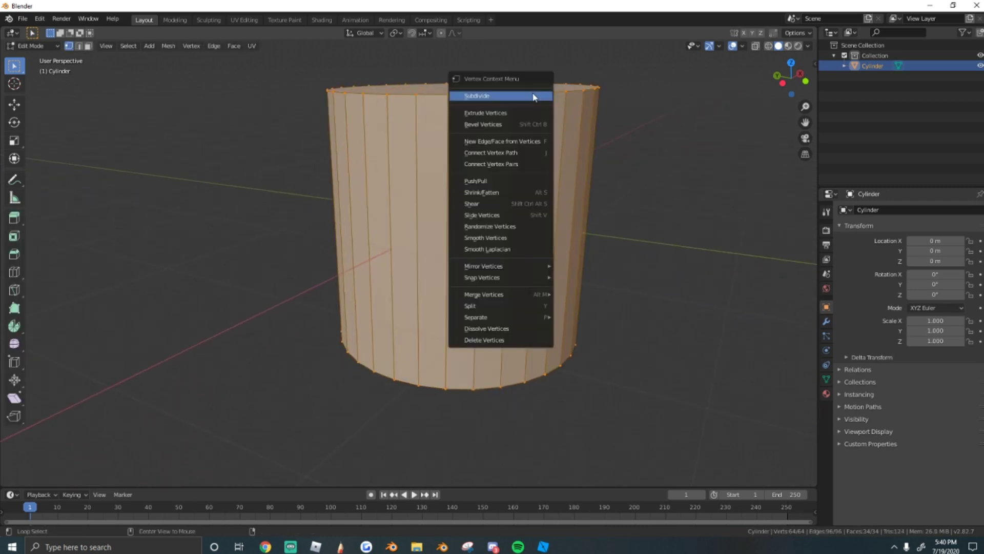
pyautogui.keyDown('alt'); pyautogui.click(414, 95); pyautogui.keyUp('alt')
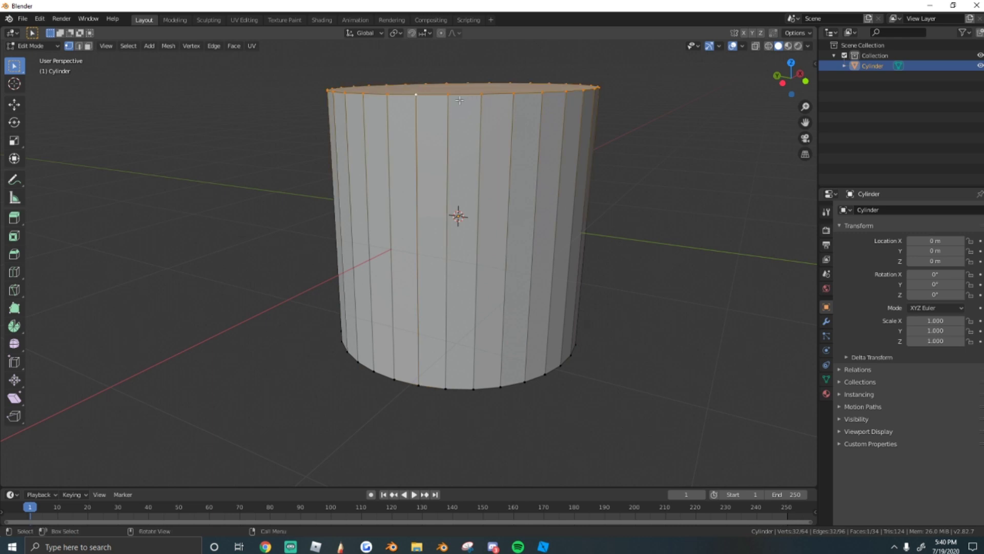
pyautogui.scroll(-3, 478, 113)
pyautogui.moveTo(479, 113); pyautogui.dragTo(492, 185, button='middle')
pyautogui.click(79, 46)
pyautogui.moveTo(394, 333); pyautogui.dragTo(513, 287, button='middle')
pyautogui.keyDown('alt'); pyautogui.keyDown('shift'); pyautogui.click(403, 277); pyautogui.keyUp('shift'); pyautogui.keyUp('alt')
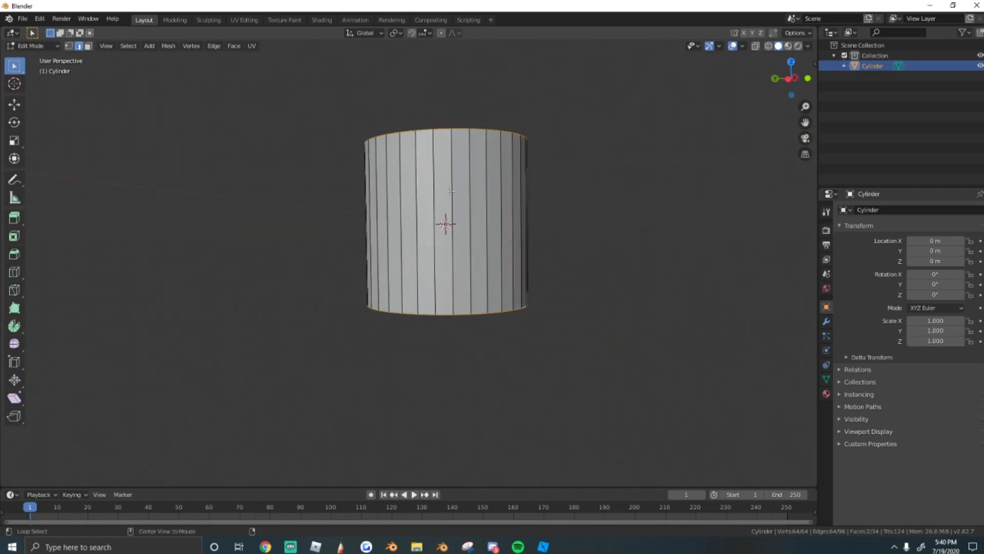
# Step: Bevel the cylinder's top and bottom rims about 0.42 m wide with 3 segments
pyautogui.scroll(3, 450, 183)
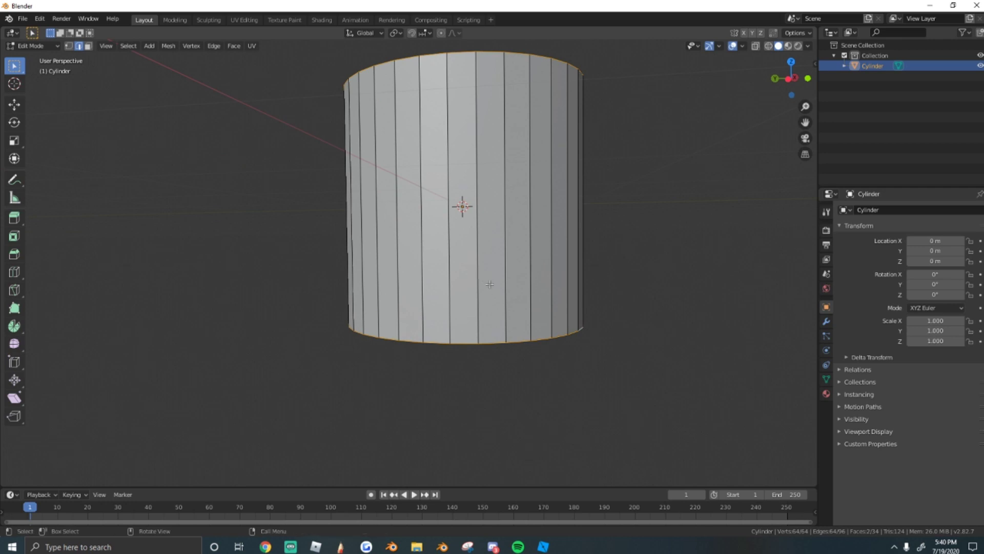
pyautogui.scroll(-2, 536, 293)
pyautogui.moveTo(476, 279); pyautogui.dragTo(432, 252, button='middle')
pyautogui.scroll(2, 480, 278)
pyautogui.scroll(-1, 481, 279)
pyautogui.scroll(-1, 432, 252)
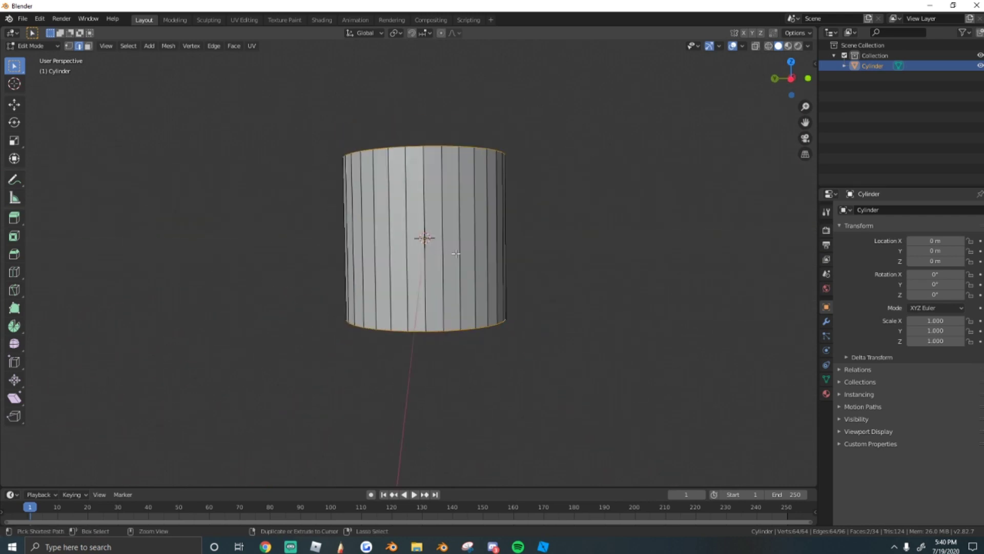
pyautogui.hotkey('ctrl', 'b')
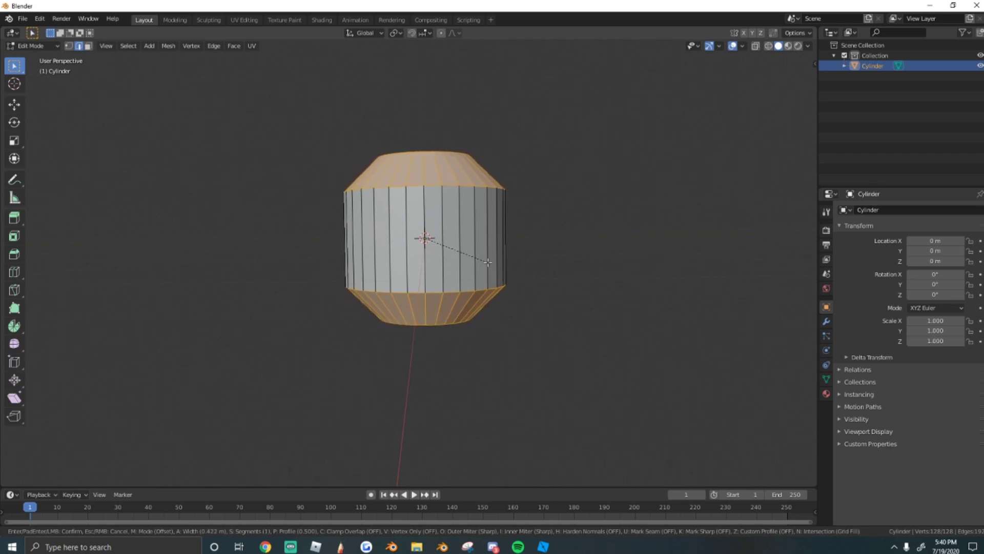
pyautogui.scroll(2, 488, 262)
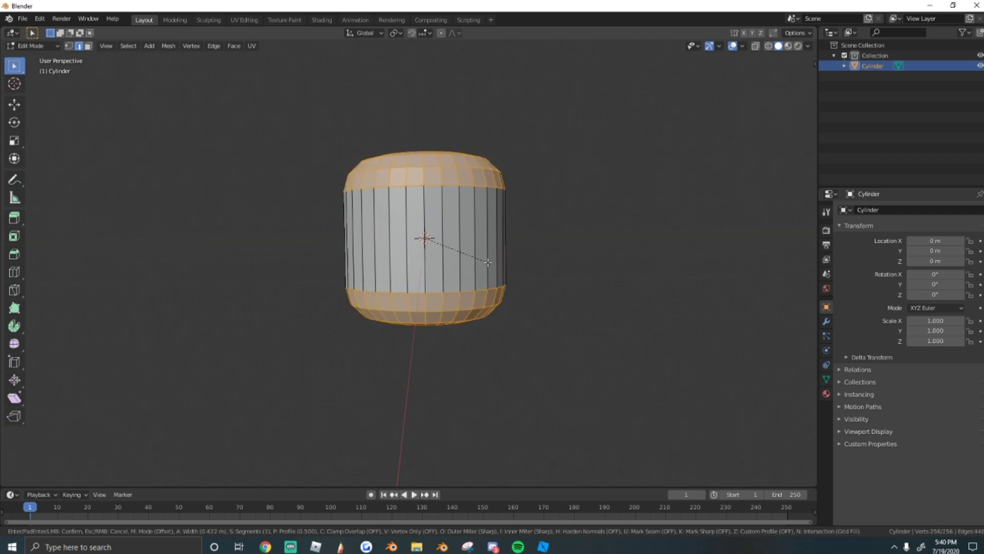
pyautogui.click(487, 262)
# Step: Select the whole beveled cylinder, apply smooth shading to its faces, and return to Object Mode
pyautogui.press('a')
pyautogui.moveTo(424, 236); pyautogui.dragTo(516, 279, button='middle')
pyautogui.press('Tab')
pyautogui.scroll(6, 417, 238)
pyautogui.scroll(-4, 402, 211)
pyautogui.moveTo(401, 210); pyautogui.dragTo(351, 220, button='middle')
pyautogui.scroll(2, 417, 196)
pyautogui.scroll(-3, 359, 223)
pyautogui.press('Tab')
pyautogui.moveTo(429, 237); pyautogui.dragTo(424, 260, button='middle')
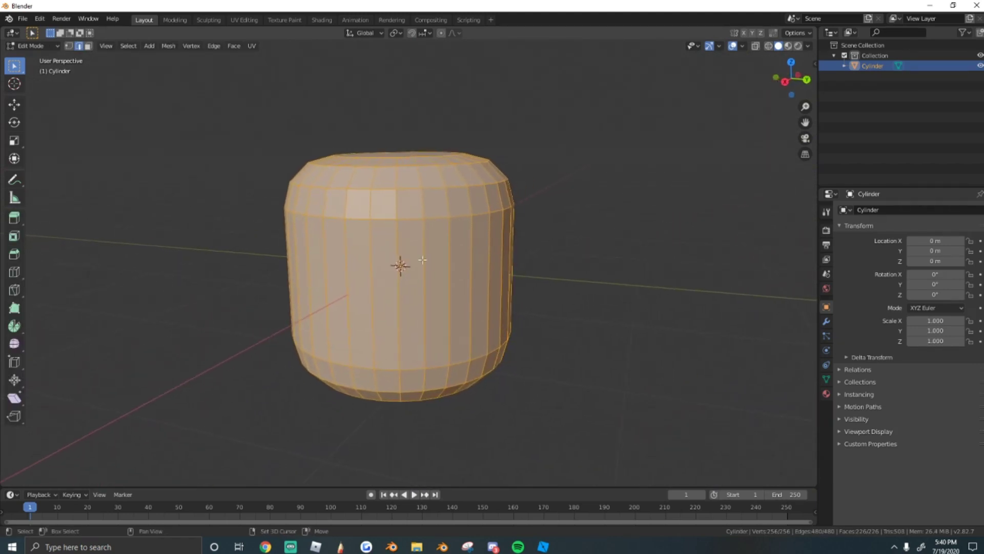
pyautogui.click(234, 46)
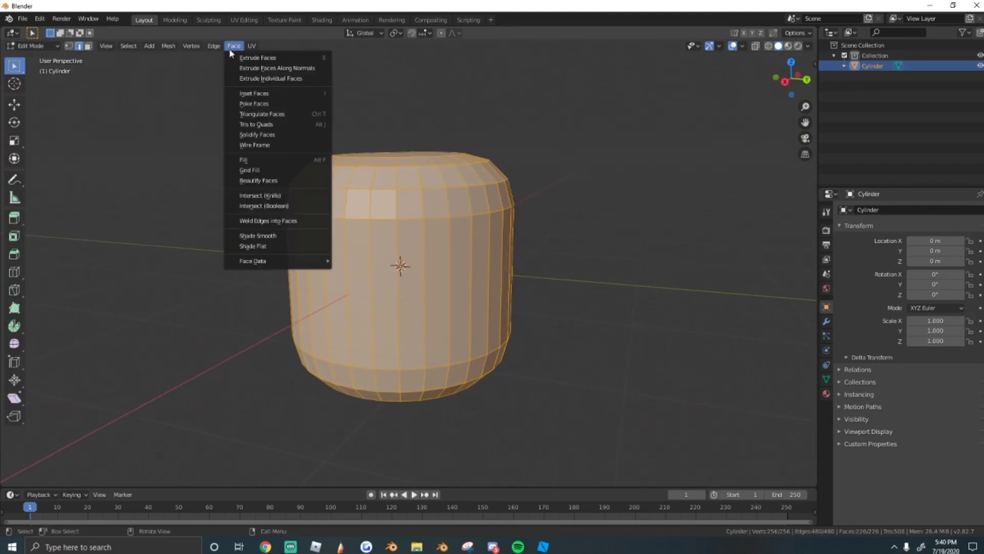
pyautogui.click(258, 235)
pyautogui.press('Tab')
# Step: Examine the smooth-shaded rounded head from several angles, comparing it in Edit Mode and Object Mode
pyautogui.moveTo(362, 262); pyautogui.dragTo(393, 243, button='middle')
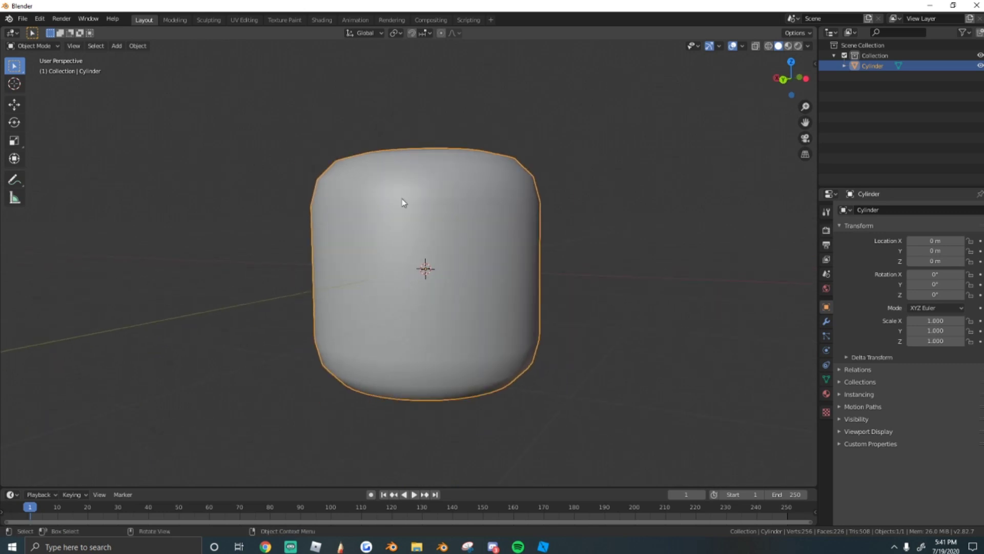
pyautogui.moveTo(404, 211); pyautogui.dragTo(371, 227, button='middle')
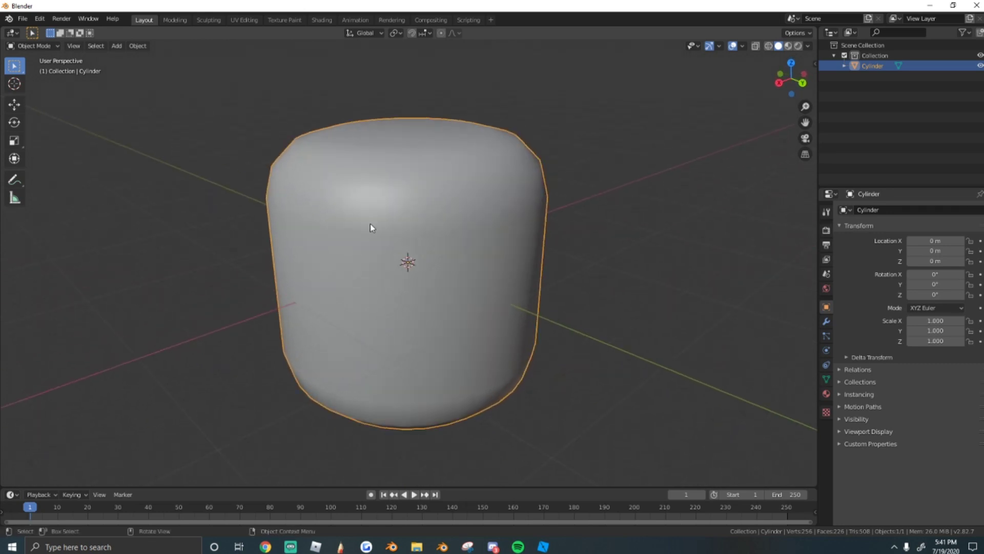
pyautogui.scroll(2, 469, 253)
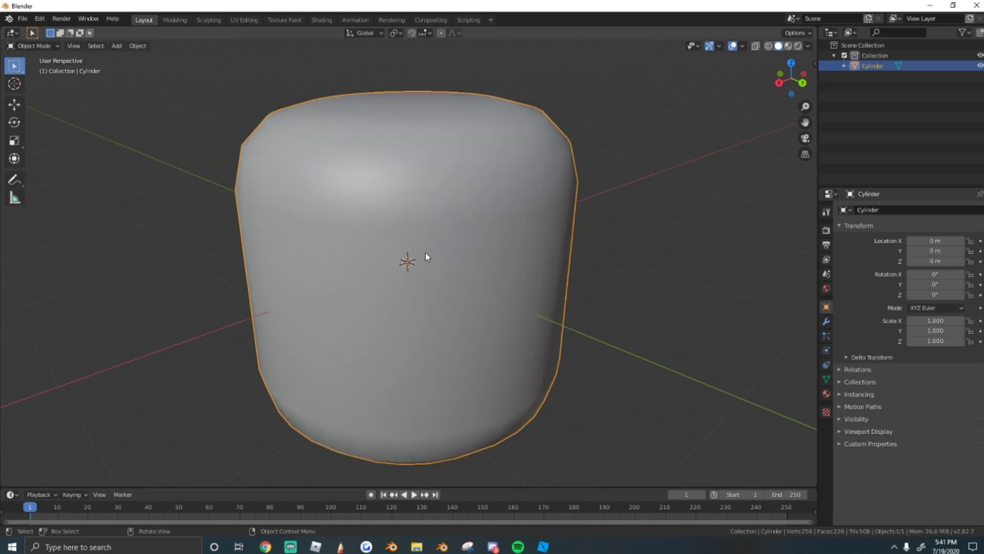
pyautogui.moveTo(408, 262); pyautogui.dragTo(466, 248, button='middle')
pyautogui.scroll(-3, 468, 247)
pyautogui.press('Tab')
pyautogui.press('Tab')
pyautogui.press('Tab')
pyautogui.press('Tab')
pyautogui.moveTo(457, 236); pyautogui.dragTo(425, 238, button='middle')
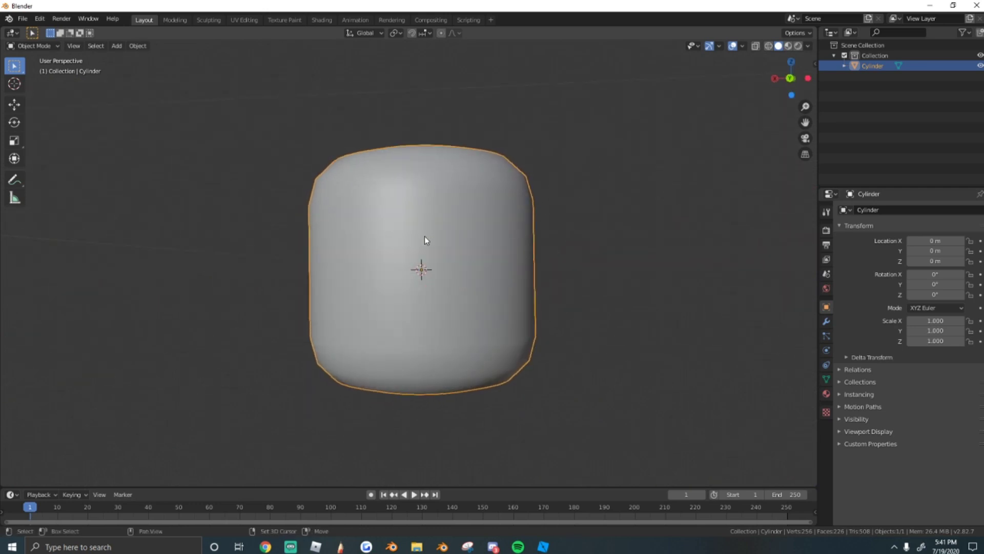
# Step: Duplicate the rounded head in place and scale the copy up uniformly to about 1.096
pyautogui.hotkey('shift', 'd')
pyautogui.rightClick(425, 237)
pyautogui.press('s')
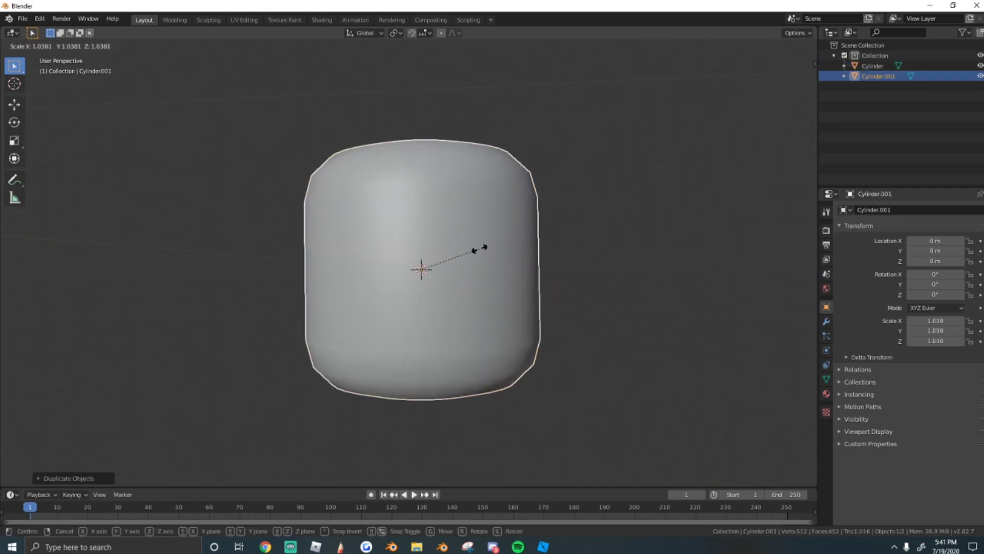
pyautogui.click(483, 252)
pyautogui.moveTo(444, 212); pyautogui.dragTo(474, 268, button='middle')
# Step: Toggle the visibility of the enlarged copy to compare it with the original head inside
pyautogui.click(980, 76)
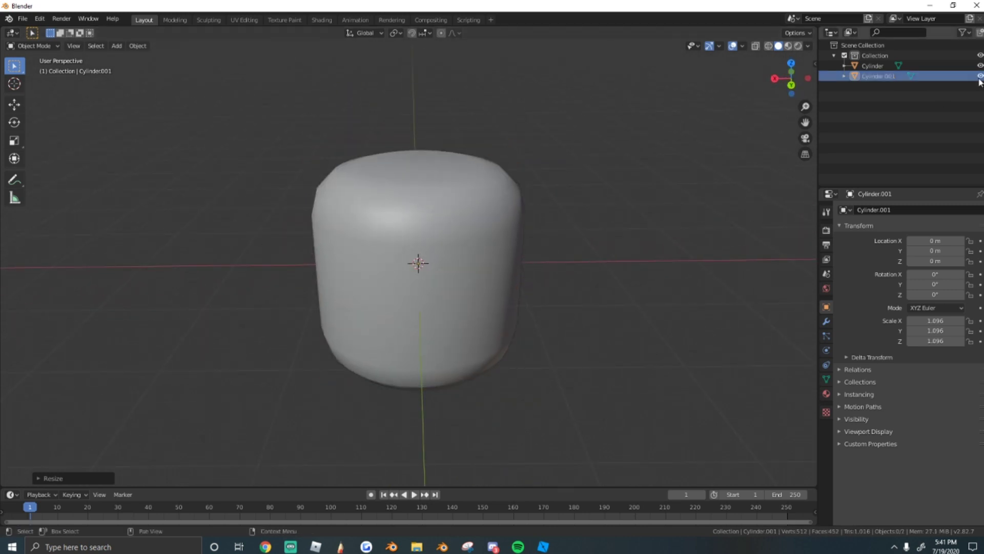
pyautogui.click(980, 76)
pyautogui.click(981, 77)
pyautogui.click(980, 77)
pyautogui.click(981, 77)
pyautogui.click(981, 77)
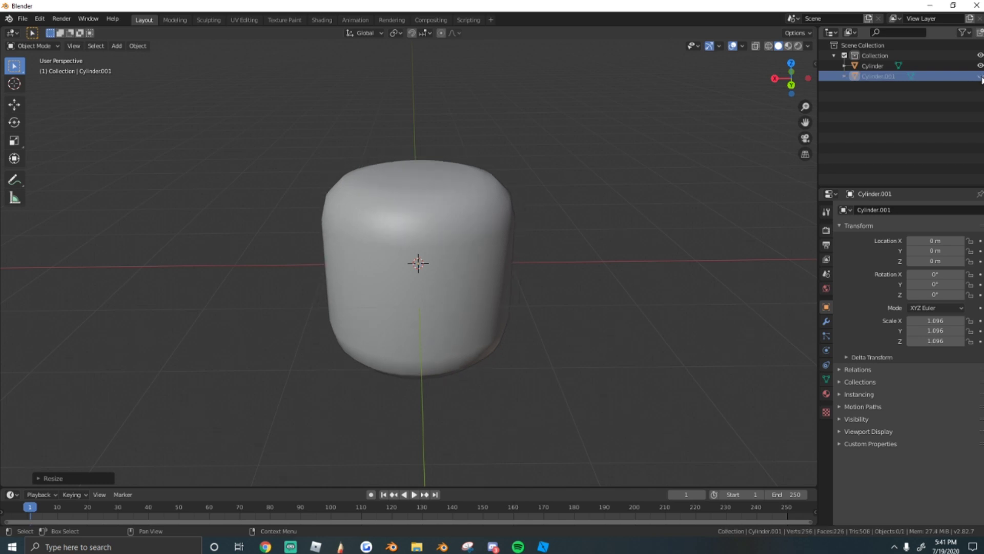
pyautogui.click(981, 77)
# Step: Select the outer copy and rescale it uniformly to about 1.088 so it forms a thin shell around the head
pyautogui.scroll(1, 533, 194)
pyautogui.moveTo(508, 213); pyautogui.dragTo(520, 239, button='middle')
pyautogui.click(500, 177)
pyautogui.scroll(1, 500, 177)
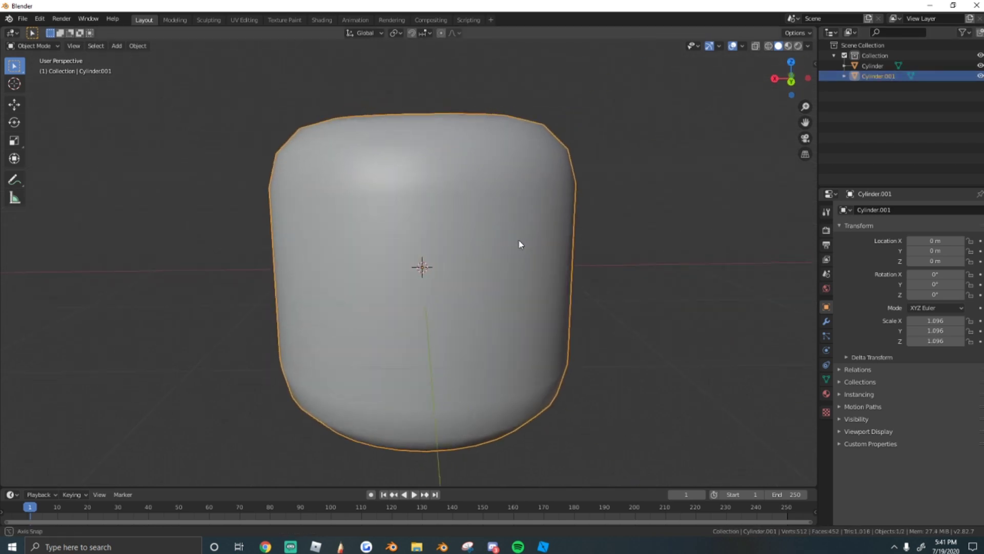
pyautogui.press('s')
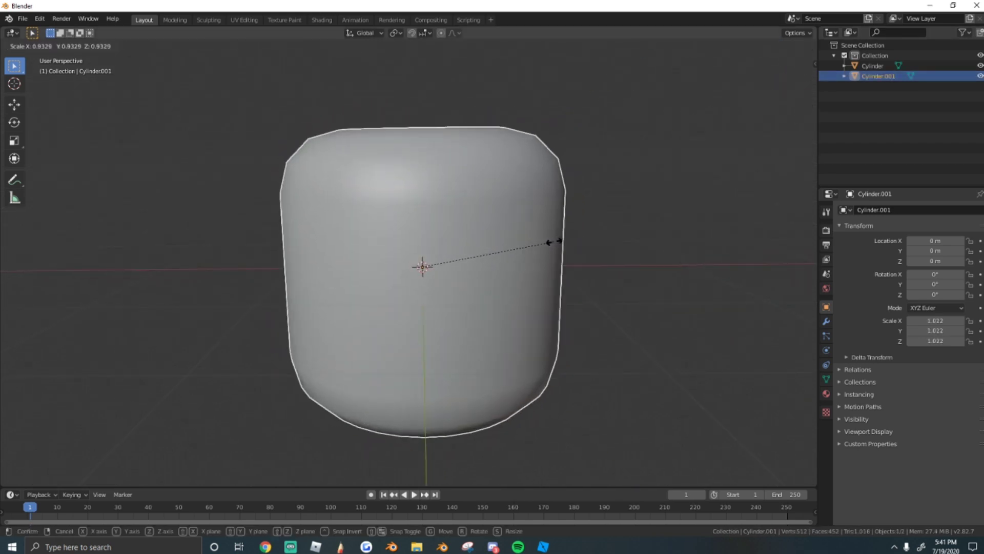
pyautogui.click(553, 241)
pyautogui.moveTo(539, 237); pyautogui.dragTo(564, 233, button='middle')
pyautogui.press('s')
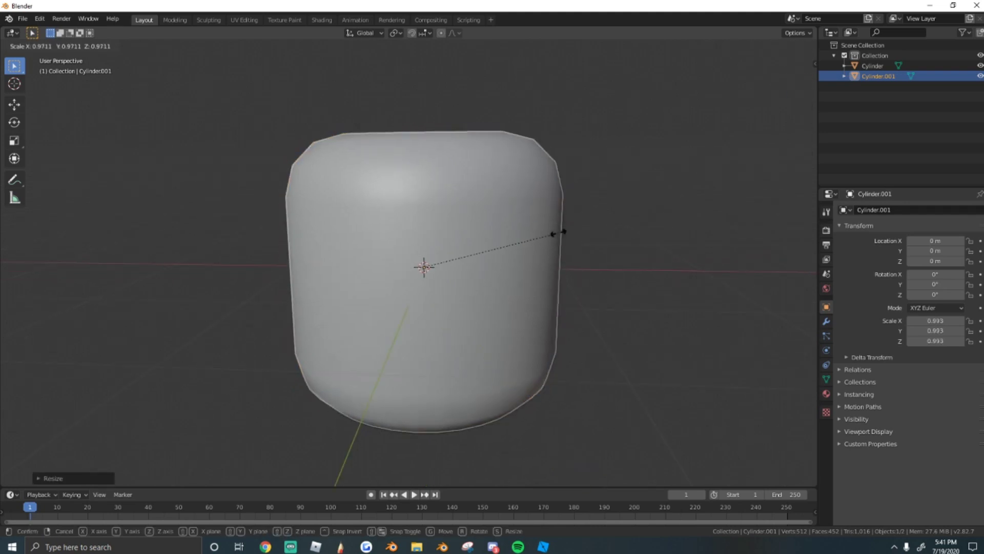
pyautogui.click(564, 235)
pyautogui.scroll(-1, 494, 233)
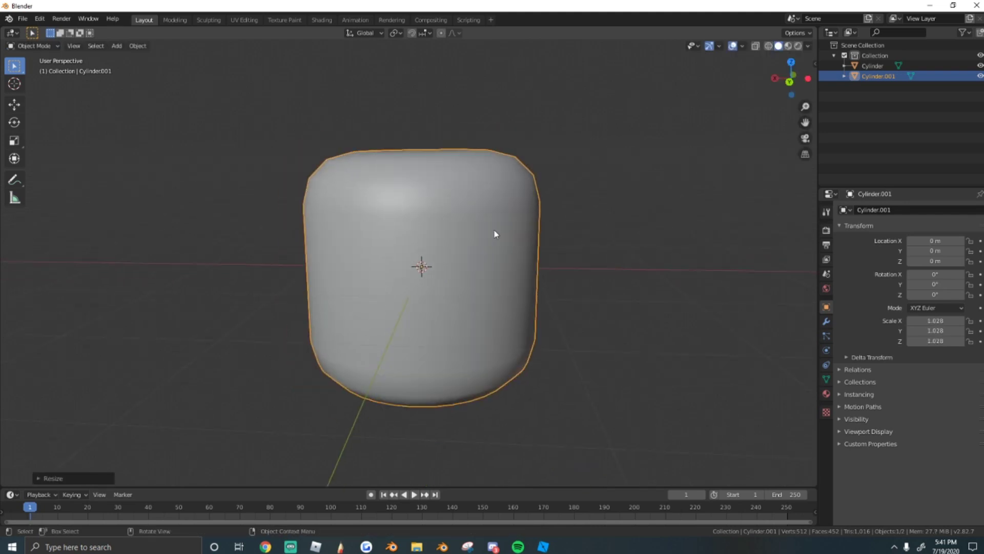
pyautogui.press('s')
pyautogui.click(549, 247)
pyautogui.moveTo(550, 246); pyautogui.dragTo(484, 251, button='middle')
# Step: In Edit Mode, select the outer shell's entire mesh, flip its normals, and return to Object Mode
pyautogui.press('Tab')
pyautogui.scroll(1, 494, 254)
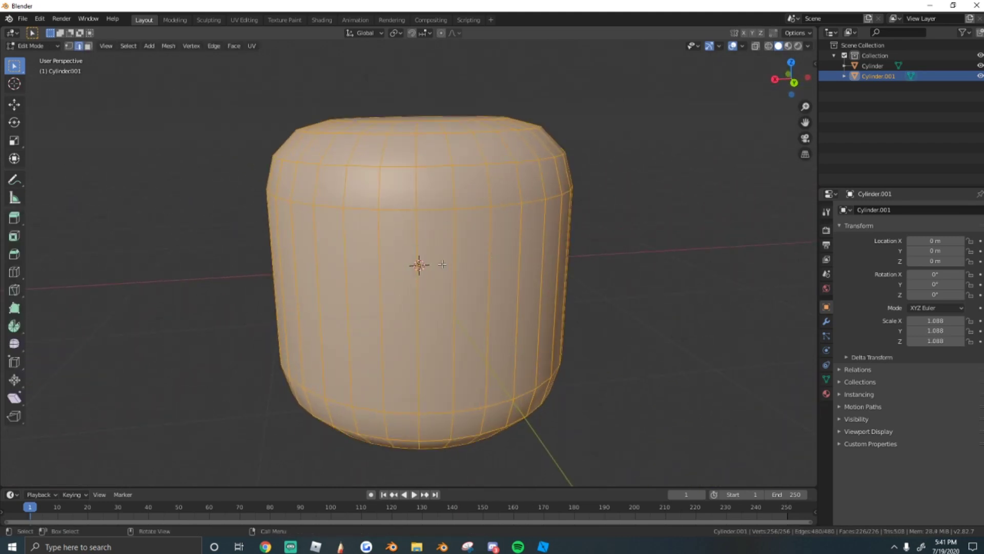
pyautogui.click(284, 106)
pyautogui.press('w')
pyautogui.press('a')
pyautogui.hotkey('alt', 'a')
pyautogui.click(234, 47)
pyautogui.press('Escape')
pyautogui.press('a')
pyautogui.click(234, 47)
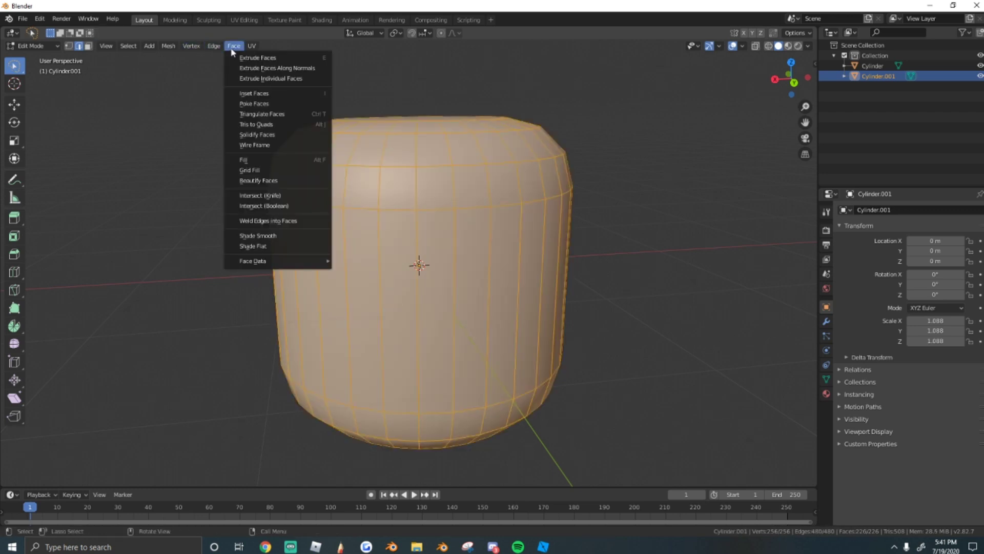
pyautogui.moveTo(203, 47)
pyautogui.moveTo(173, 49)
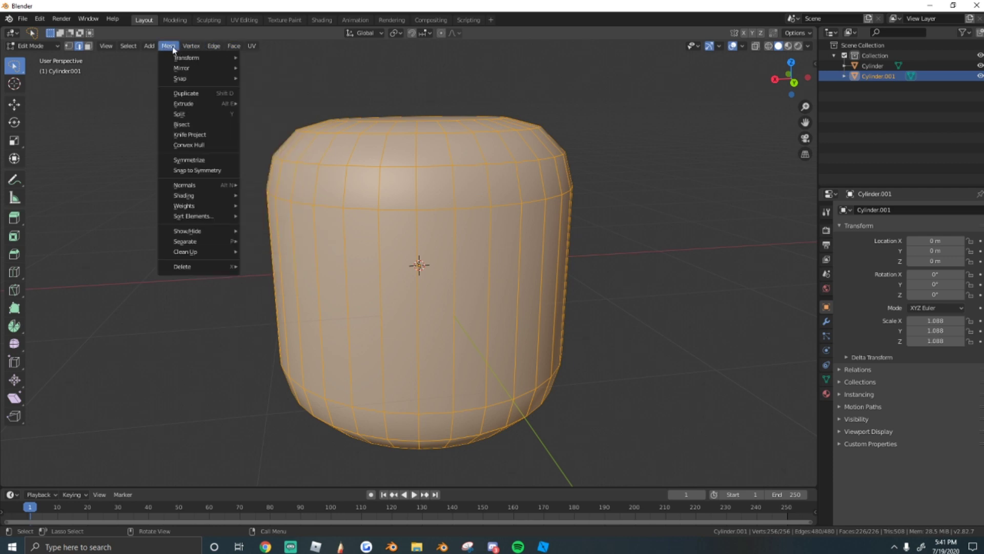
pyautogui.moveTo(198, 190)
pyautogui.click(269, 185)
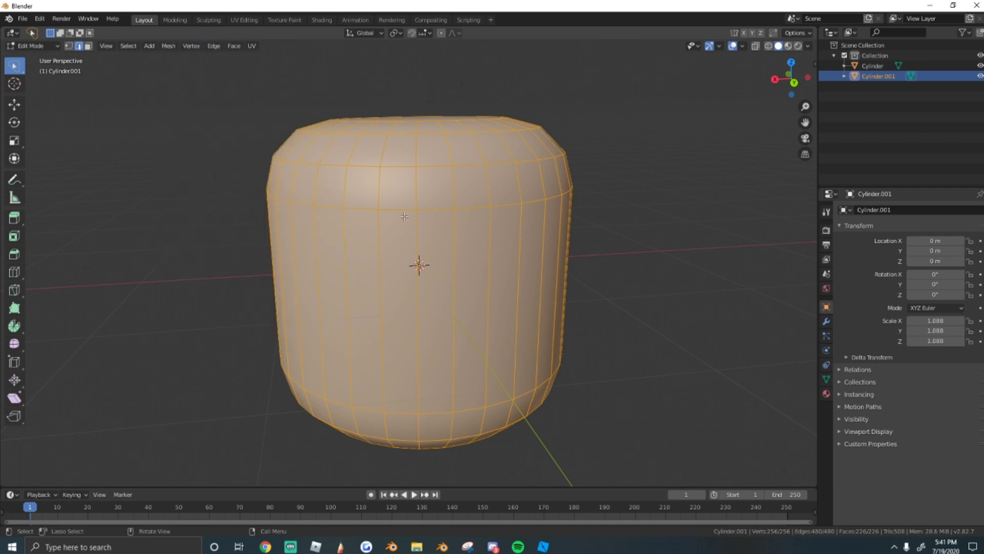
pyautogui.press('Tab')
# Step: Compare the inner head and the outer shell by selecting each one and toggling the shell's visibility
pyautogui.moveTo(401, 196); pyautogui.dragTo(473, 241, button='middle')
pyautogui.press('a')
pyautogui.click(554, 198)
pyautogui.click(553, 198)
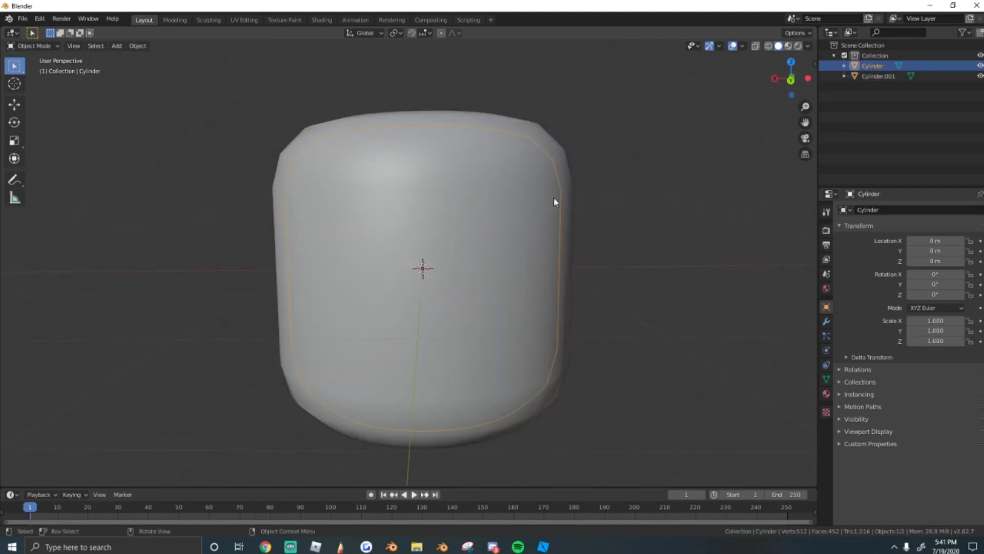
pyautogui.click(476, 220)
pyautogui.click(981, 76)
pyautogui.click(981, 76)
pyautogui.click(981, 77)
pyautogui.click(981, 77)
# Step: Select both the inner head and the outer shell and join them into a single object
pyautogui.press('a')
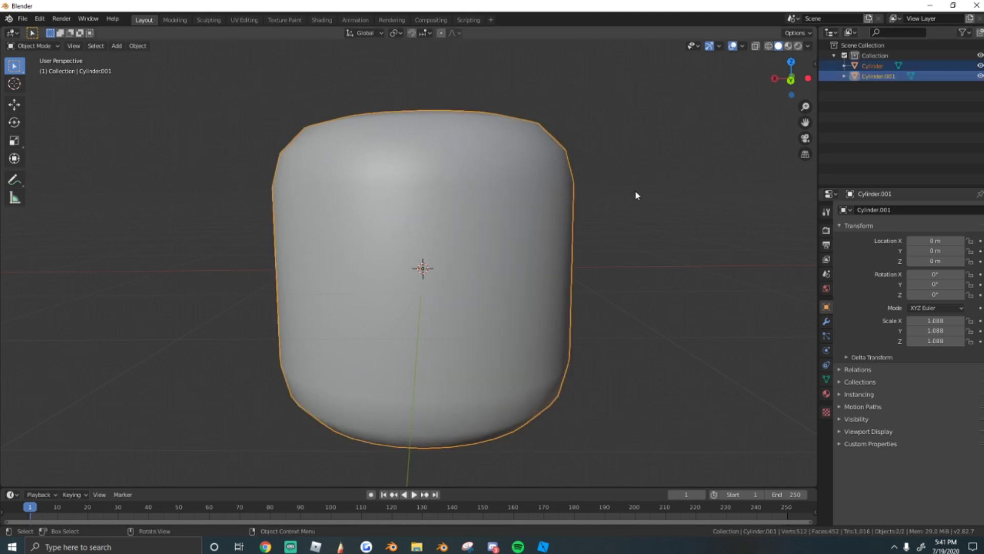
pyautogui.scroll(-3, 468, 281)
pyautogui.keyDown('alt'); pyautogui.moveTo(464, 273); pyautogui.dragTo(484, 264, button='middle'); pyautogui.keyUp('alt')
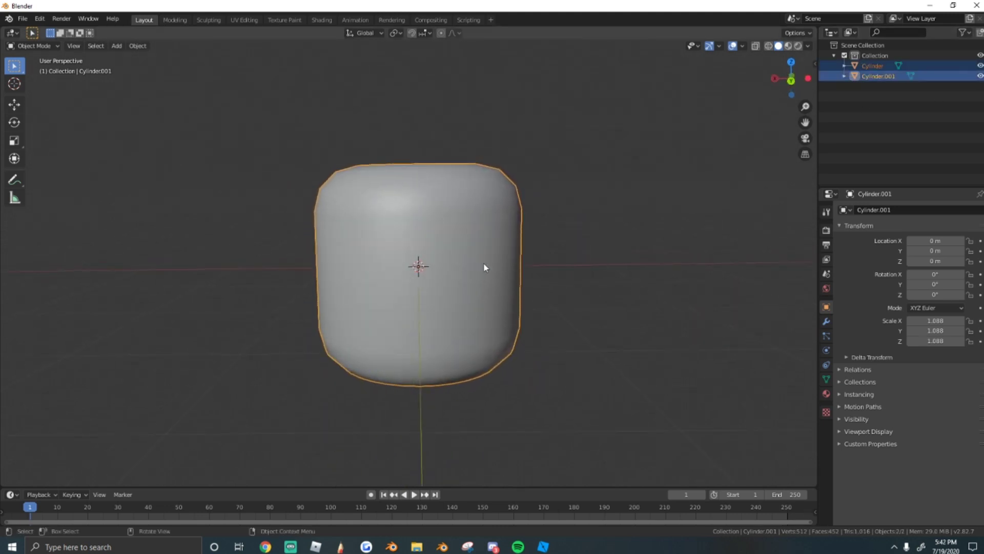
pyautogui.hotkey('ctrl', 'j')
# Step: Examine the joined head inside and out, switching between Edit Mode and Object Mode
pyautogui.press('Tab')
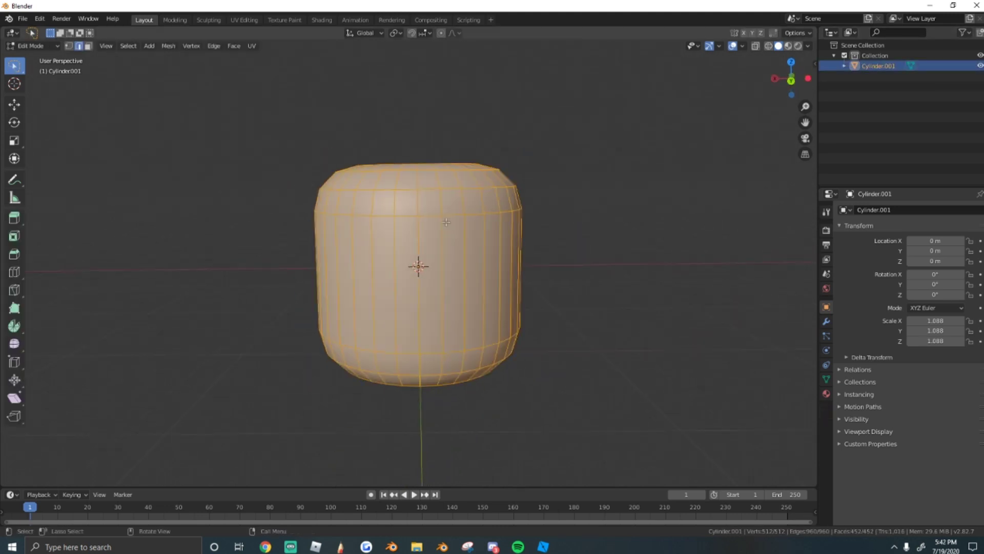
pyautogui.press('Tab')
pyautogui.press('Tab')
pyautogui.scroll(10, 446, 222)
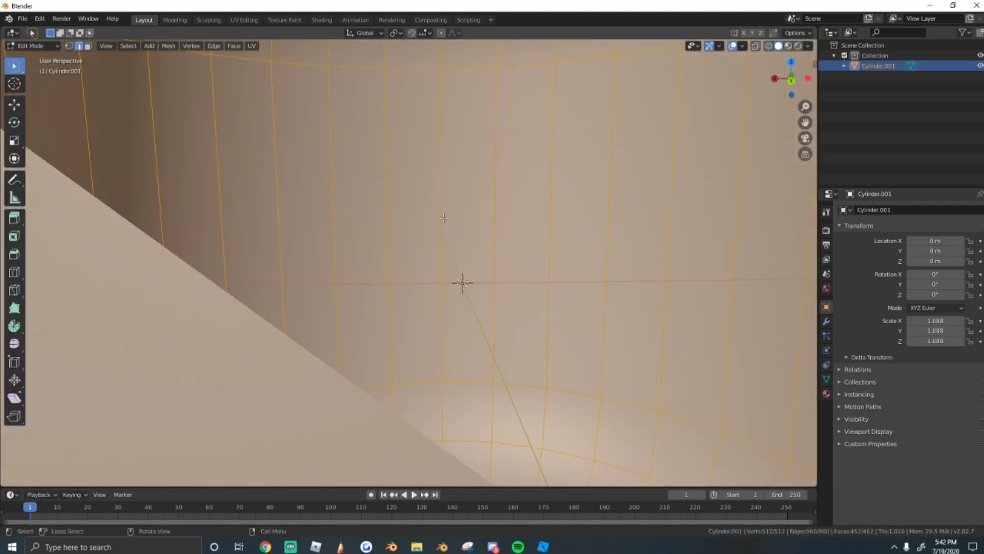
pyautogui.scroll(-10, 440, 217)
pyautogui.press('Tab')
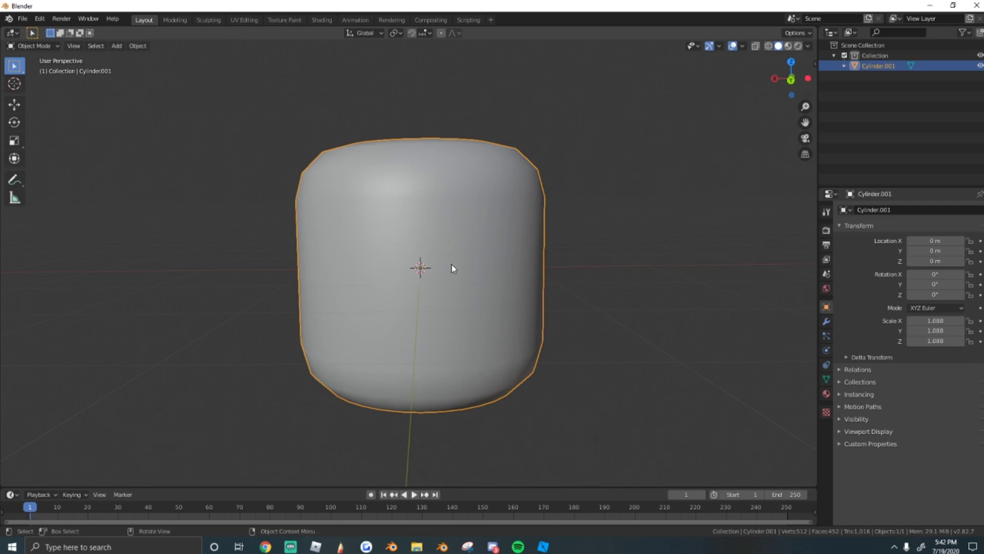
pyautogui.scroll(-2, 453, 269)
pyautogui.moveTo(453, 278)
pyautogui.mouseDown(button='middle')
pyautogui.moveTo(438, 282)
pyautogui.moveTo(452, 282)
pyautogui.mouseUp(button='middle')
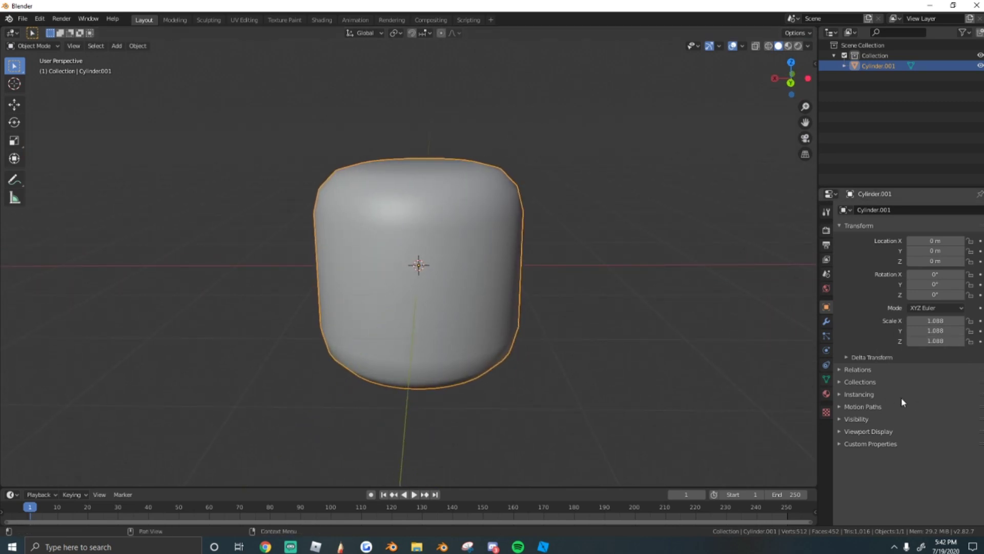
pyautogui.click(830, 396)
pyautogui.click(902, 258)
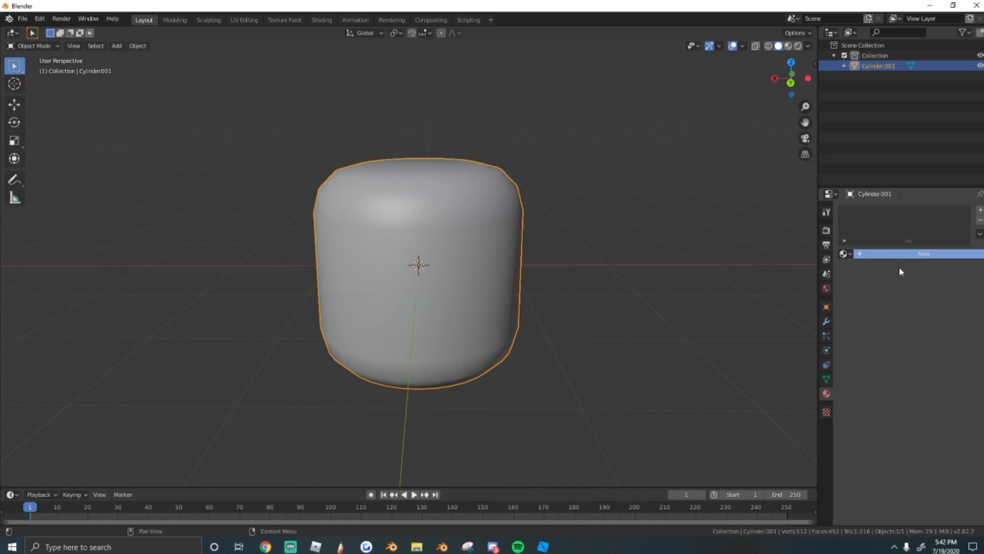
pyautogui.moveTo(532, 309); pyautogui.dragTo(513, 296, button='middle')
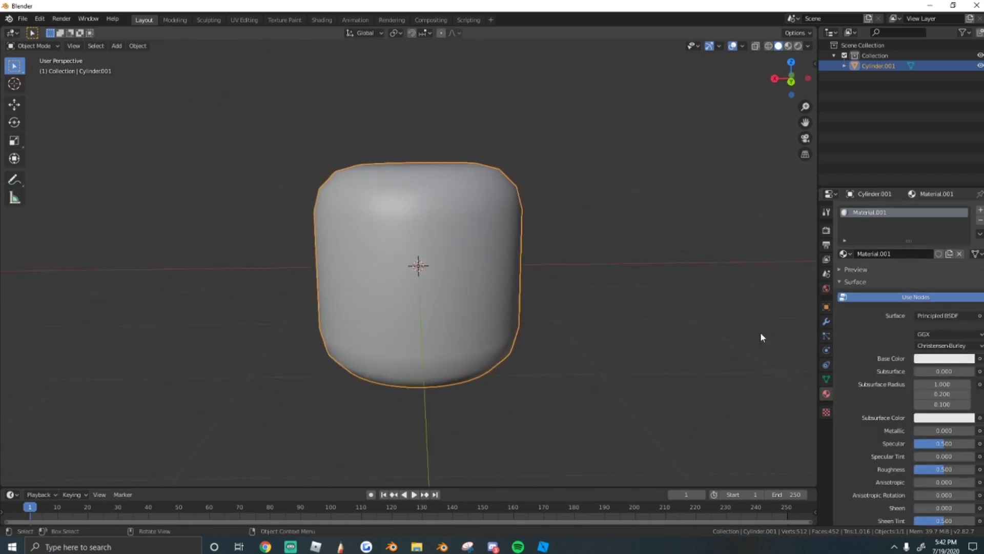
pyautogui.click(980, 359)
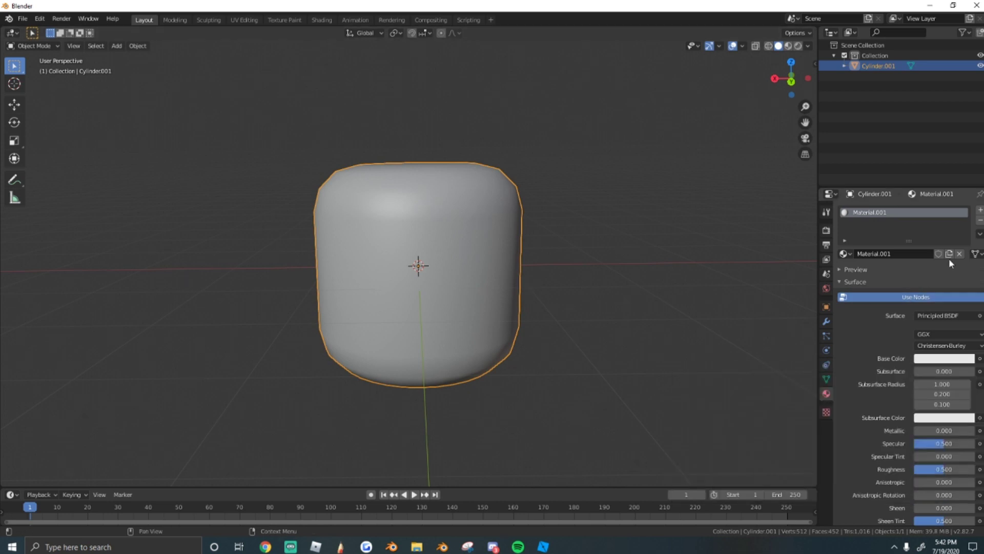
pyautogui.click(980, 220)
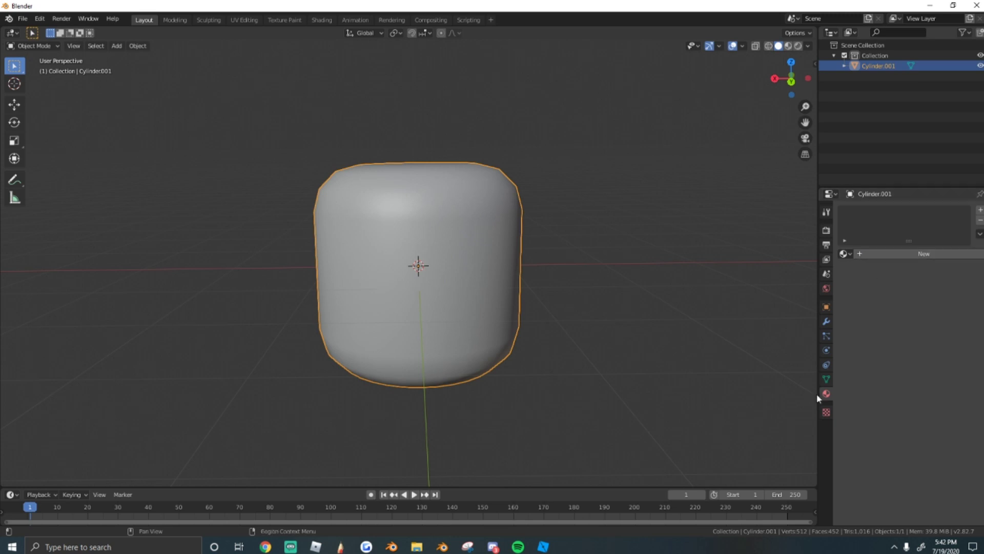
# Step: Add a new material to the joined head and use the image sNOWBOARED29.png as its Base Color texture
pyautogui.click(912, 254)
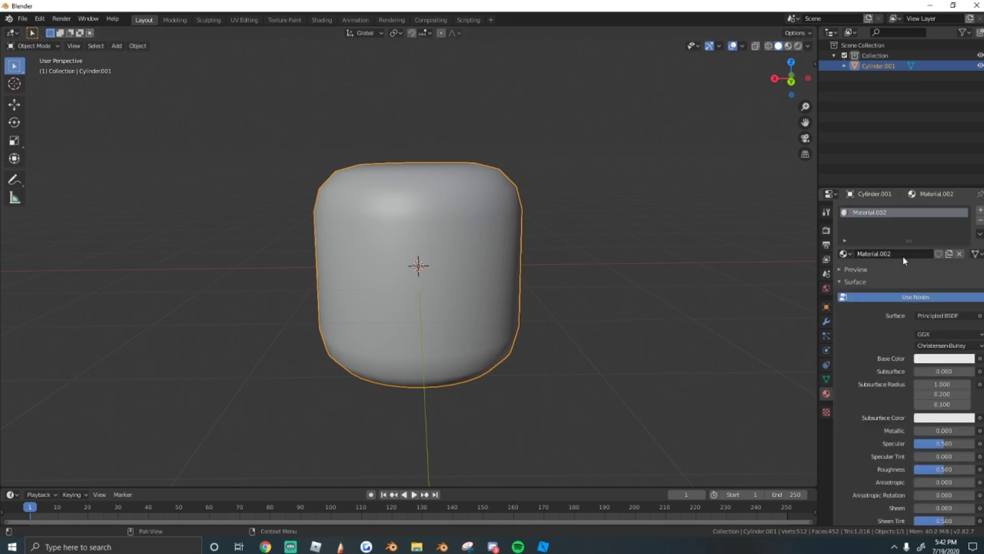
pyautogui.click(980, 359)
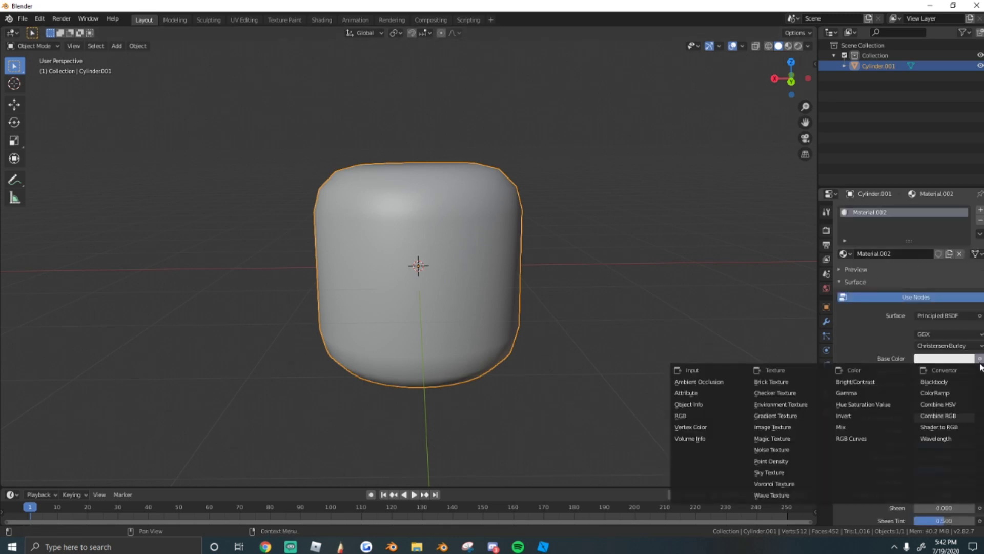
pyautogui.click(768, 428)
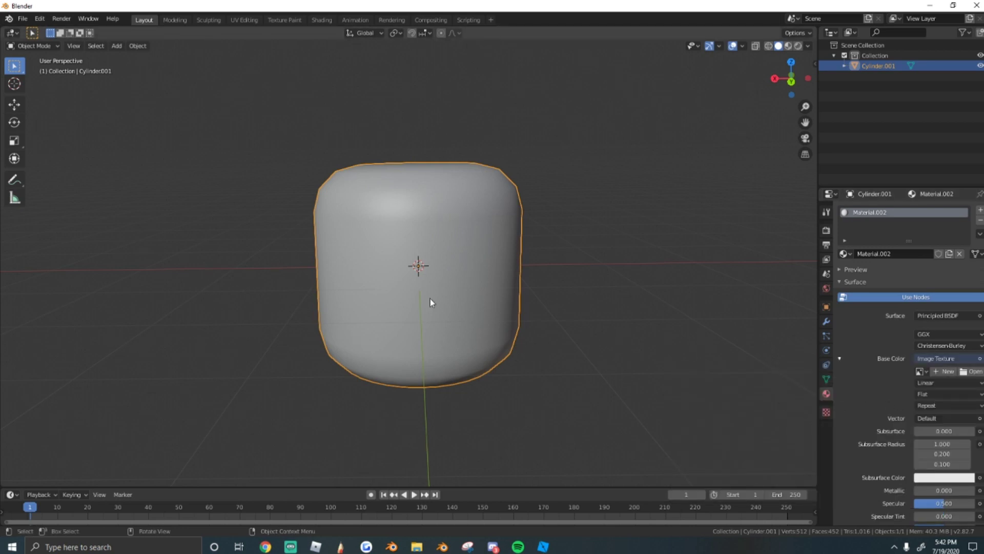
pyautogui.click(971, 372)
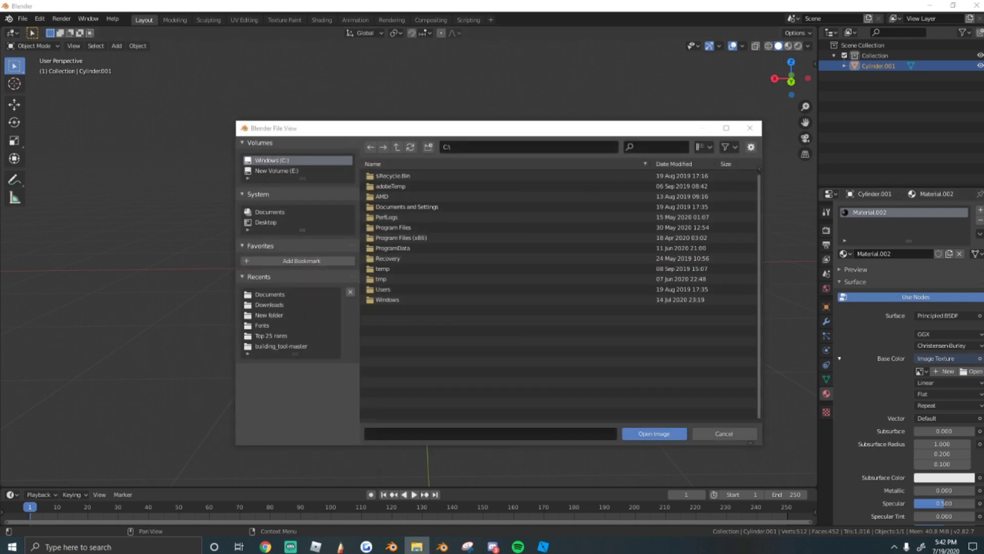
pyautogui.moveTo(983, 328); pyautogui.dragTo(567, 328)
pyautogui.click(653, 433)
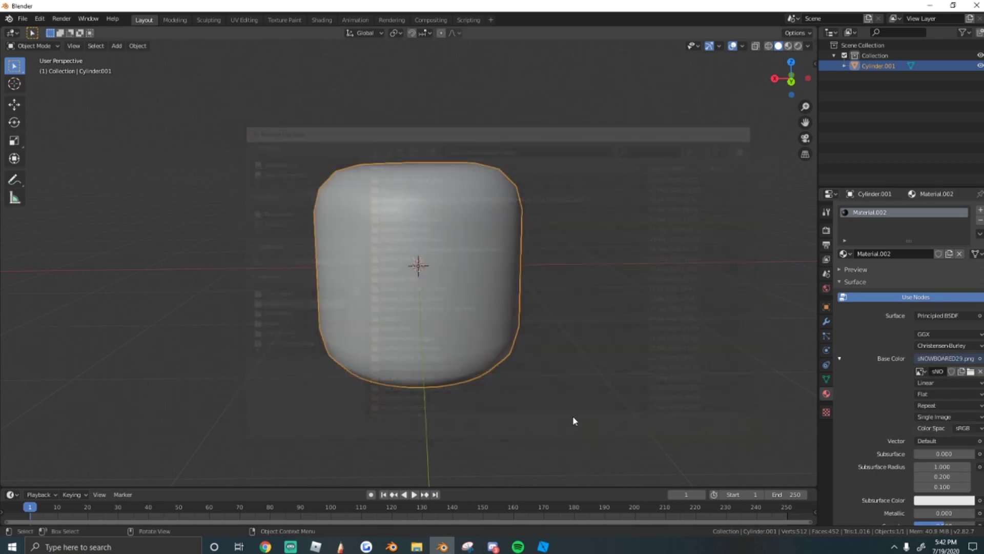
# Step: Display the textured head in Material Preview shading
pyautogui.moveTo(482, 307)
pyautogui.mouseDown(button='middle')
pyautogui.moveTo(416, 305)
pyautogui.moveTo(442, 306)
pyautogui.moveTo(592, 362)
pyautogui.moveTo(685, 278)
pyautogui.moveTo(479, 303)
pyautogui.moveTo(540, 341)
pyautogui.moveTo(501, 330)
pyautogui.moveTo(455, 282)
pyautogui.moveTo(464, 271)
pyautogui.mouseUp(button='middle')
pyautogui.press('z')
pyautogui.click(424, 376)
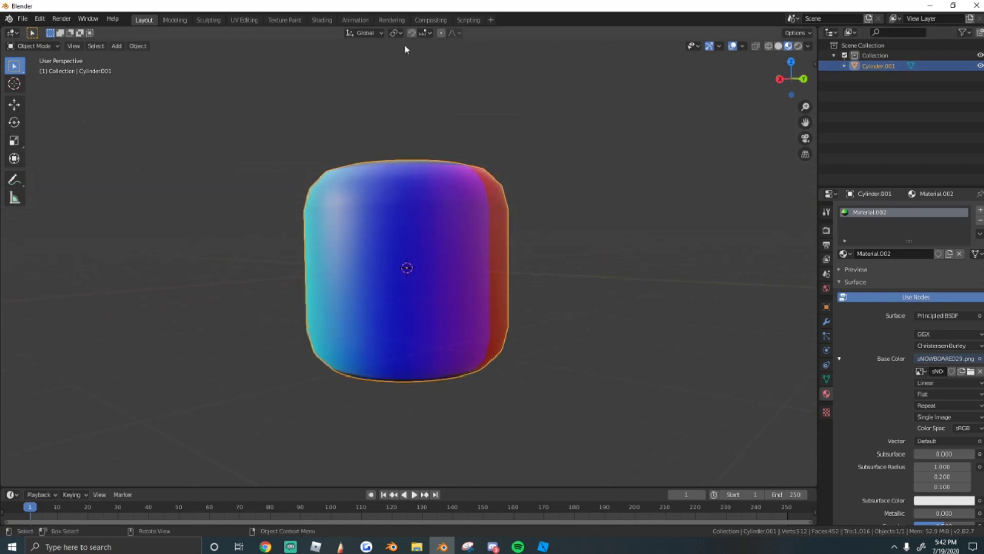
# Step: In the UV Editing workspace, project the whole mesh's UVs from the right orthographic view
pyautogui.click(245, 23)
pyautogui.scroll(7, 444, 224)
pyautogui.scroll(4, 212, 352)
pyautogui.scroll(-6, 263, 331)
pyautogui.scroll(3, 571, 294)
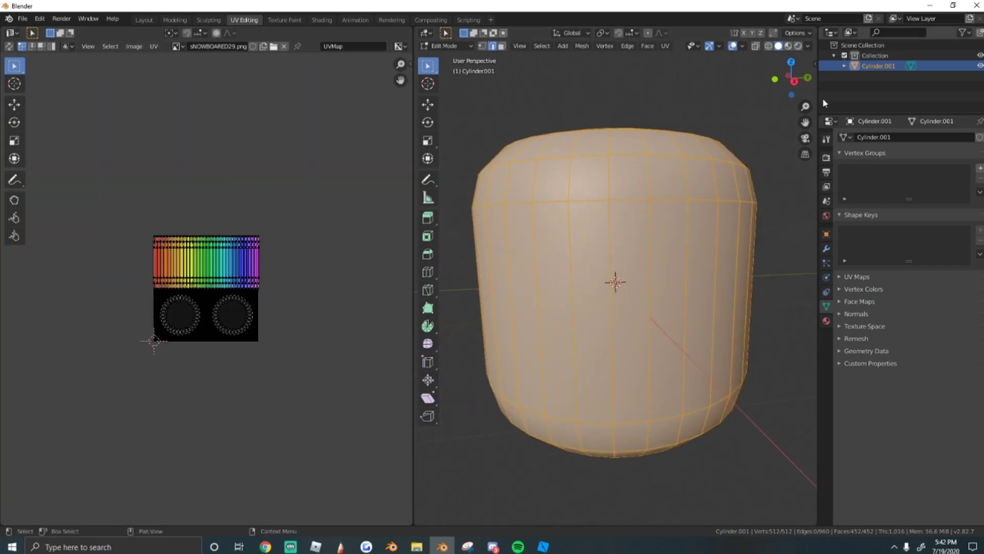
pyautogui.press('KP_3')
pyautogui.scroll(3, 605, 252)
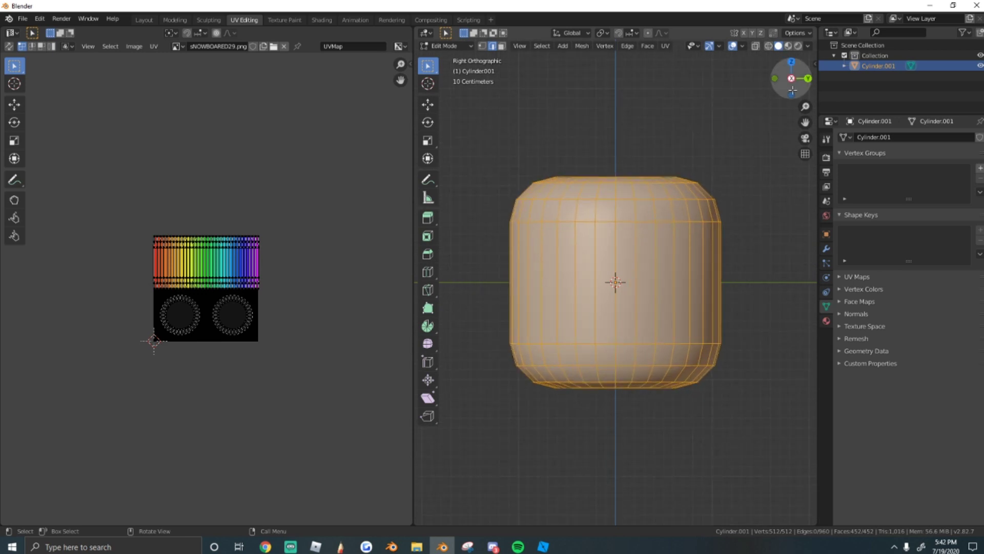
pyautogui.press('ctrl+KP_3')
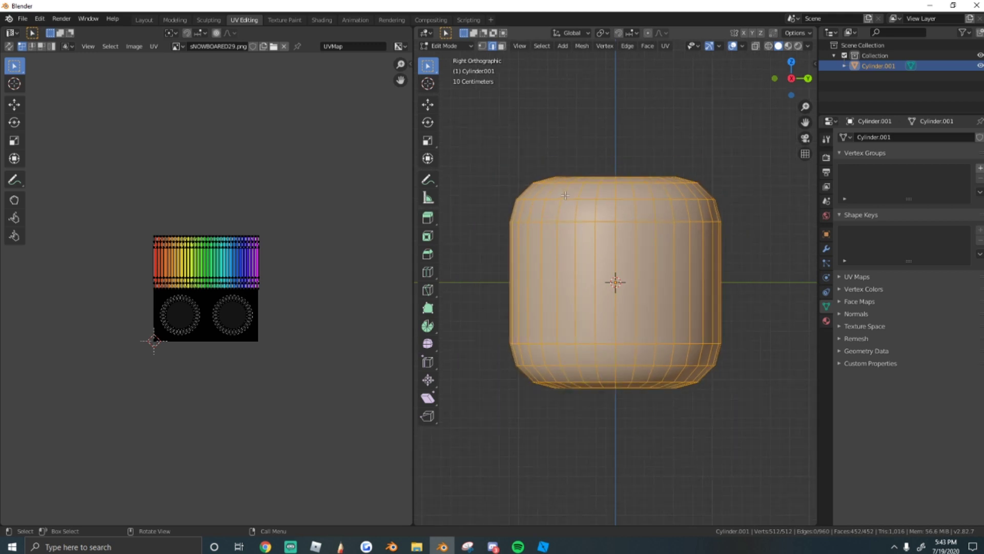
pyautogui.press('u')
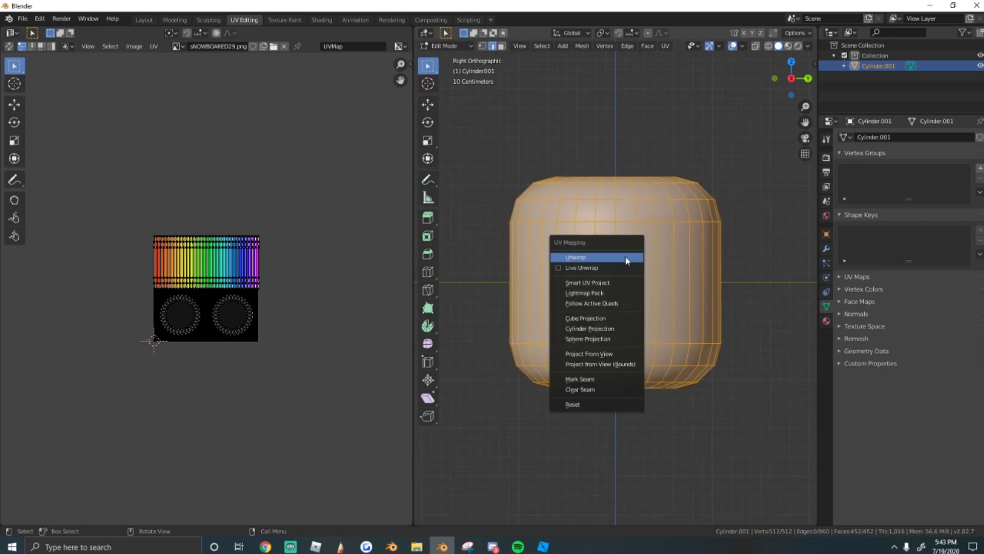
pyautogui.click(586, 355)
# Step: Move all the projected UVs off the rainbow and into the black lower half of the texture image
pyautogui.scroll(5, 195, 286)
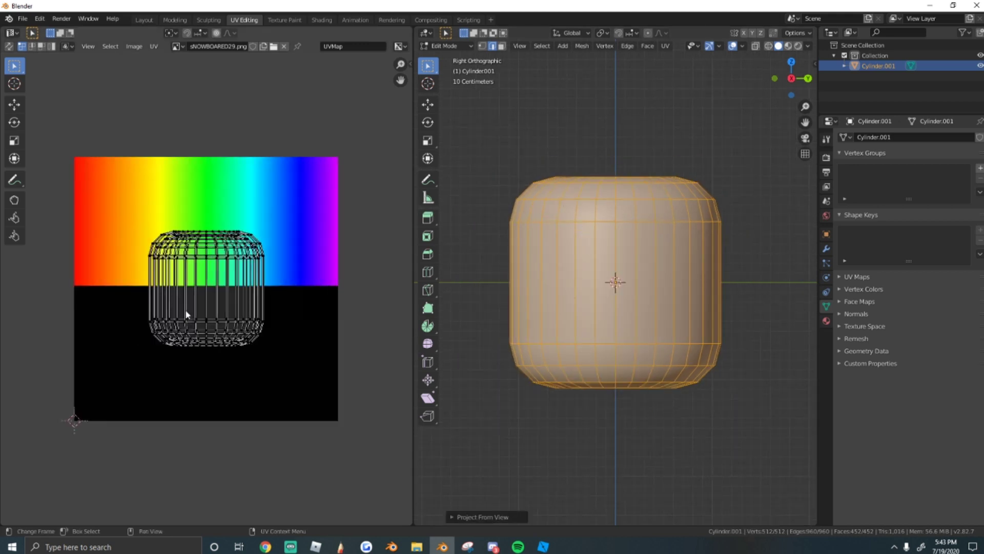
pyautogui.press('g')
pyautogui.click(296, 362)
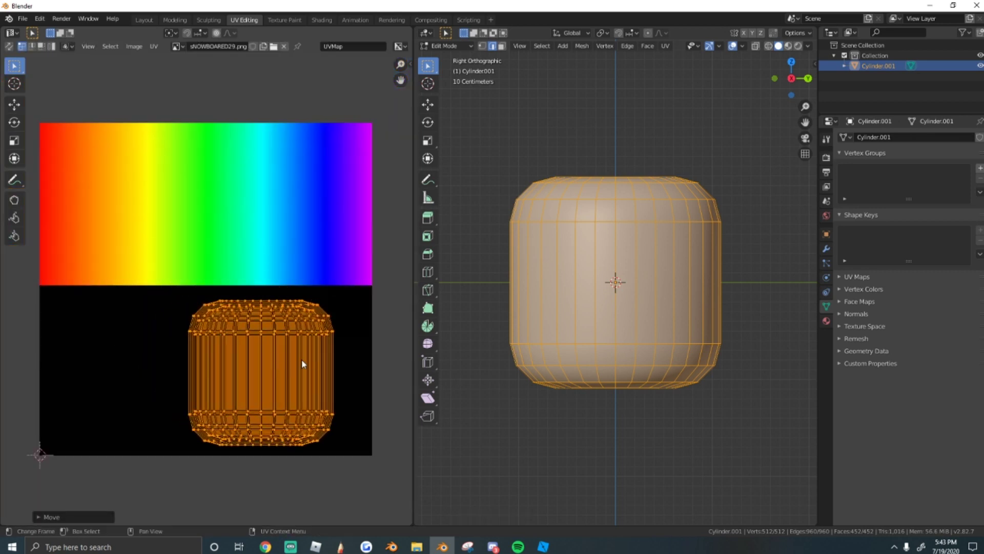
pyautogui.scroll(1, 349, 359)
pyautogui.press('z')
pyautogui.press('z')
pyautogui.press('z')
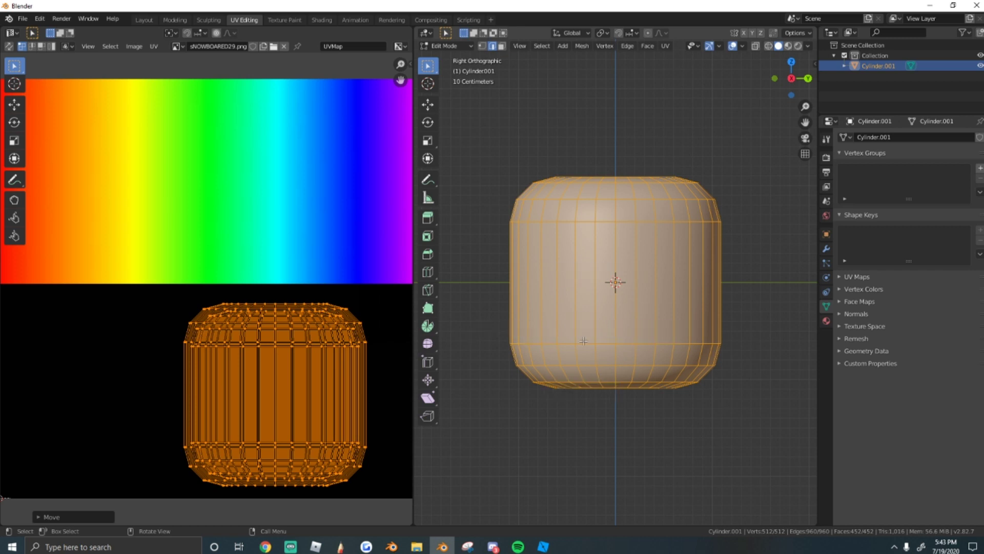
# Step: Display the 3D view in Material Preview shading, keeping the head's whole mesh selected
pyautogui.press('z')
pyautogui.click(586, 388)
pyautogui.scroll(1, 612, 338)
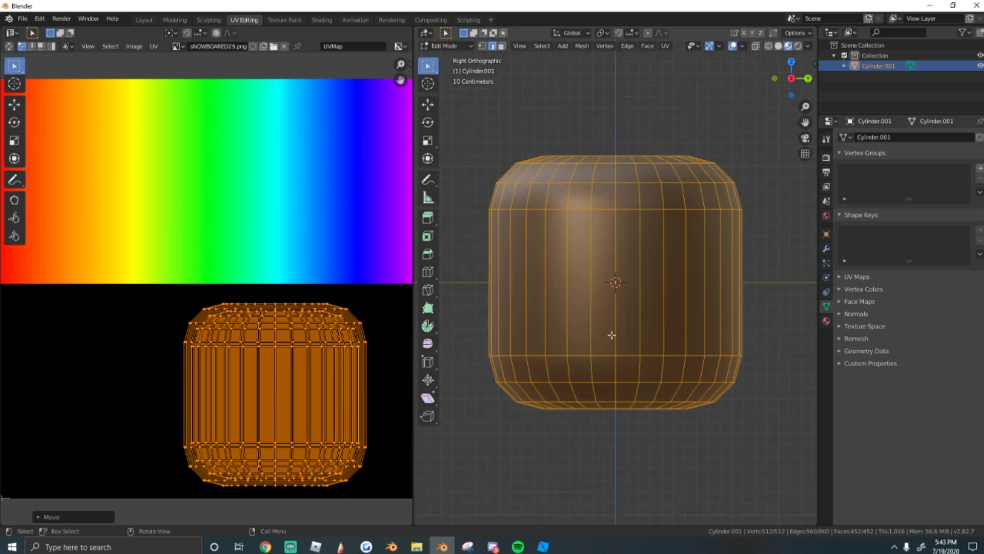
pyautogui.hotkey('alt', 'a')
pyautogui.press('a')
pyautogui.hotkey('alt', 'a')
pyautogui.press('a')
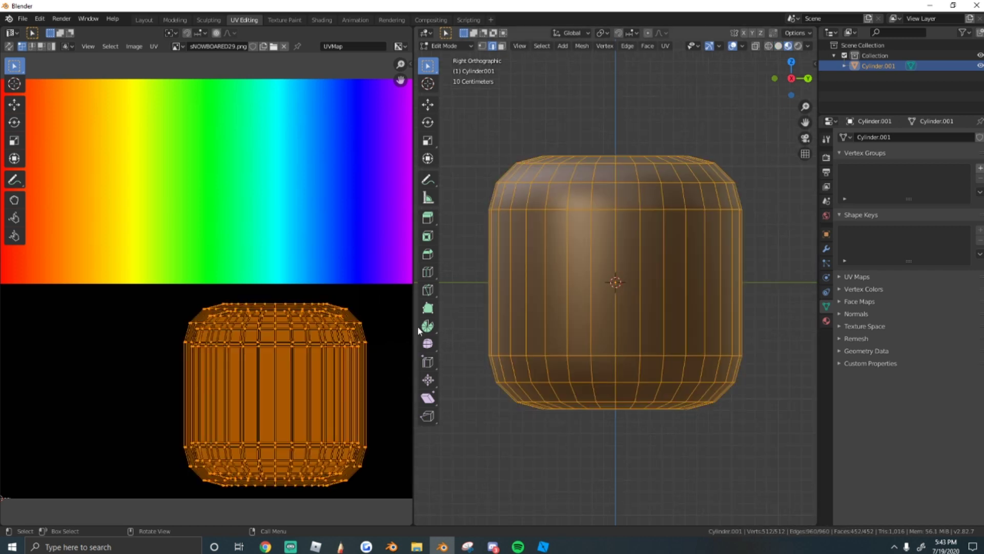
# Step: Deselect all UVs and select only the larger, linked UV island that belongs to the head's outer shell
pyautogui.scroll(6, 228, 316)
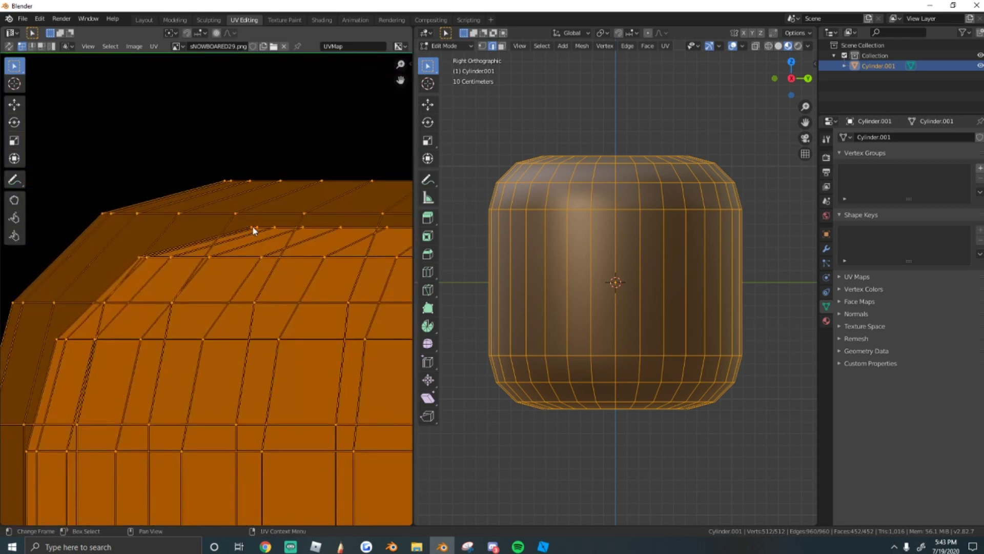
pyautogui.scroll(-6, 251, 228)
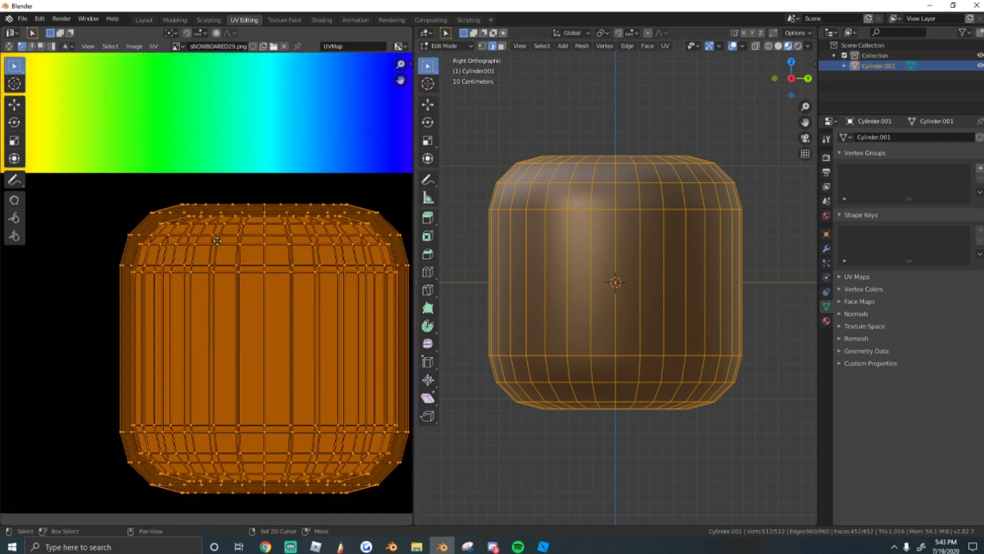
pyautogui.hotkey('alt', 'a')
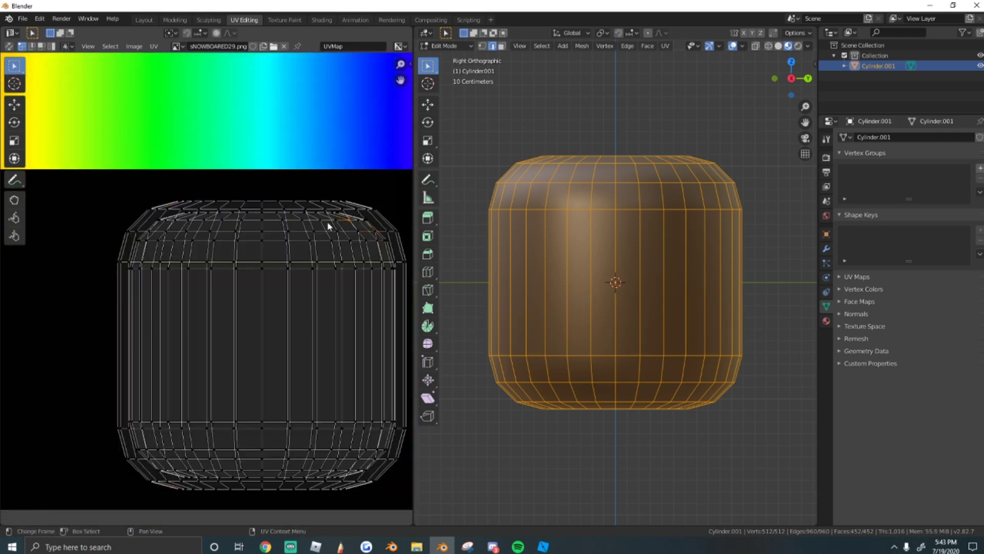
pyautogui.scroll(2, 279, 224)
pyautogui.scroll(1, 295, 210)
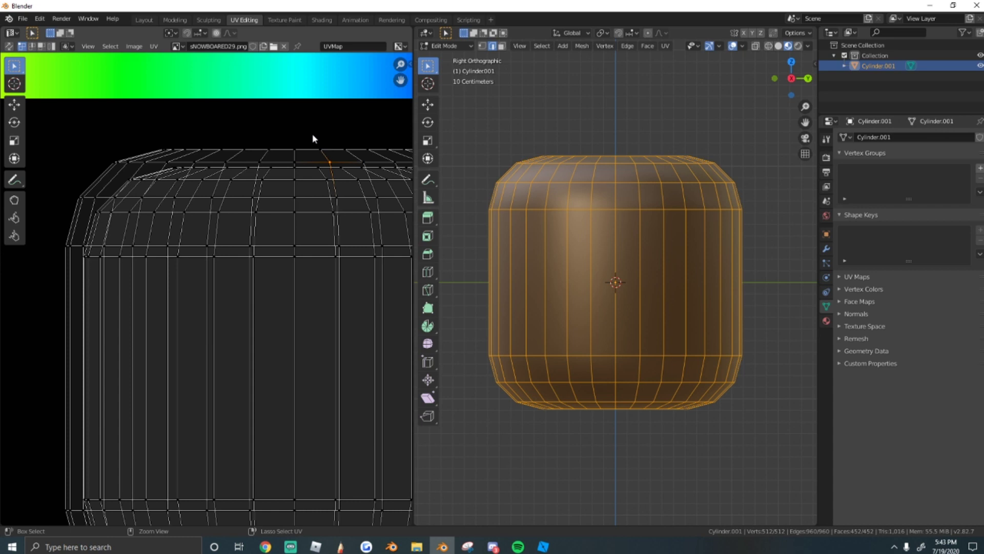
pyautogui.click(321, 149)
pyautogui.press('a')
pyautogui.scroll(-6, 295, 203)
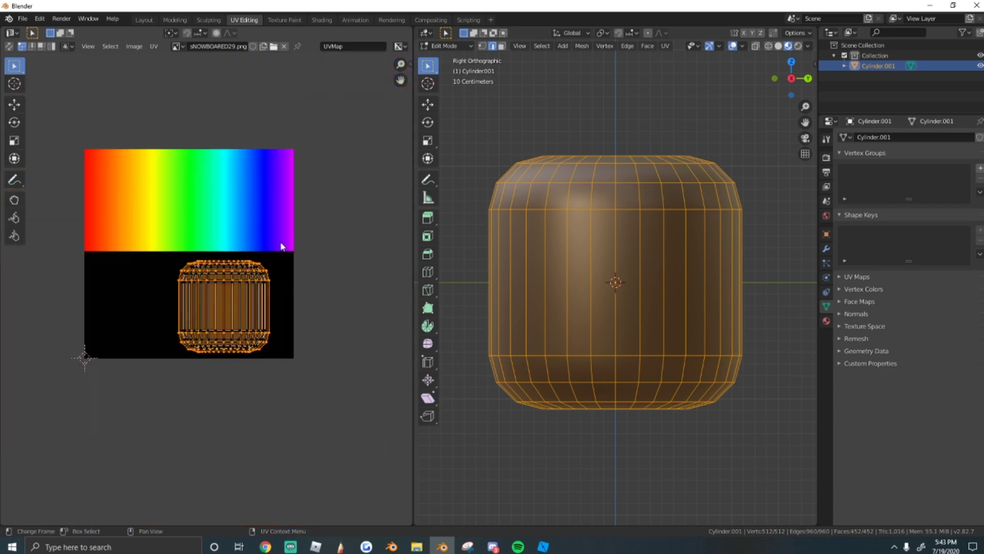
# Step: Move the outer shell's UV island up onto the rainbow half of the texture and rotate it by -90 degrees
pyautogui.scroll(1, 266, 318)
pyautogui.press('g')
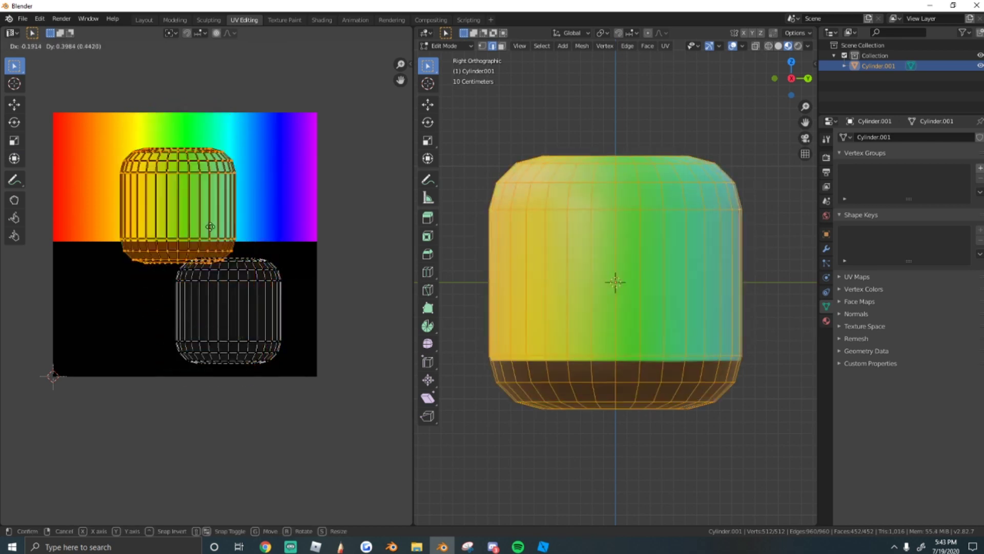
pyautogui.click(212, 213)
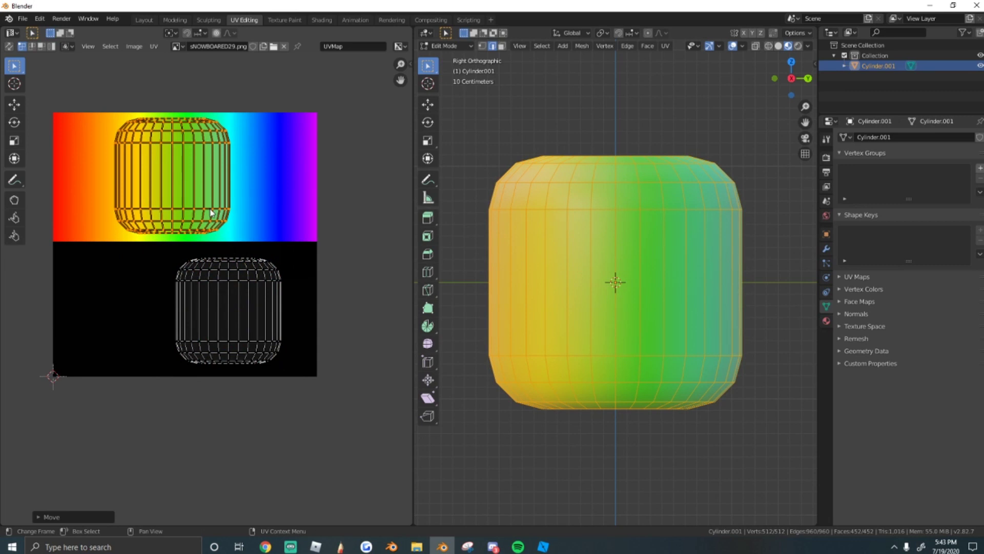
pyautogui.write('r90')
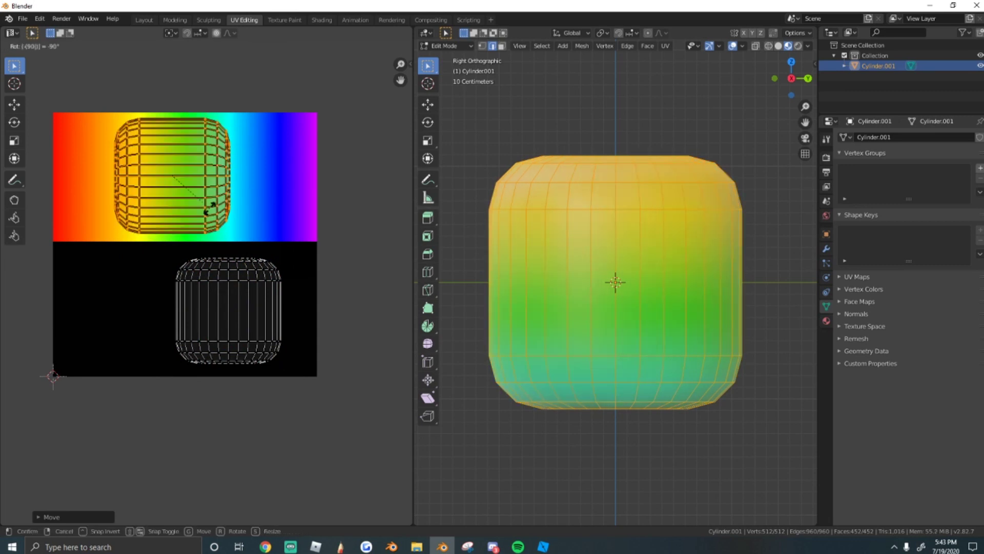
pyautogui.press('Return')
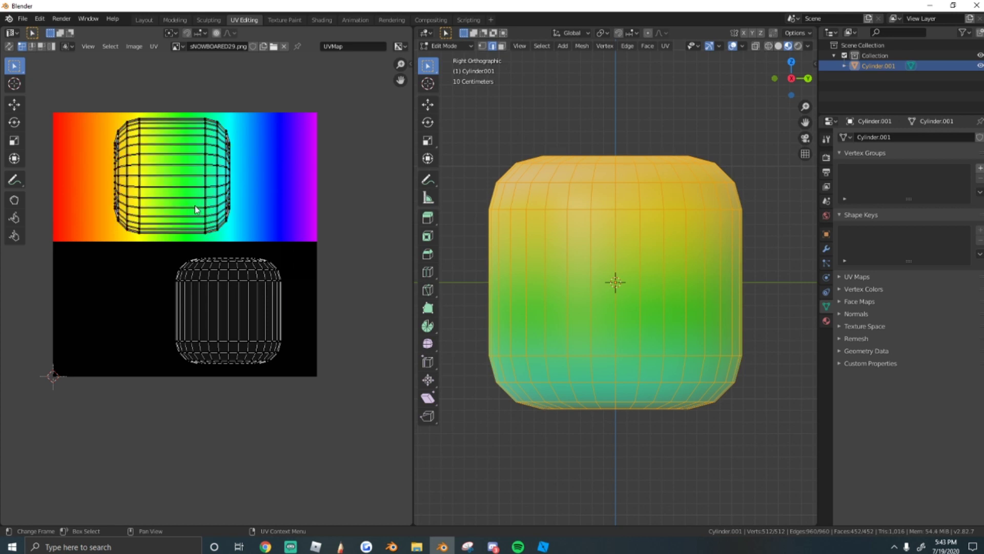
# Step: Reselect the outer shell's linked UV island and stretch it along X to about the width of the rainbow
pyautogui.rightClick(141, 180)
pyautogui.click(218, 172)
pyautogui.hotkey('ctrl', 'l')
pyautogui.press('s')
pyautogui.press('x')
pyautogui.click(281, 173)
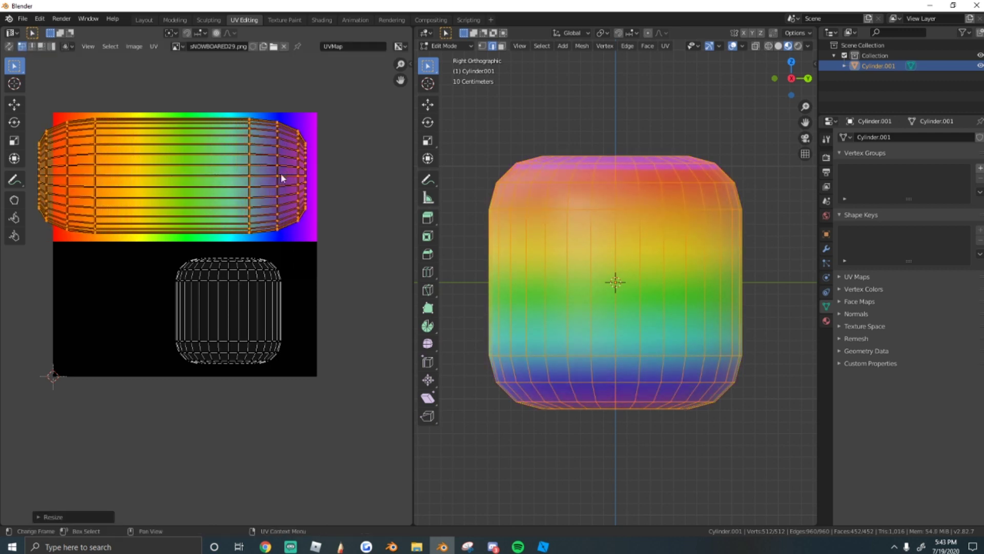
# Step: Try squeezing the outer shell's UV island along X into a narrow strip over the blue part of the rainbow
pyautogui.press('g')
pyautogui.click(319, 179)
pyautogui.press('x')
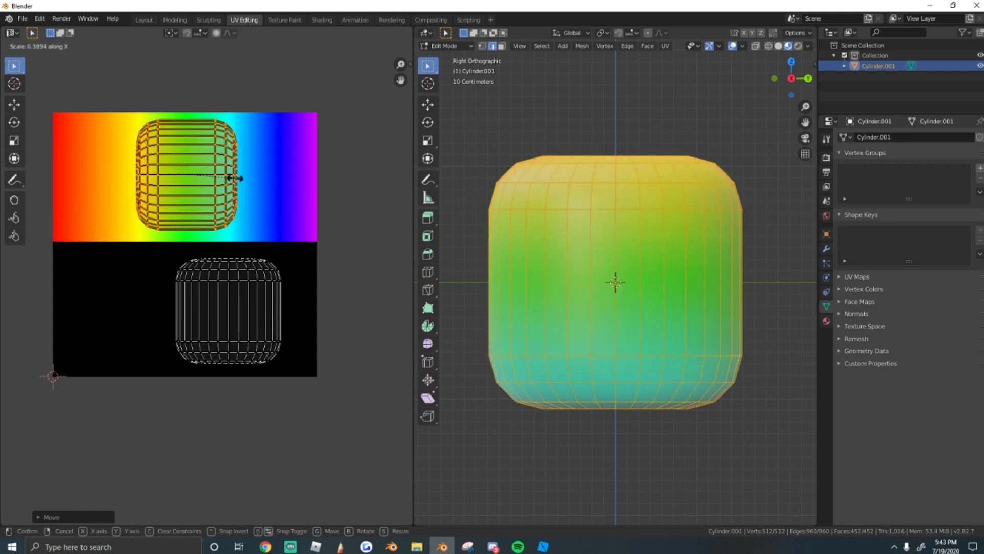
pyautogui.click(281, 174)
pyautogui.press('g')
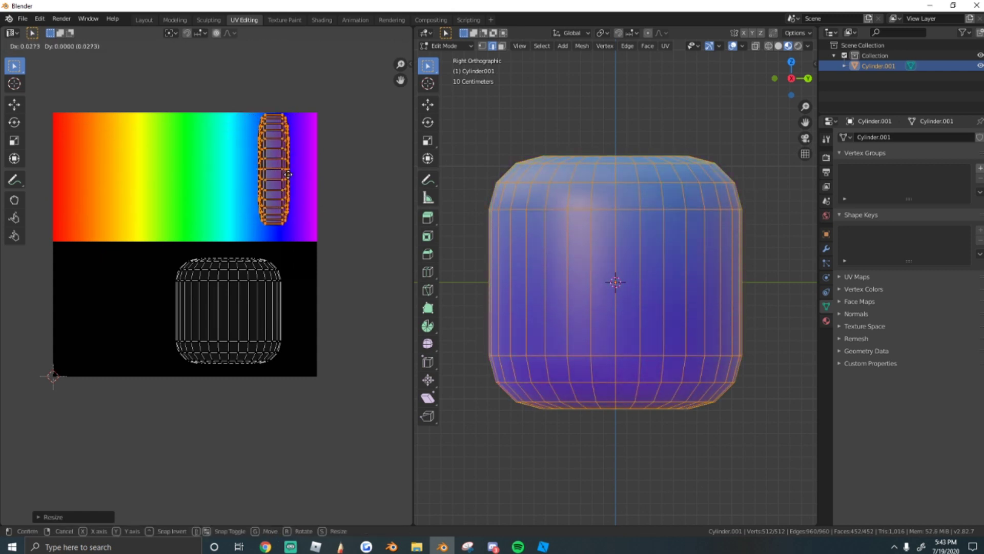
pyautogui.press('s')
pyautogui.click(273, 179)
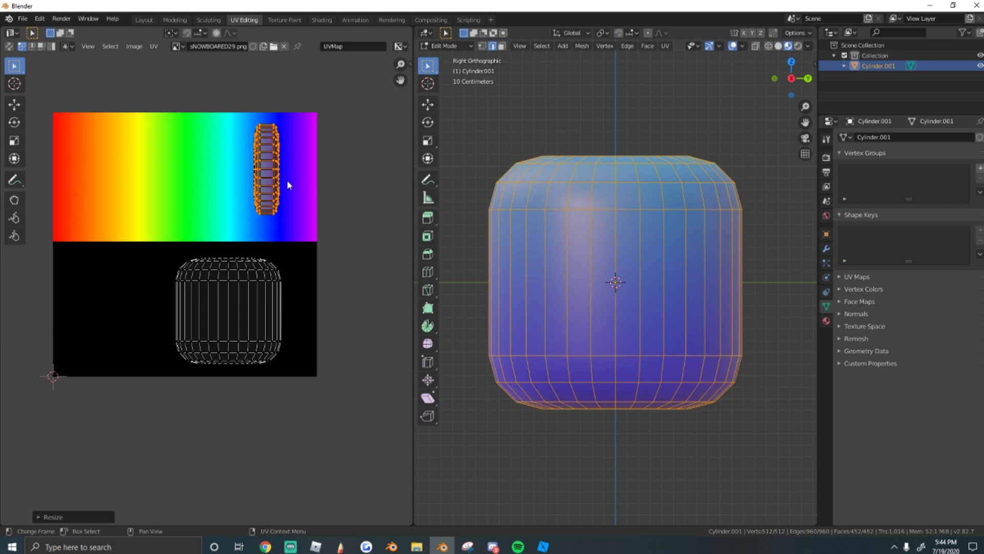
# Step: Try placing the narrow UV island at the rainbow's purple edge and widening it along X
pyautogui.press('g')
pyautogui.click(314, 186)
pyautogui.press('s')
pyautogui.press('x')
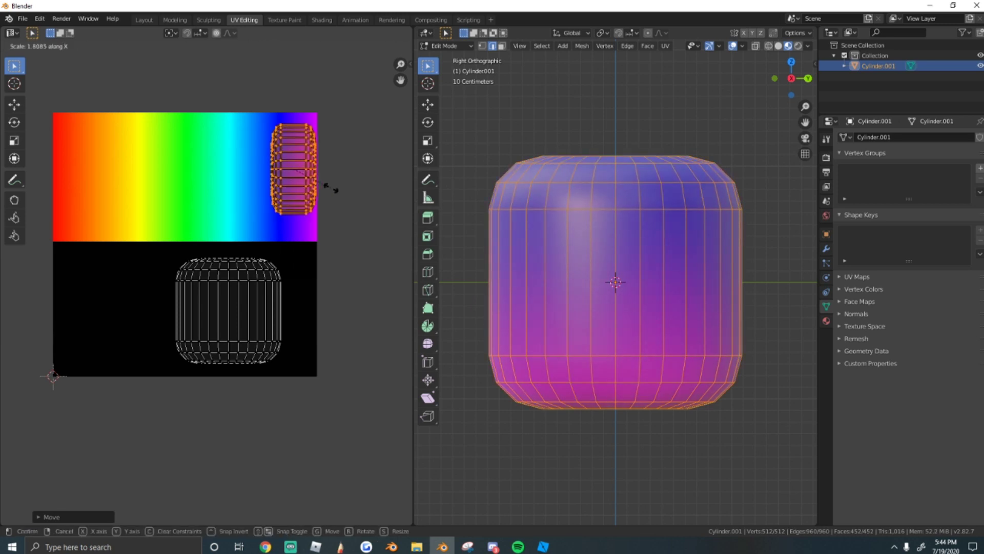
pyautogui.click(331, 188)
# Step: Move the outer shell's UV island back to the middle of the rainbow and stretch it widely along X
pyautogui.press('g')
pyautogui.click(208, 191)
pyautogui.press('s')
pyautogui.press('x')
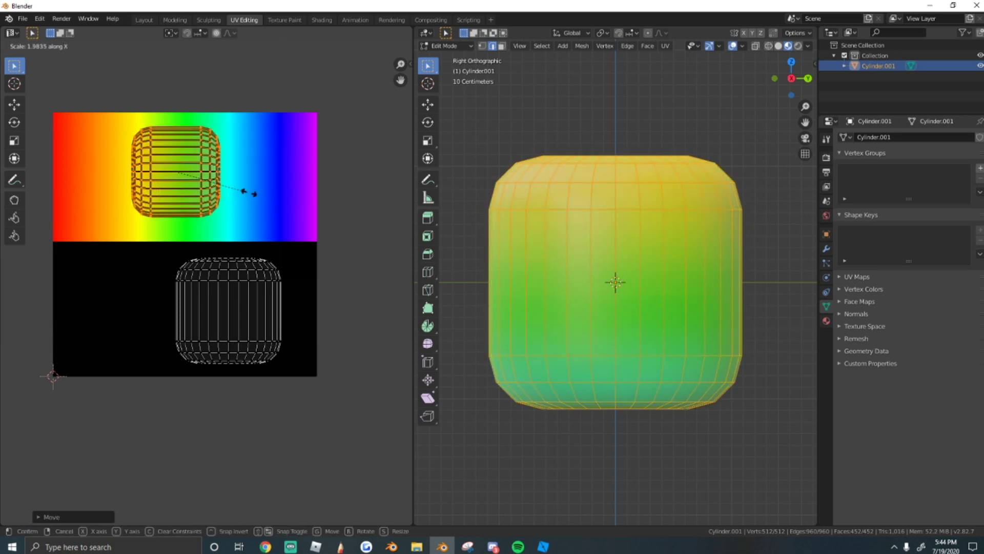
pyautogui.click(406, 198)
# Step: Fine-tune the position and scale of the outer shell's UV island so it spans the rainbow from red to purple
pyautogui.press('g')
pyautogui.click(261, 177)
pyautogui.press('s')
pyautogui.click(308, 192)
pyautogui.press('g')
pyautogui.click(311, 186)
pyautogui.press('s')
pyautogui.click(313, 189)
pyautogui.press('g')
pyautogui.click(311, 189)
# Step: Return to Object Mode, view the rainbow-coloured head in perspective and enlarge the 3D viewport
pyautogui.press('Tab')
pyautogui.scroll(-3, 643, 258)
pyautogui.moveTo(643, 258); pyautogui.dragTo(649, 291, button='middle')
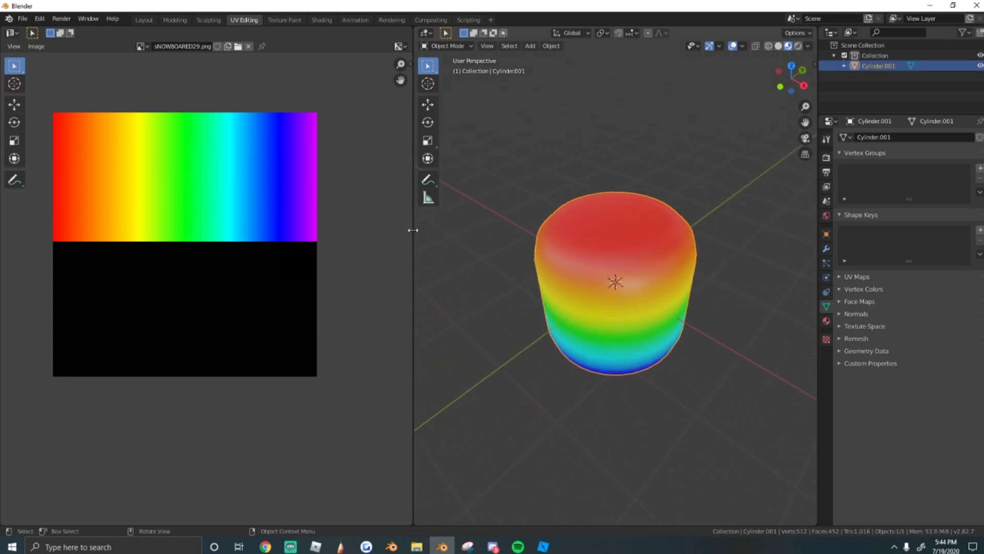
pyautogui.moveTo(413, 232); pyautogui.dragTo(293, 246)
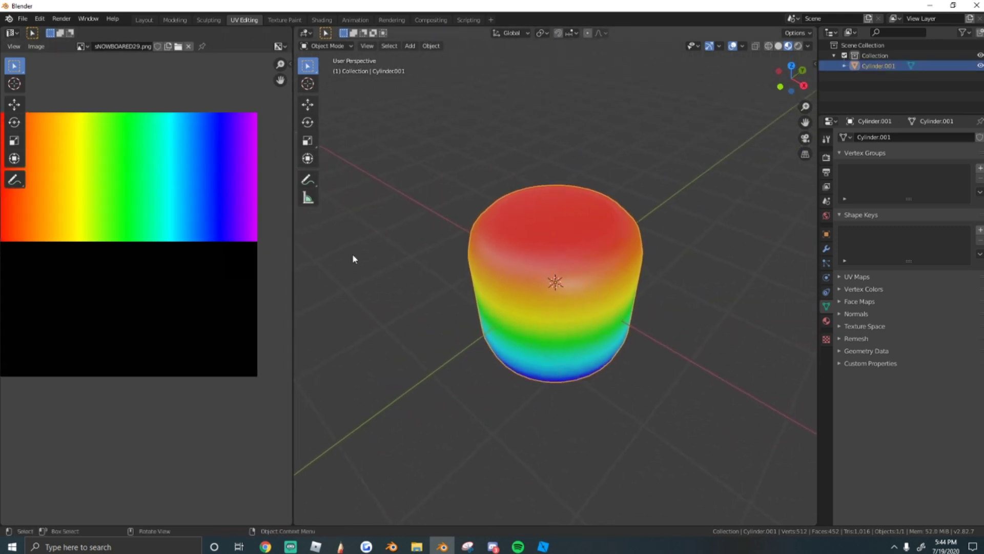
# Step: Export the head as a Wavefront OBJ named untitled.obj in the Documents folder
pyautogui.click(21, 19)
pyautogui.moveTo(65, 171)
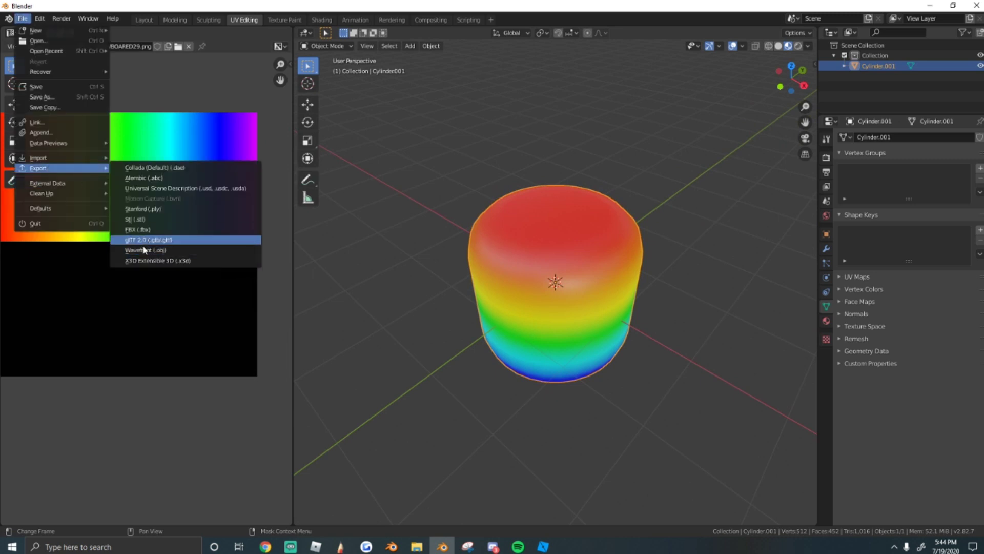
pyautogui.click(170, 250)
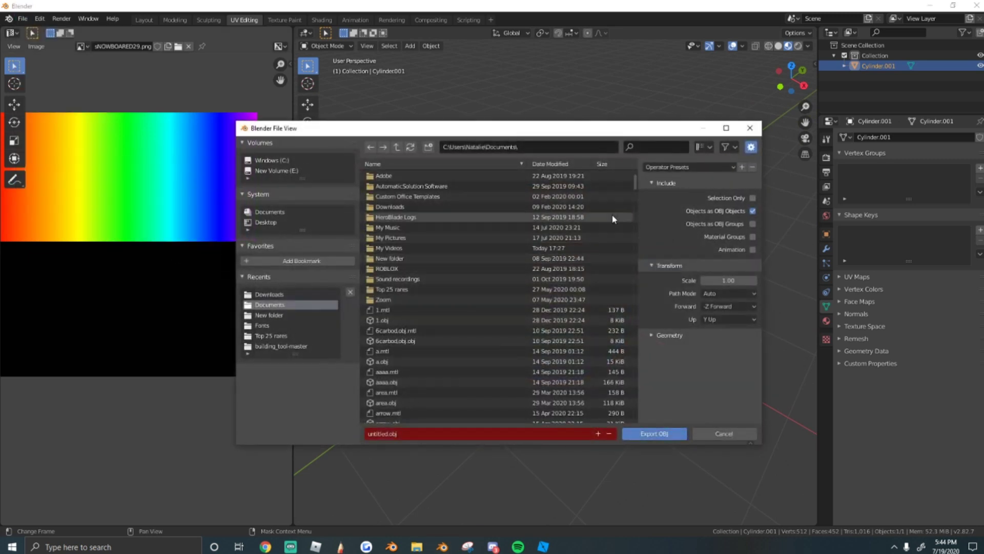
pyautogui.click(679, 435)
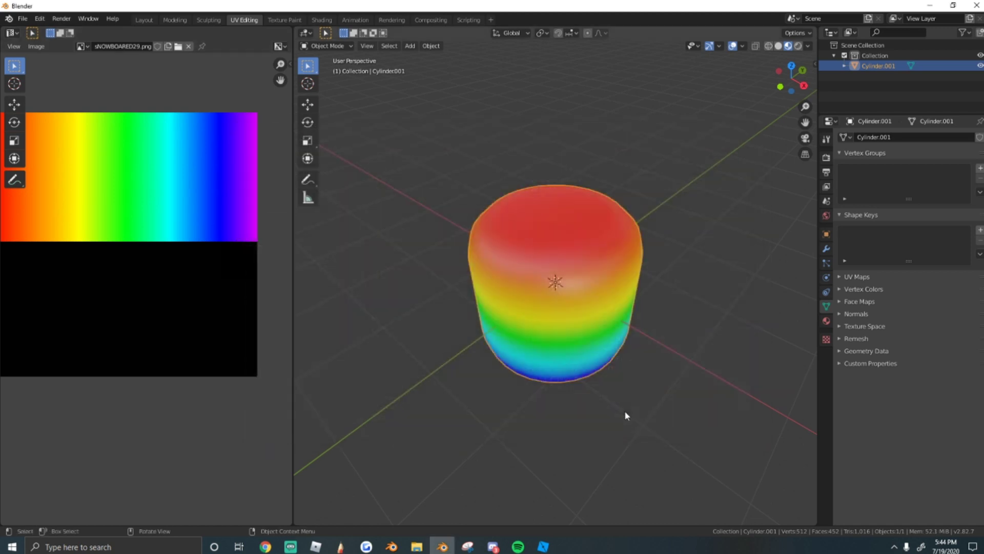
# Step: Switch to Roblox Studio and insert a new MeshPart into the workspace
pyautogui.click(544, 546)
pyautogui.scroll(-5, 641, 297)
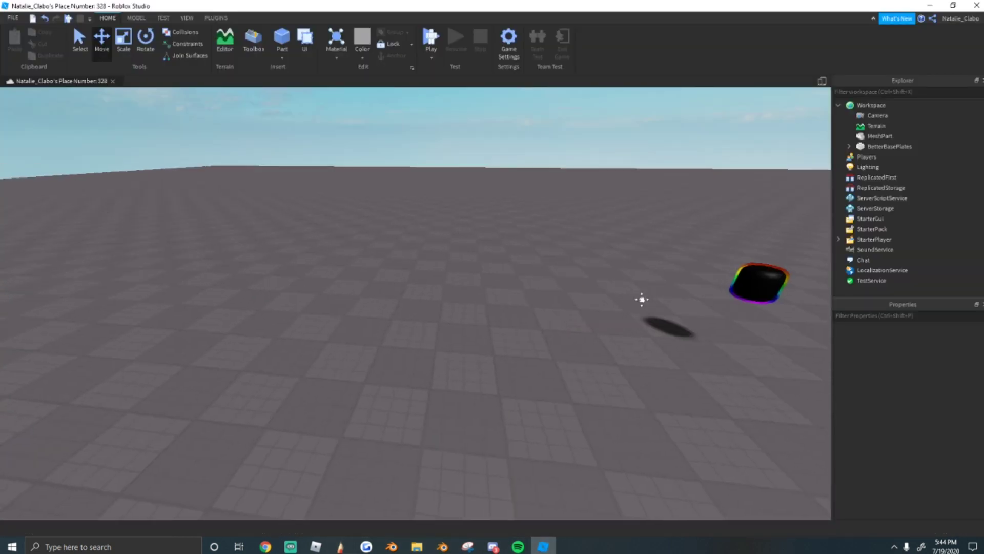
pyautogui.rightClick(534, 358)
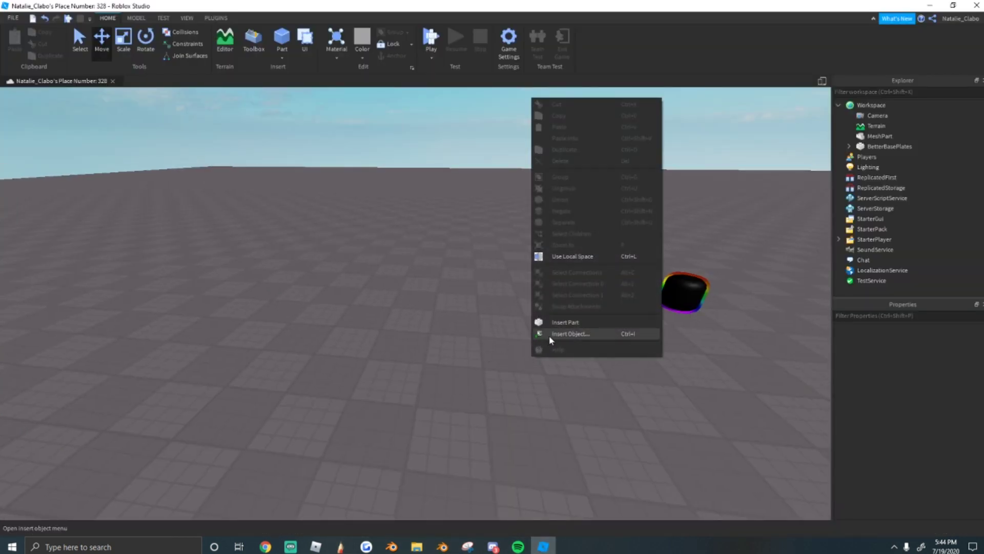
pyautogui.click(551, 333)
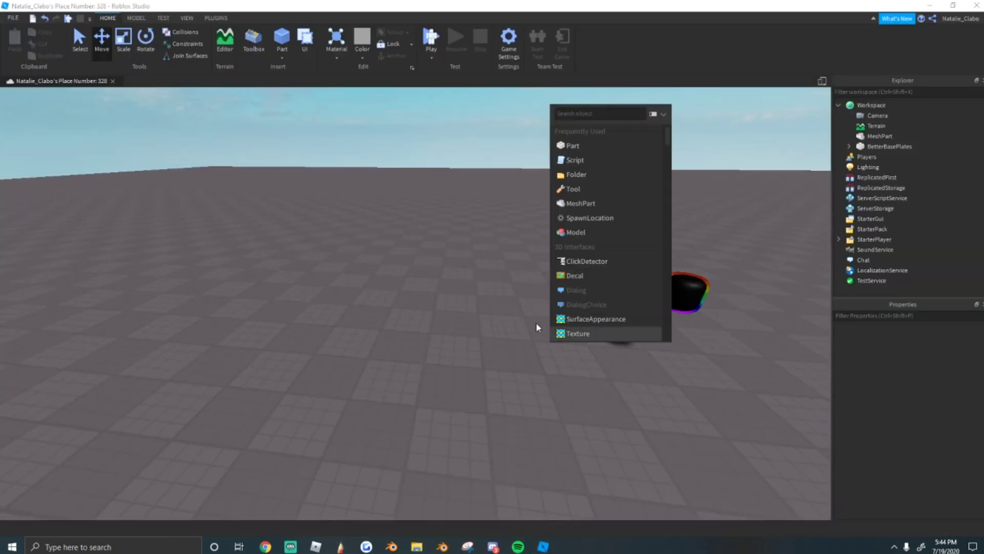
pyautogui.click(581, 204)
# Step: Load the exported OBJ file as the mesh of the new MeshPart
pyautogui.click(974, 396)
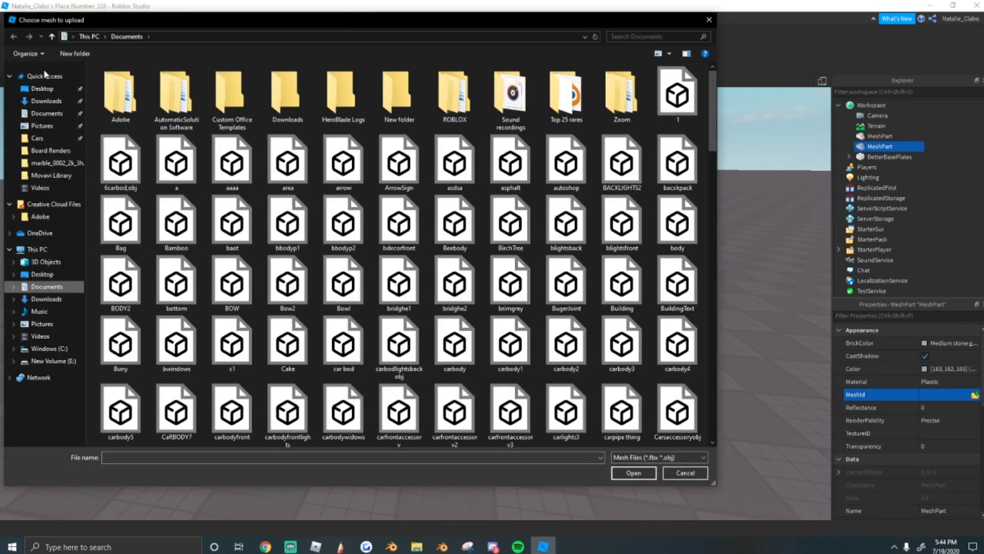
pyautogui.click(48, 78)
pyautogui.click(140, 177)
pyautogui.click(131, 191)
pyautogui.click(633, 472)
pyautogui.click(567, 278)
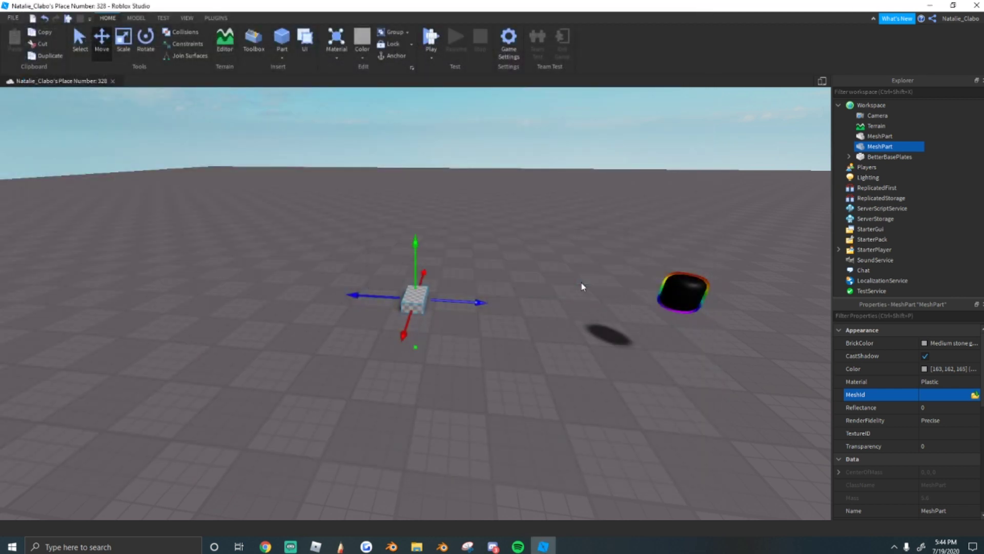
# Step: Give the new MeshPart the rainbow-and-black texture and move it up beside the existing head
pyautogui.scroll(4, 363, 273)
pyautogui.moveTo(410, 290); pyautogui.dragTo(589, 339)
pyautogui.moveTo(588, 339); pyautogui.dragTo(589, 339, button='right')
pyautogui.moveTo(588, 339); pyautogui.dragTo(543, 379)
pyautogui.scroll(-3, 292, 215)
pyautogui.moveTo(428, 244); pyautogui.dragTo(487, 169)
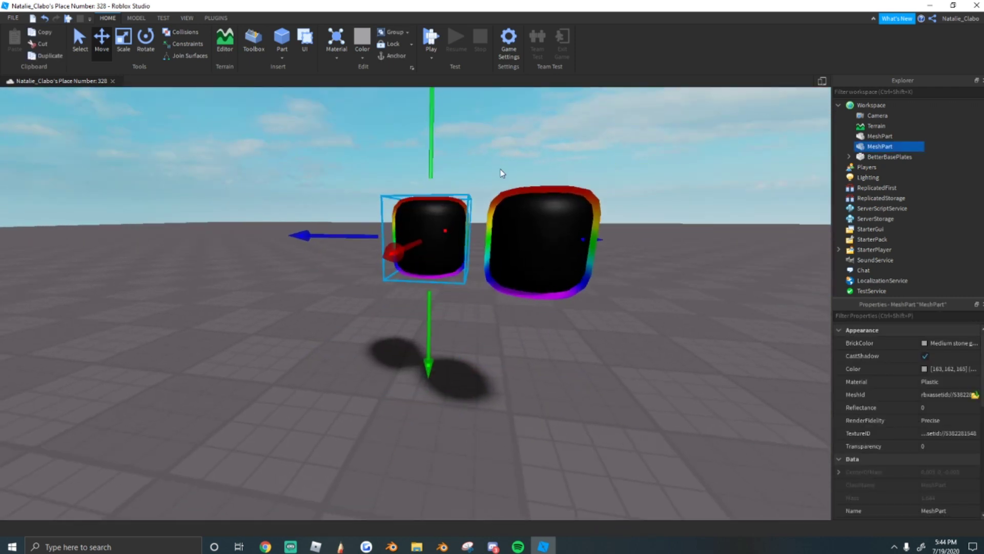
# Step: Examine the new head's rainbow outline and inverted shell from several sides
pyautogui.scroll(6, 501, 164)
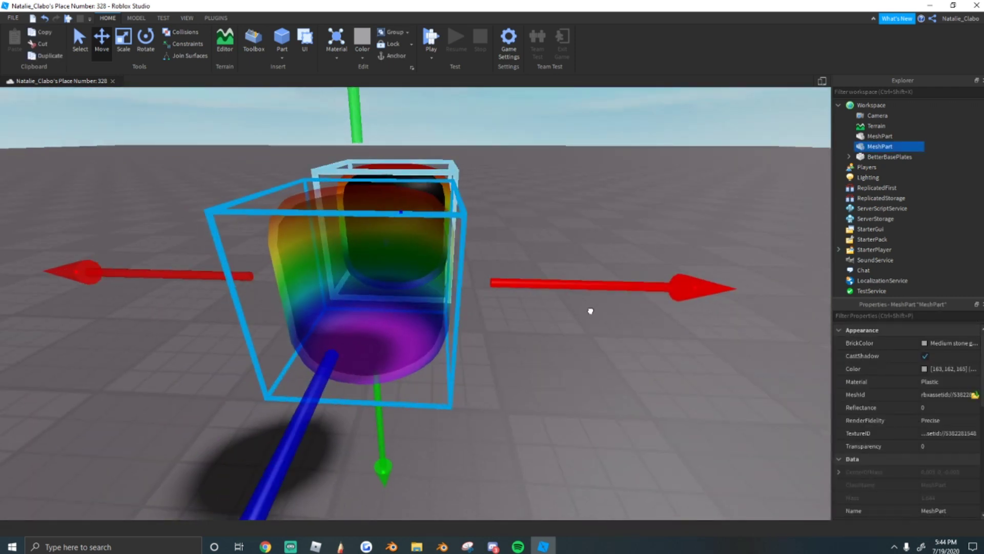
pyautogui.click(591, 310)
pyautogui.moveTo(591, 310); pyautogui.dragTo(229, 155, button='right')
pyautogui.scroll(-3, 347, 183)
pyautogui.scroll(1, 229, 156)
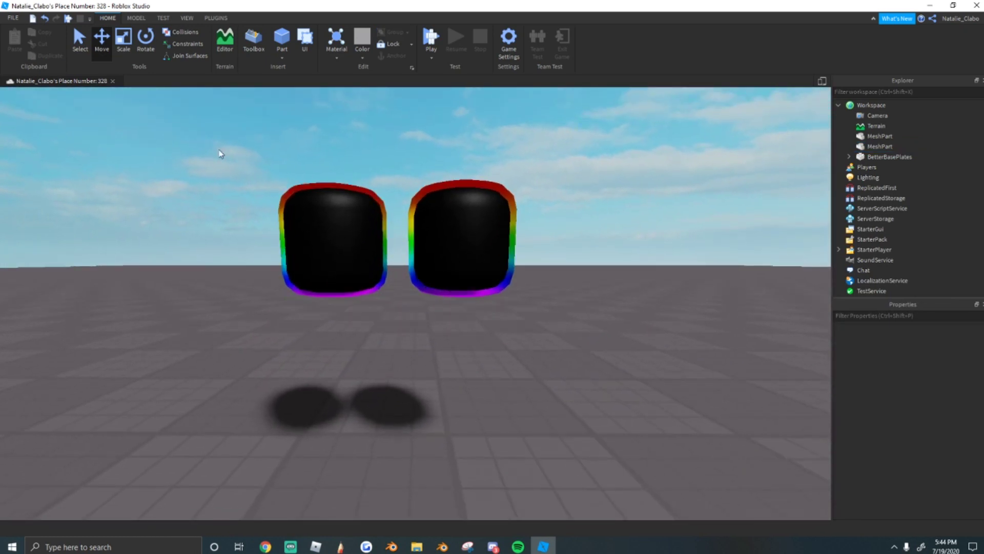
# Step: Select both heads and turn off their CastShadow property
pyautogui.moveTo(188, 150); pyautogui.dragTo(620, 343)
pyautogui.click(620, 343)
pyautogui.moveTo(297, 337); pyautogui.dragTo(297, 324, button='right')
pyautogui.press('a')
pyautogui.scroll(2, 299, 324)
pyautogui.scroll(-3, 297, 325)
pyautogui.moveTo(253, 224); pyautogui.dragTo(723, 392)
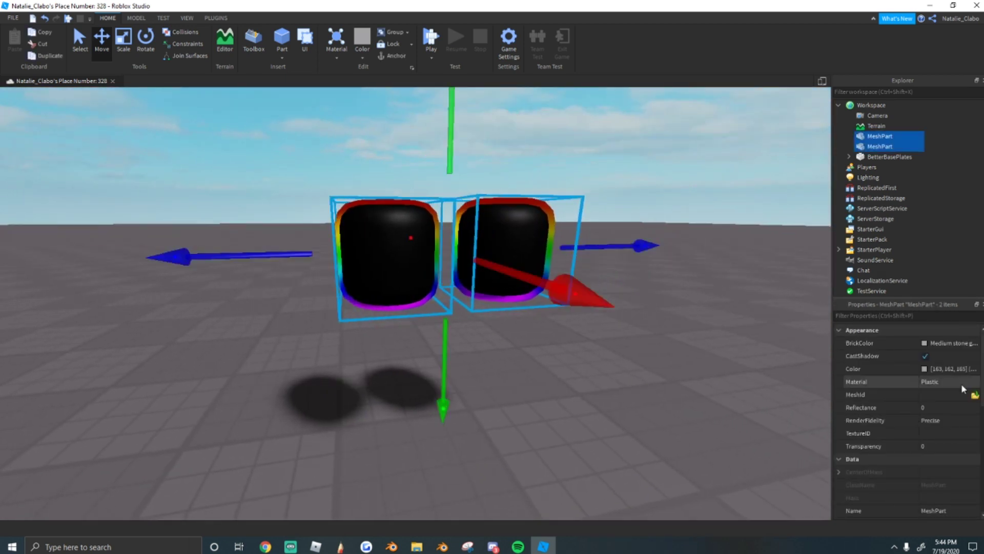
pyautogui.click(575, 395)
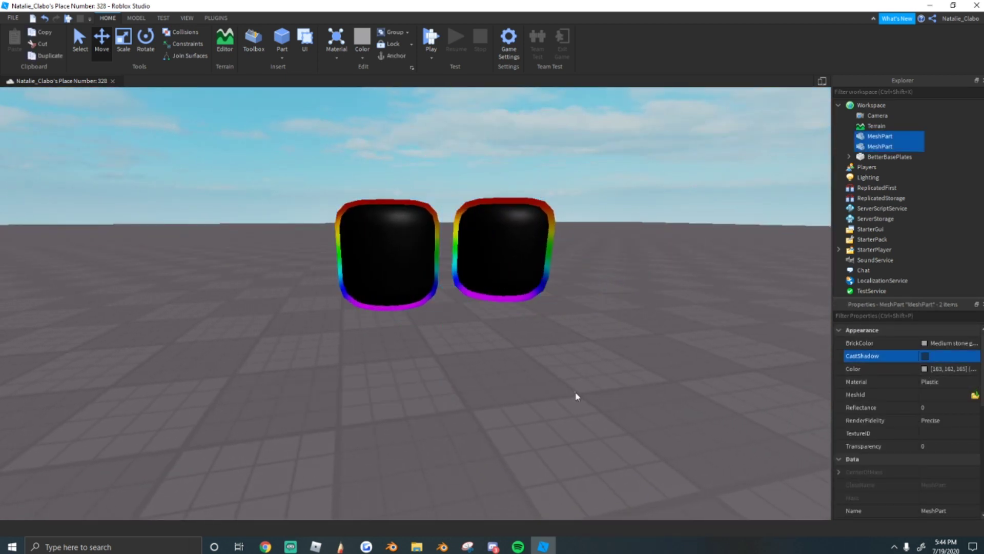
# Step: Compare the rainbow outlines of the two shadowless heads from close up and farther away
pyautogui.scroll(3, 572, 395)
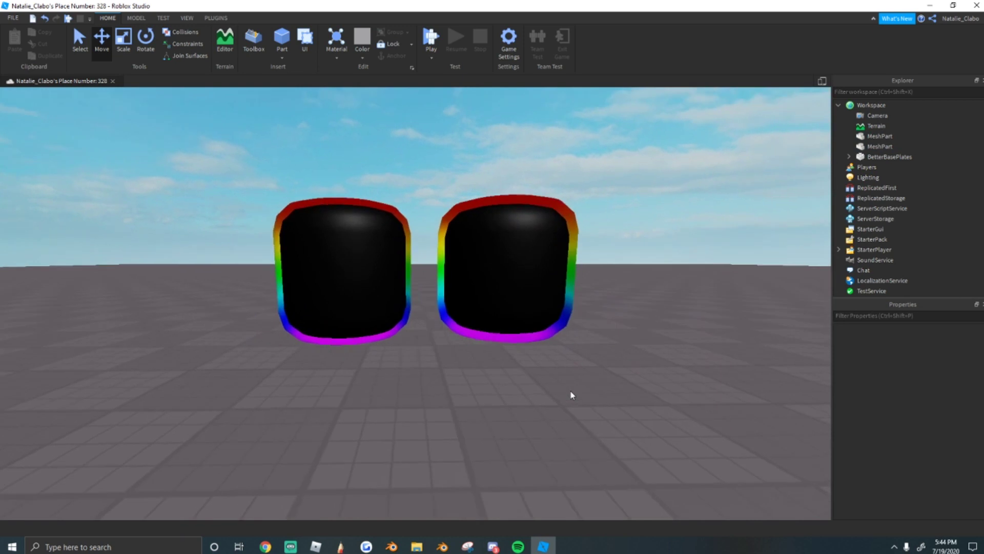
pyautogui.moveTo(572, 395); pyautogui.dragTo(572, 396, button='right')
pyautogui.scroll(3, 572, 395)
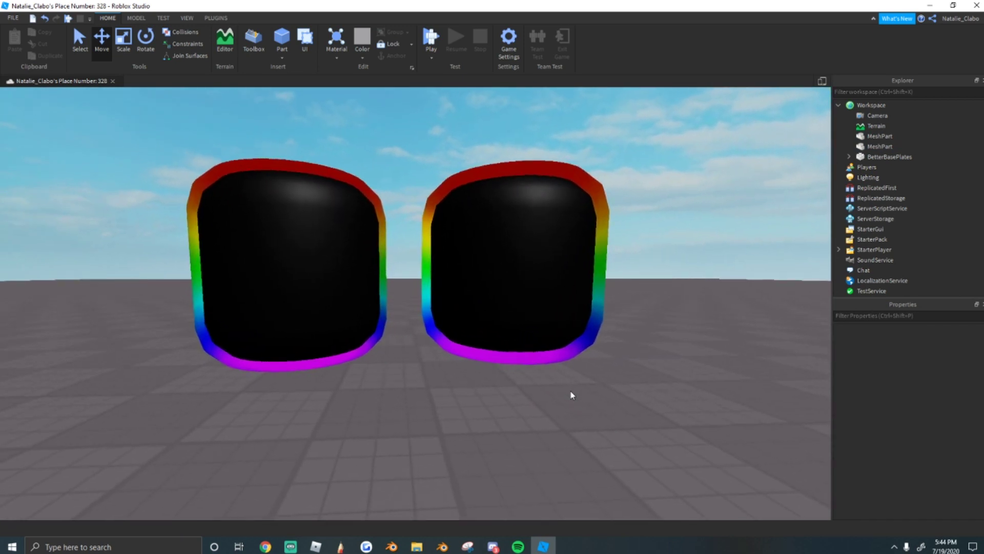
pyautogui.scroll(-2, 572, 395)
pyautogui.scroll(-1, 572, 396)
pyautogui.moveTo(163, 231); pyautogui.dragTo(163, 232, button='right')
pyautogui.scroll(2, 163, 232)
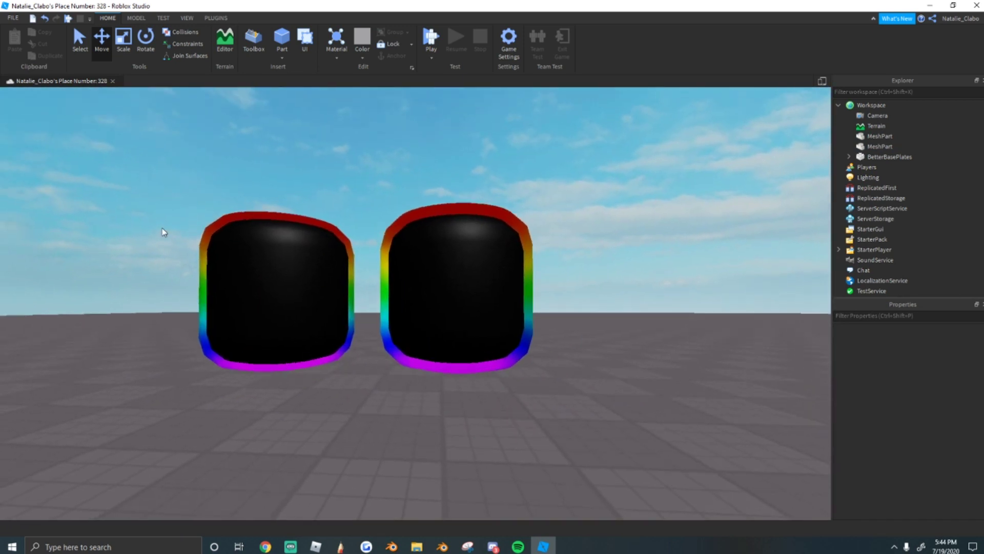
pyautogui.press('a')
pyautogui.moveTo(147, 147); pyautogui.dragTo(672, 429)
pyautogui.click(612, 468)
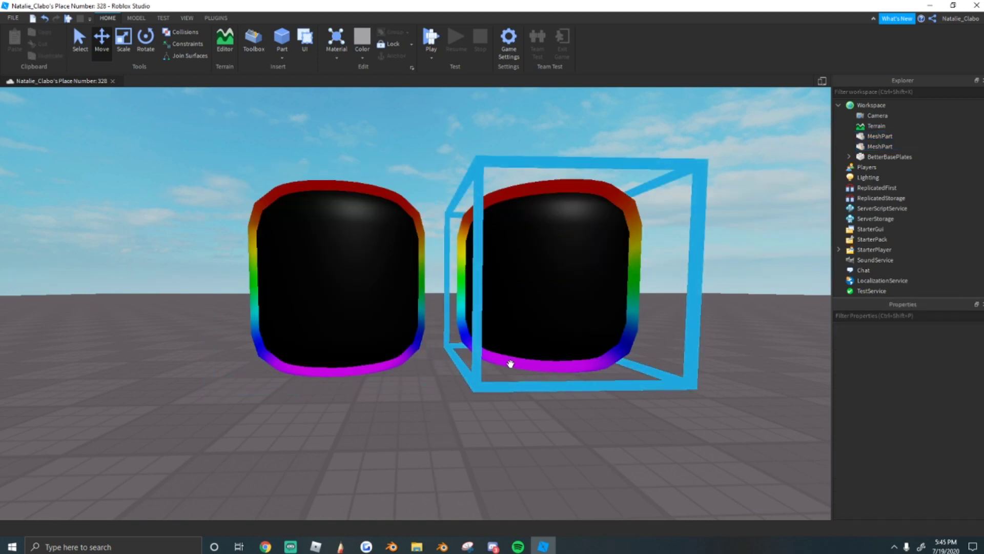
pyautogui.hotkey('alt', 'Tab')
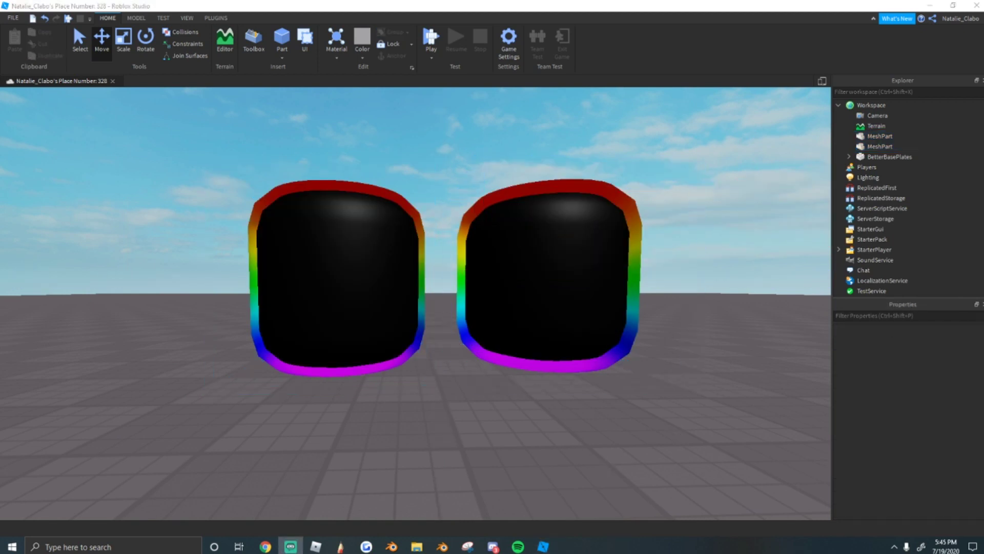